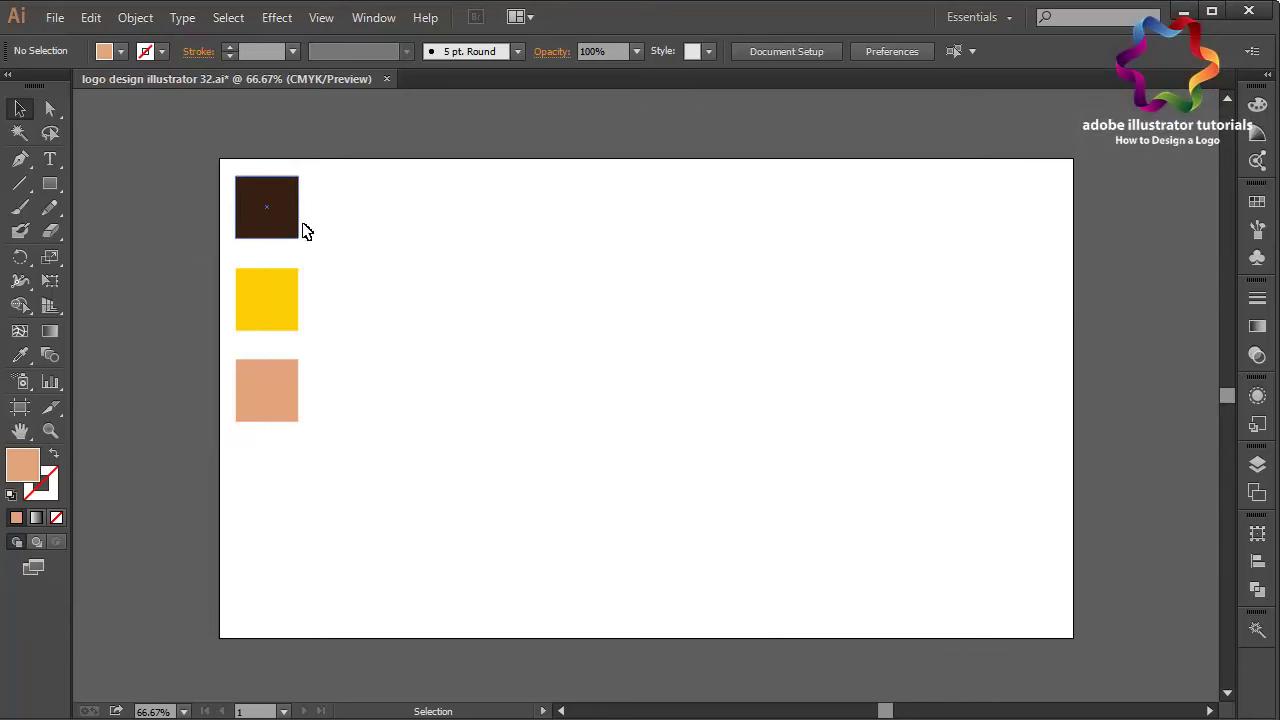
# - Draw a dark brown ellipse near the artboard centre, then stretch it wider and taller
pyautogui.click(278, 222)
pyautogui.click(128, 230)
pyautogui.moveTo(52, 186); pyautogui.dragTo(141, 226)
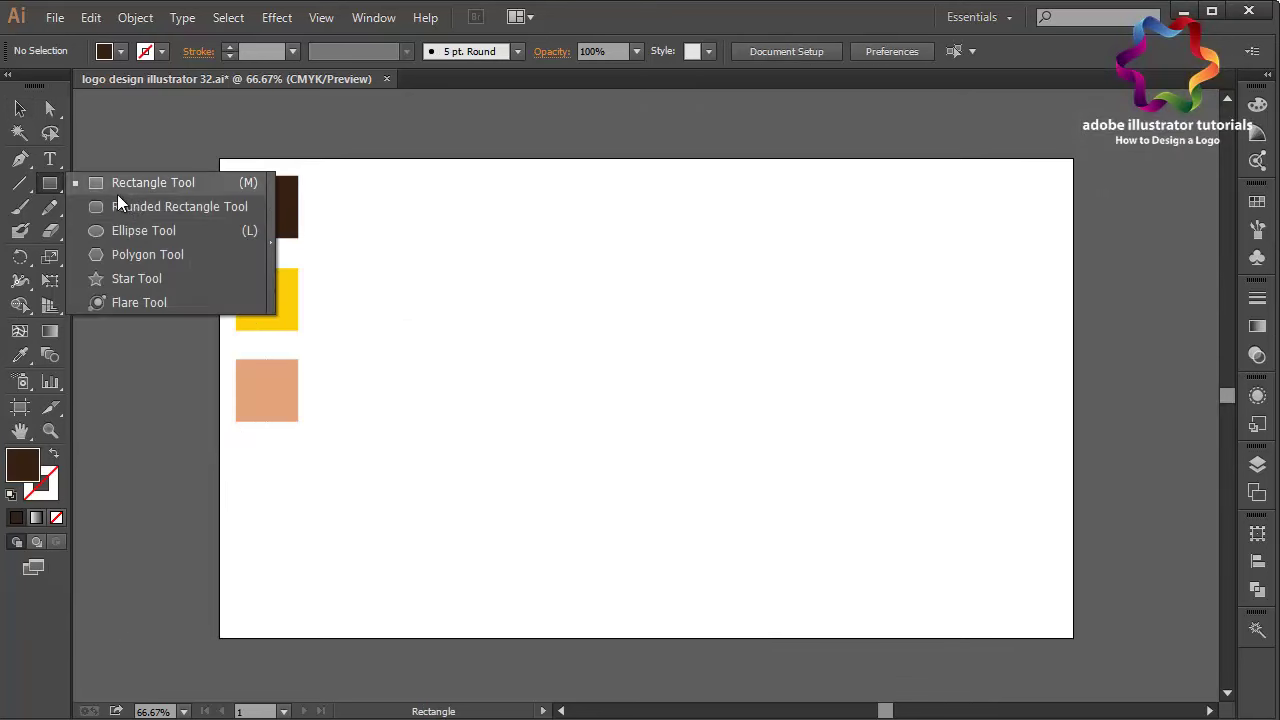
pyautogui.click(143, 231)
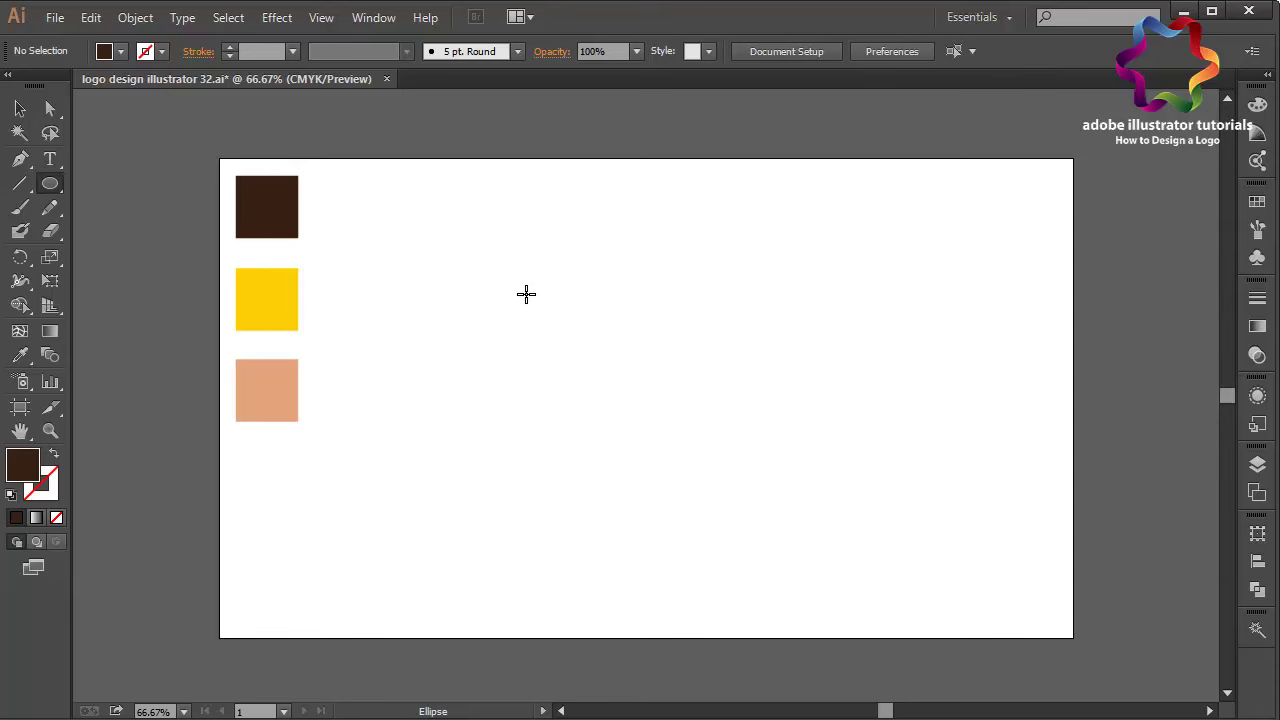
pyautogui.moveTo(526, 294); pyautogui.dragTo(658, 305)
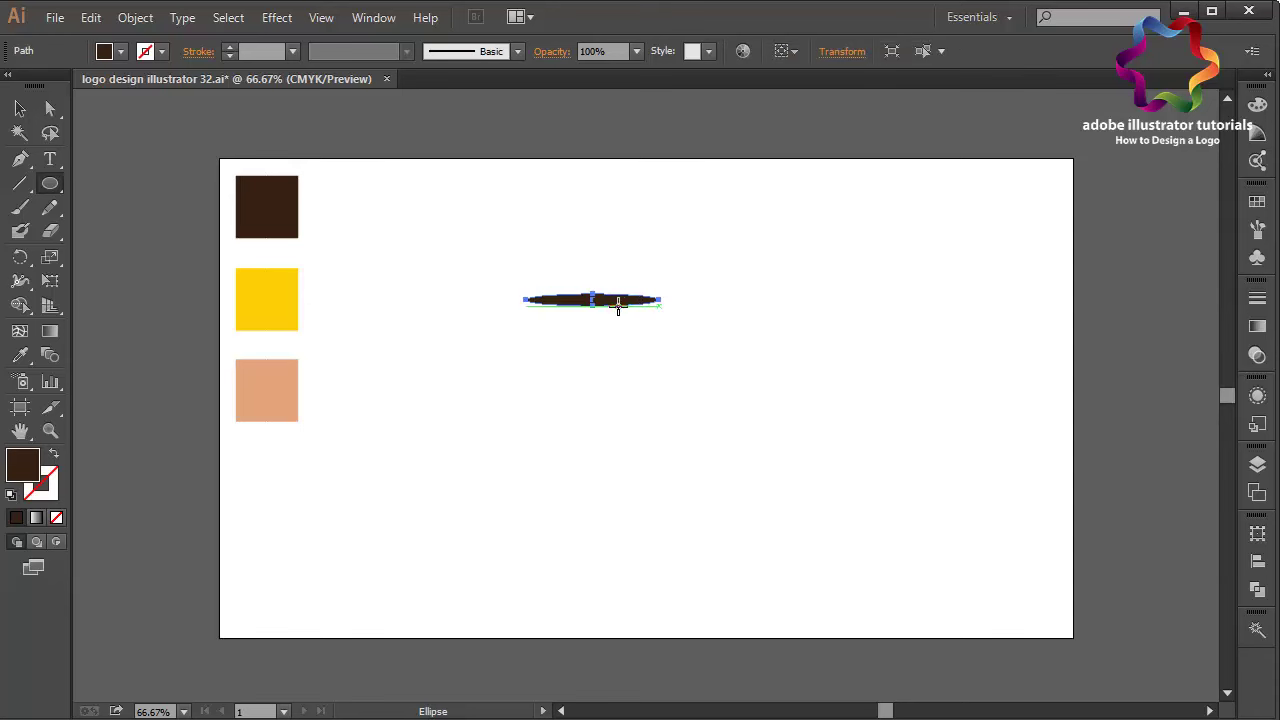
pyautogui.click(20, 108)
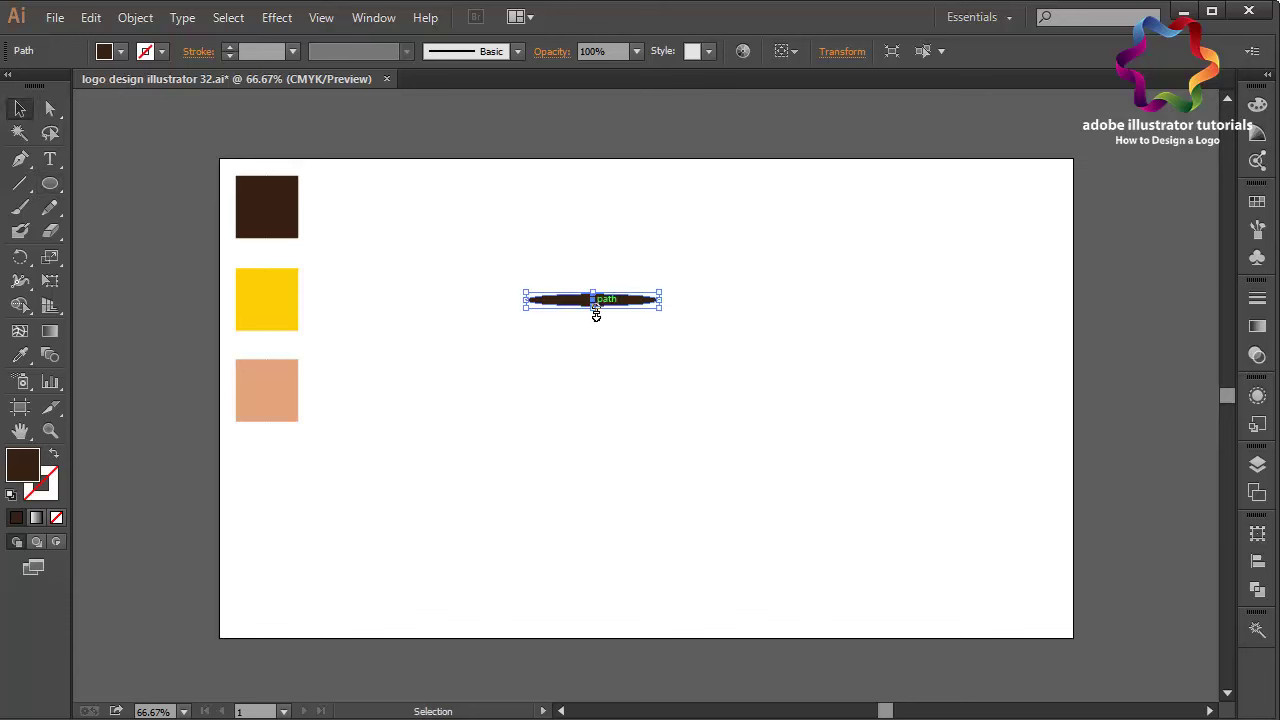
pyautogui.moveTo(594, 314); pyautogui.dragTo(694, 314)
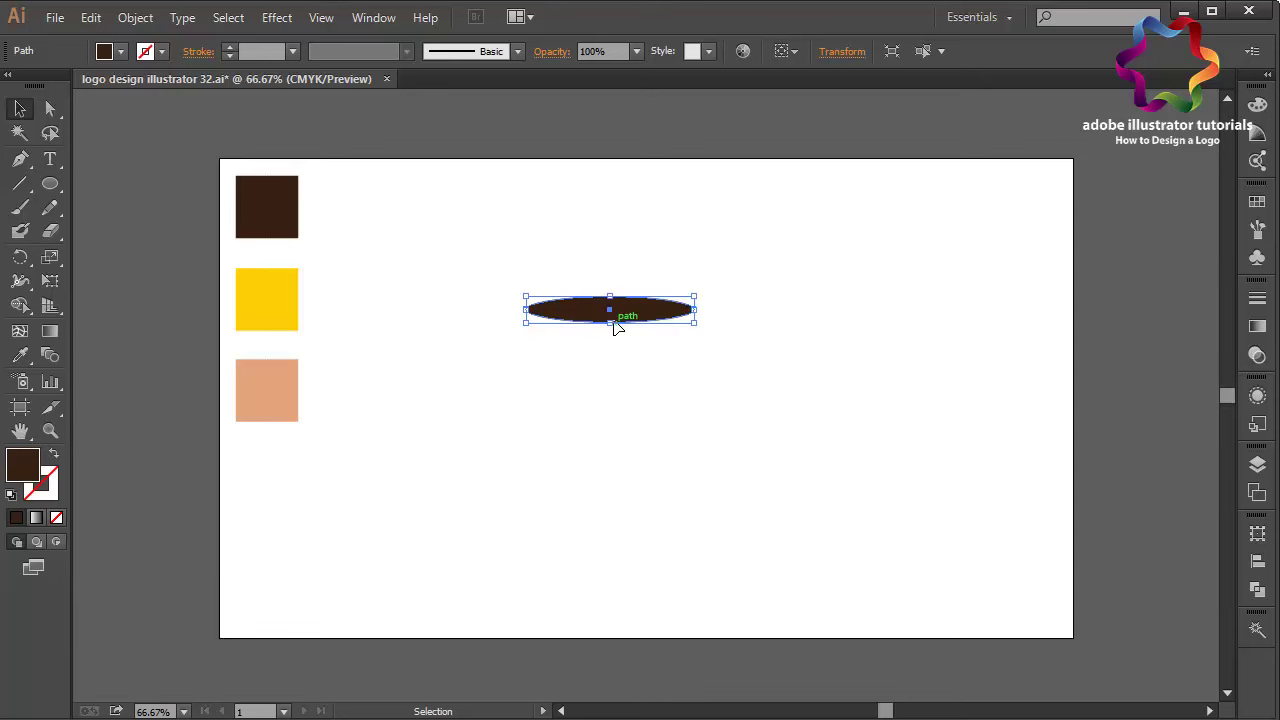
pyautogui.moveTo(612, 323); pyautogui.dragTo(609, 339)
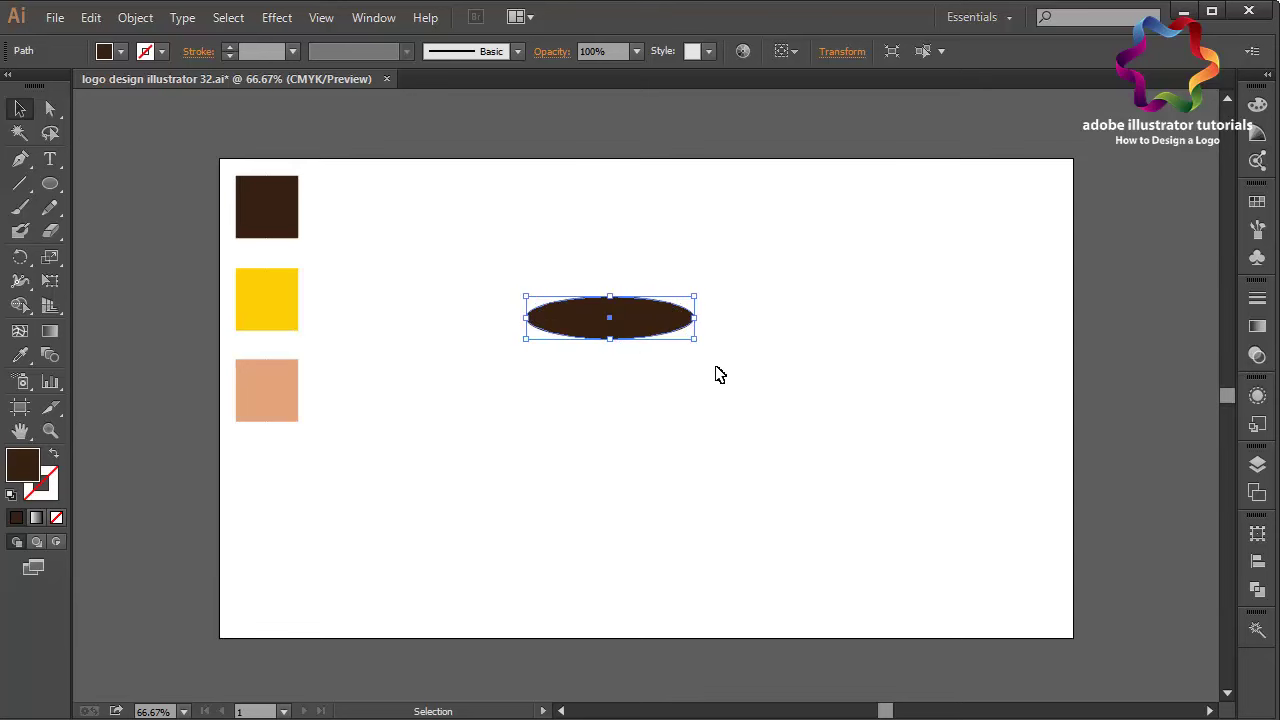
# - Paste a copy of the brown ellipse in front and shrink it smaller
pyautogui.click(90, 18)
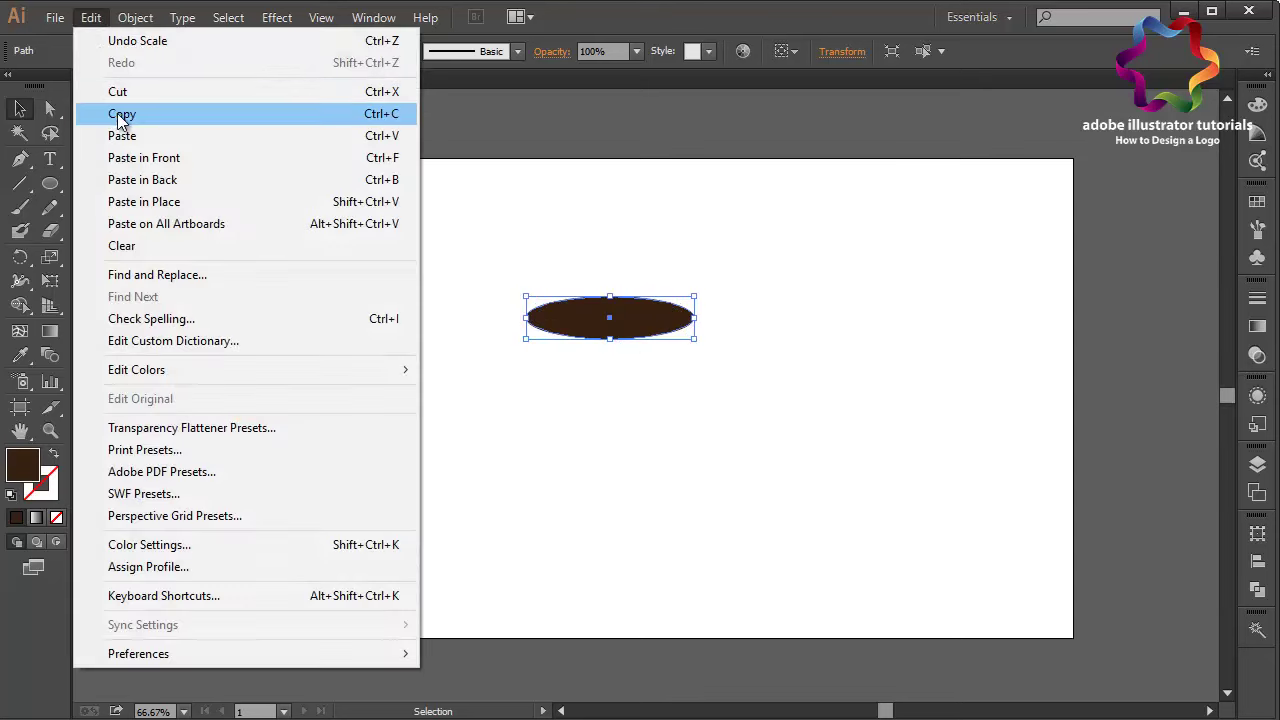
pyautogui.click(115, 112)
pyautogui.click(90, 18)
pyautogui.click(158, 160)
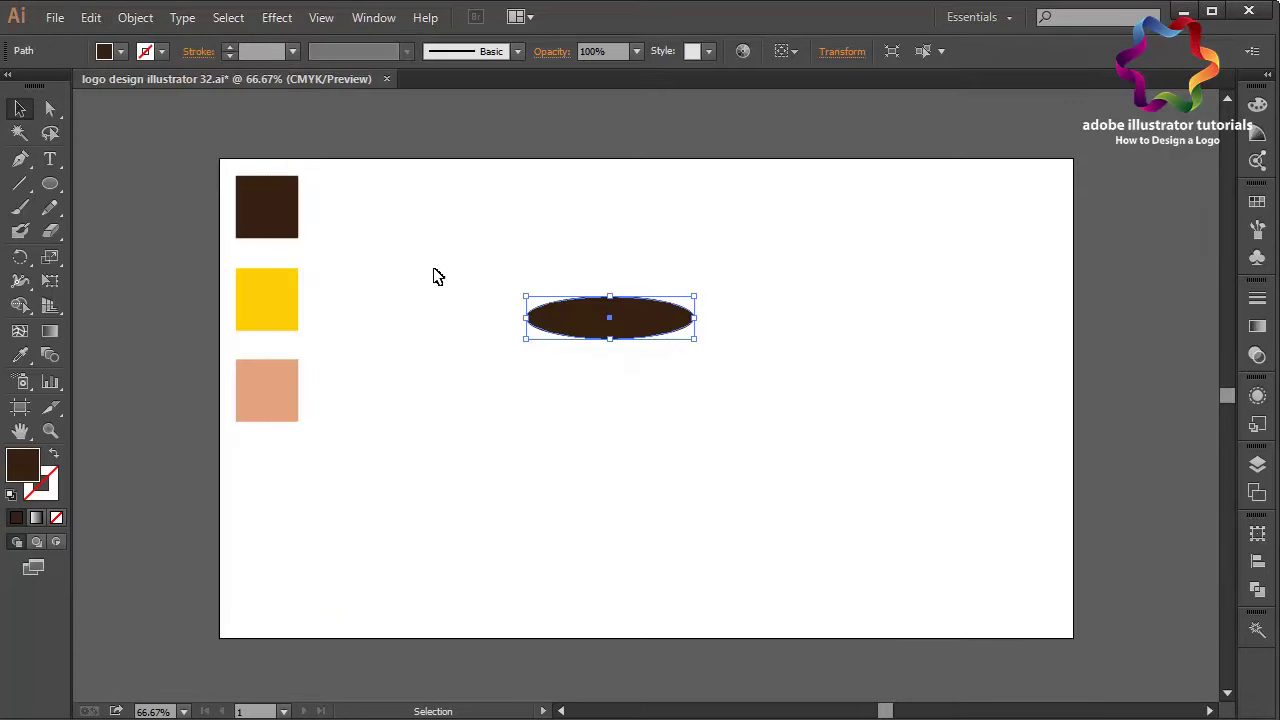
pyautogui.moveTo(610, 345); pyautogui.dragTo(612, 340)
# - Zoom to 100% and nudge the inner ellipse down three steps
pyautogui.hotkey('ctrl', '1')
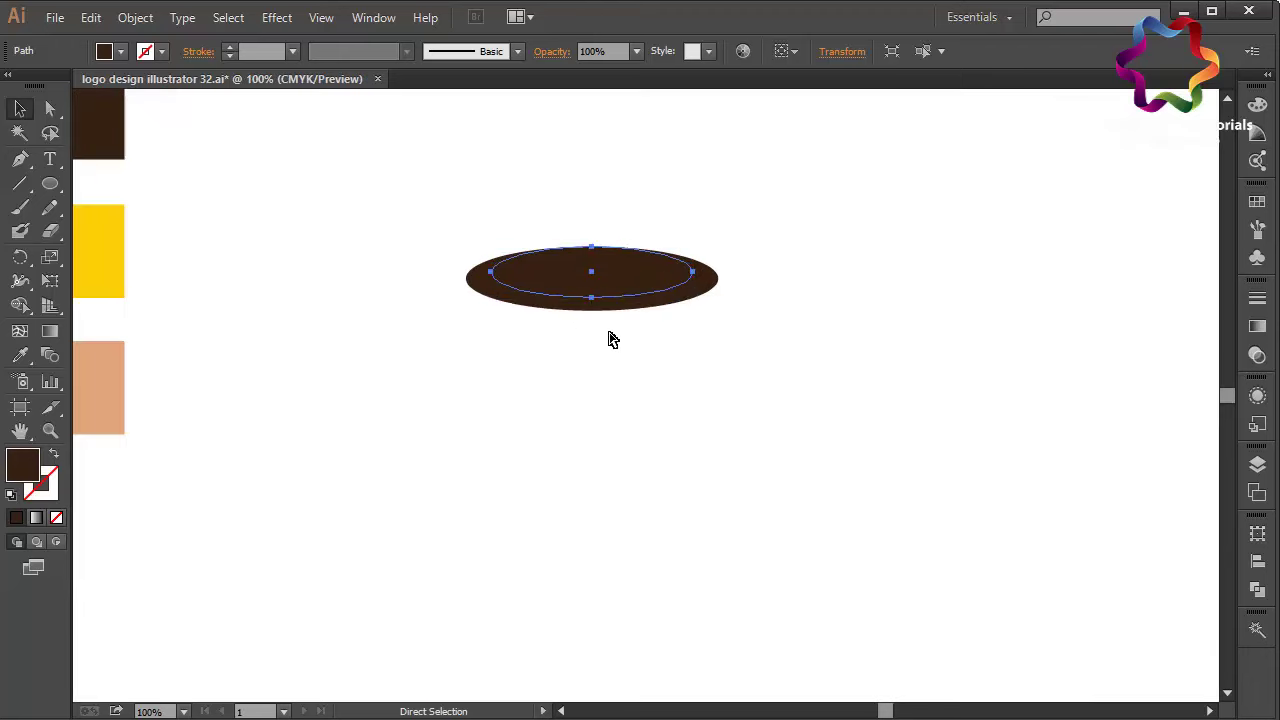
pyautogui.scroll(-3, 612, 340)
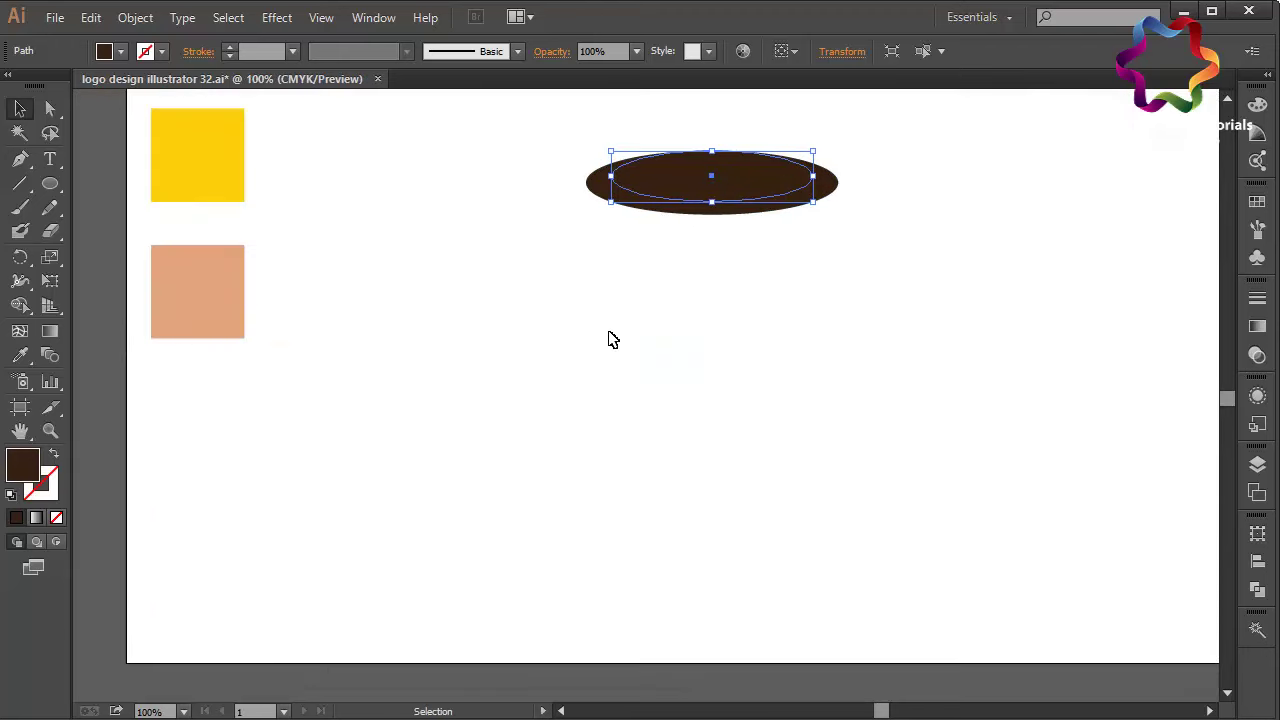
pyautogui.press('Down')
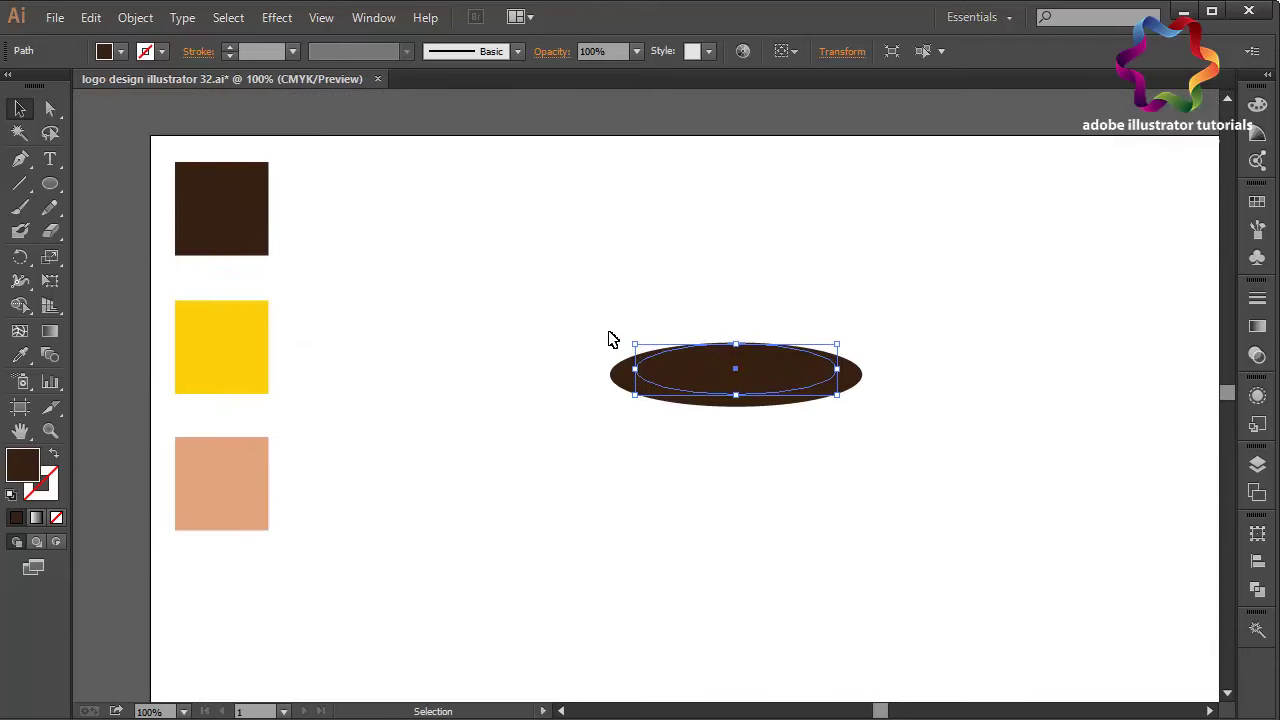
pyautogui.press('Down')
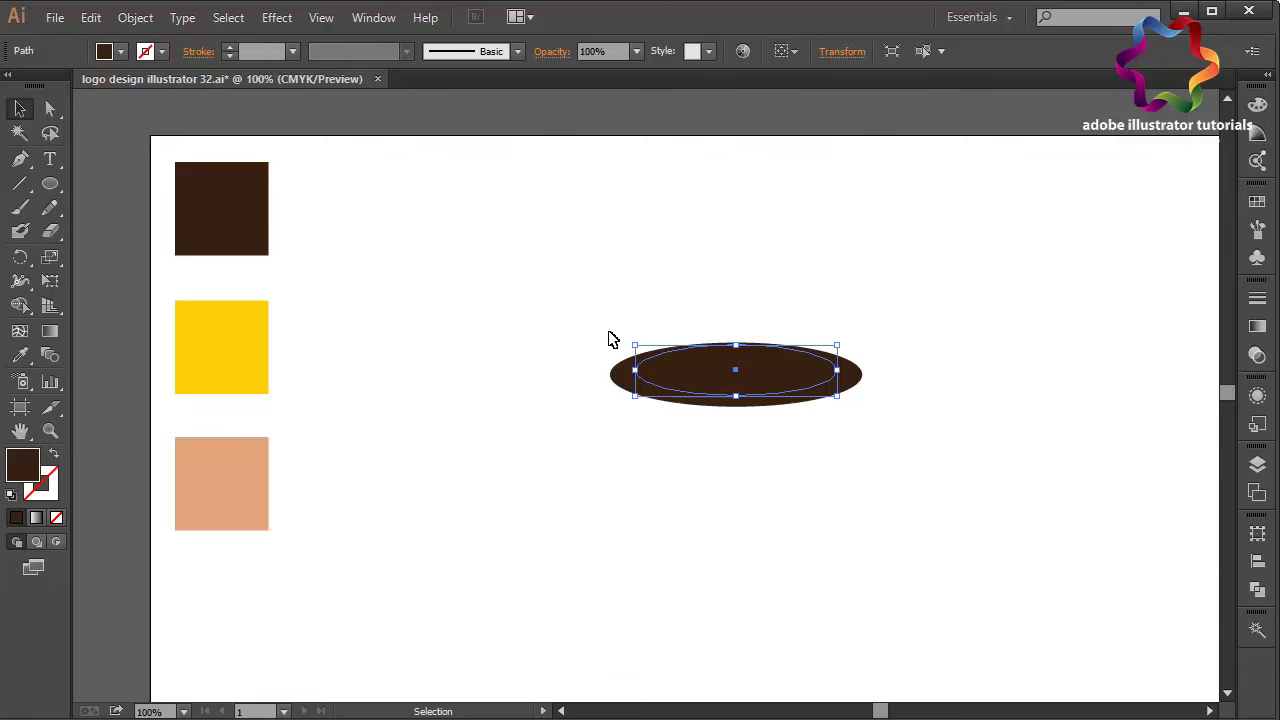
pyautogui.press('Down')
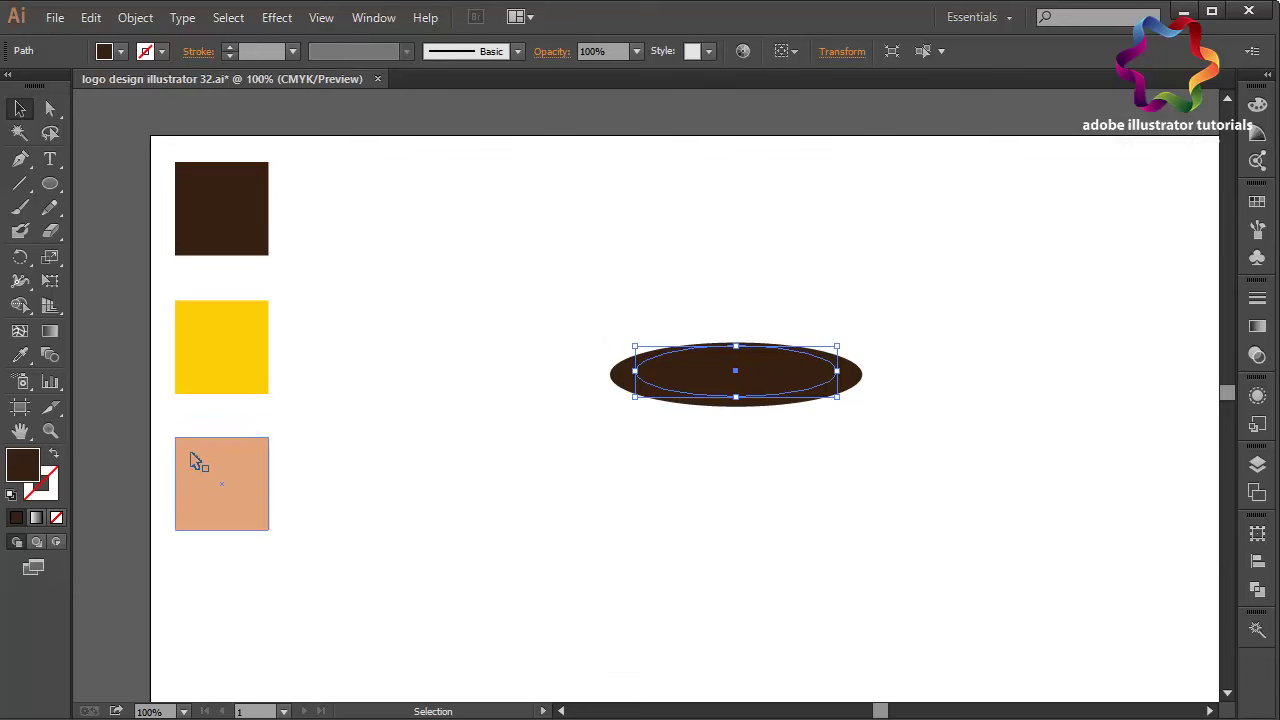
# - Copy the yellow square's hex value FECE06 from its Color Picker
pyautogui.click(227, 374)
pyautogui.doubleClick(16, 478)
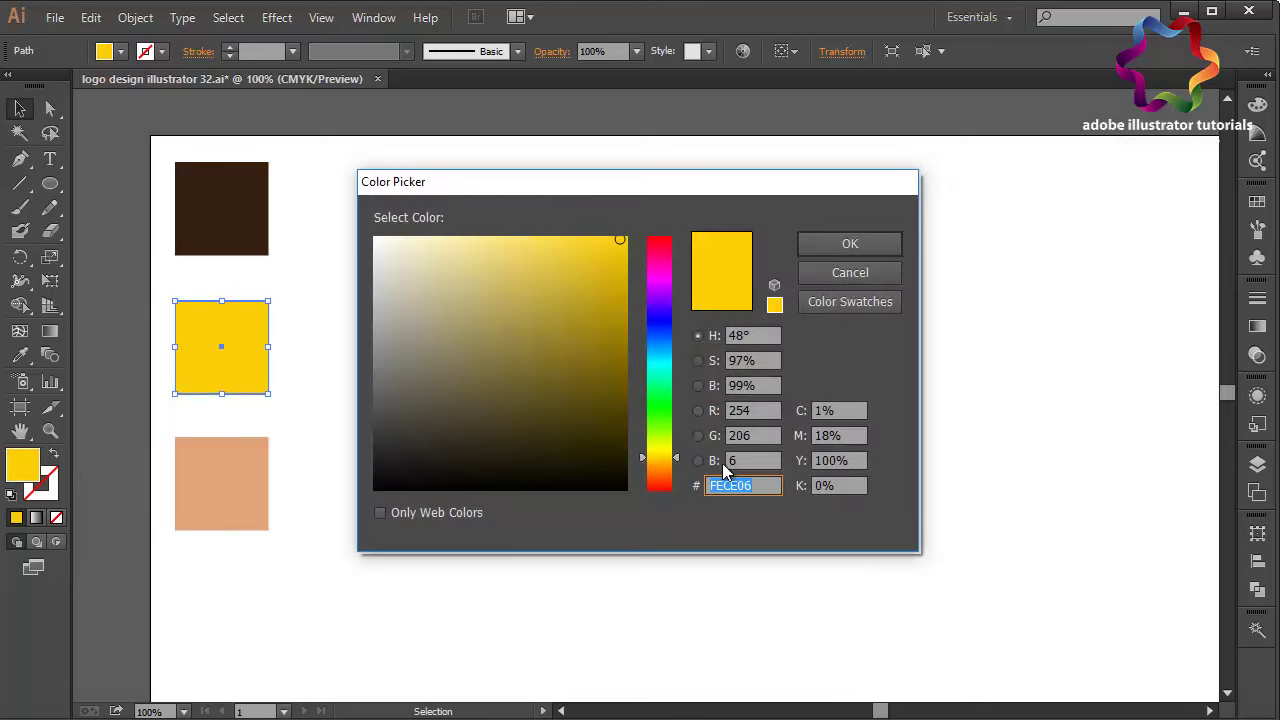
pyautogui.rightClick(734, 485)
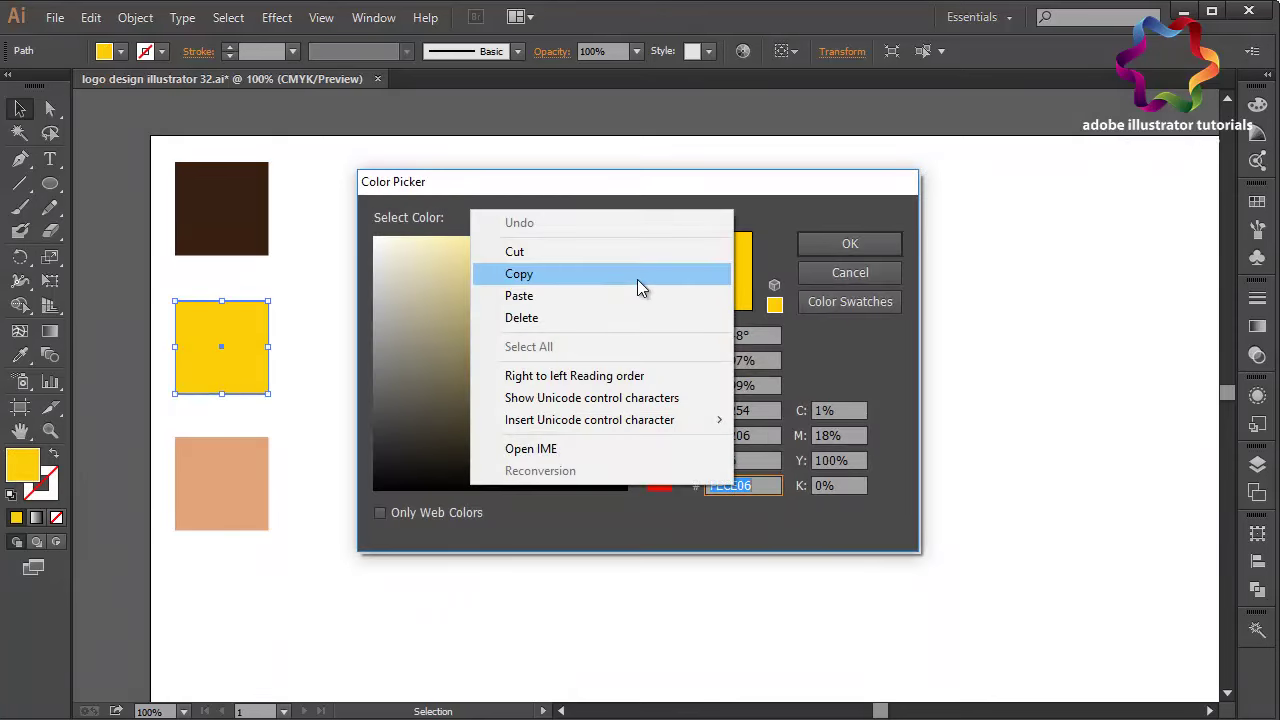
pyautogui.click(637, 279)
pyautogui.click(840, 246)
# - Fill the inner ellipse with yellow FECE06 and deselect
pyautogui.click(745, 379)
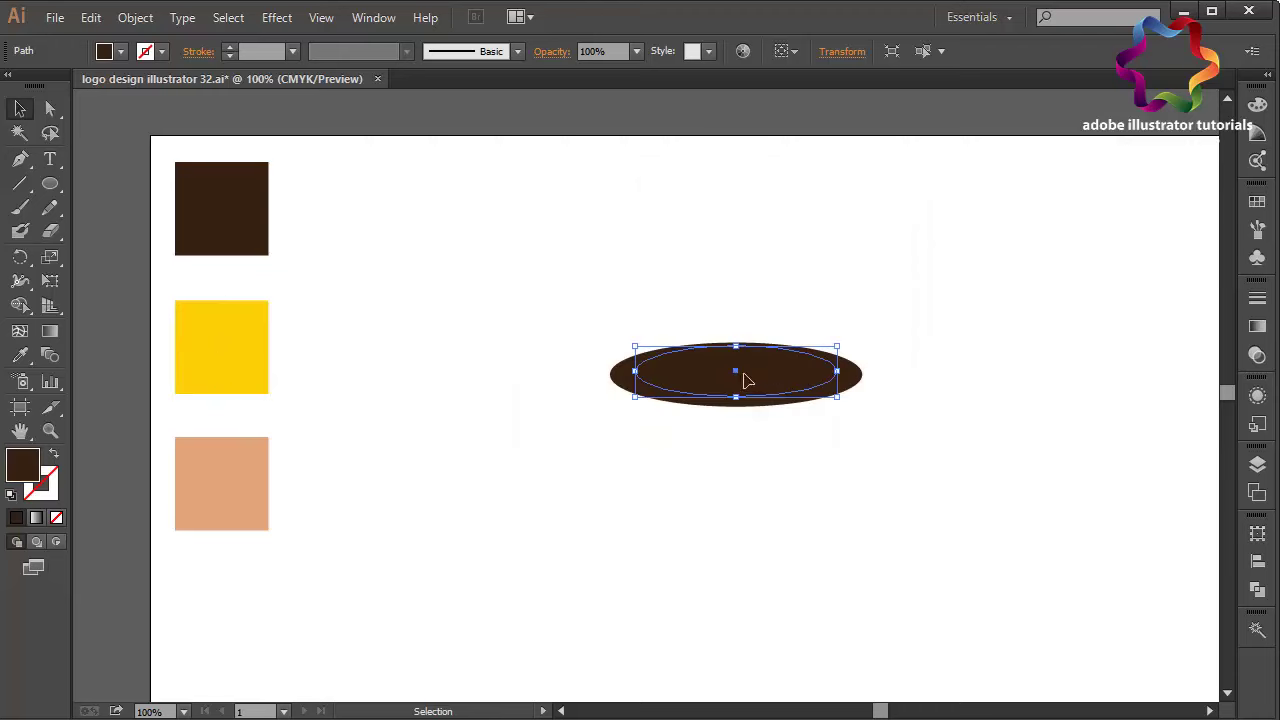
pyautogui.doubleClick(22, 464)
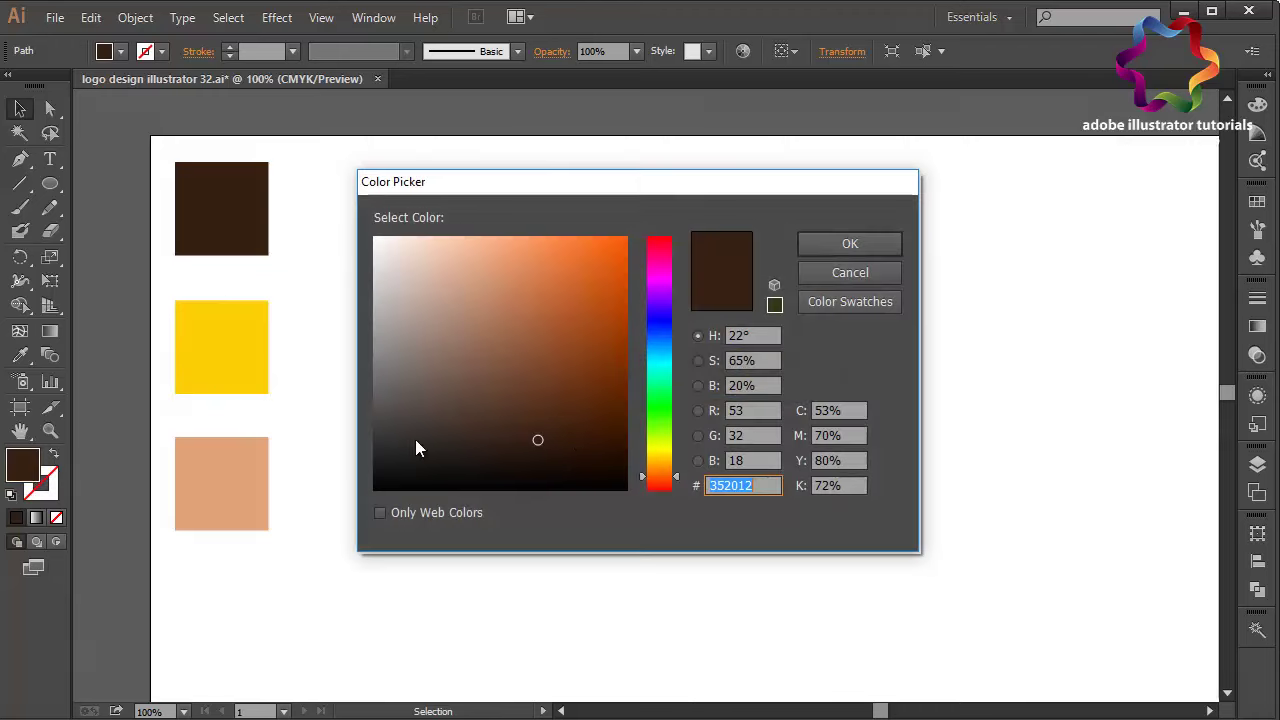
pyautogui.rightClick(733, 485)
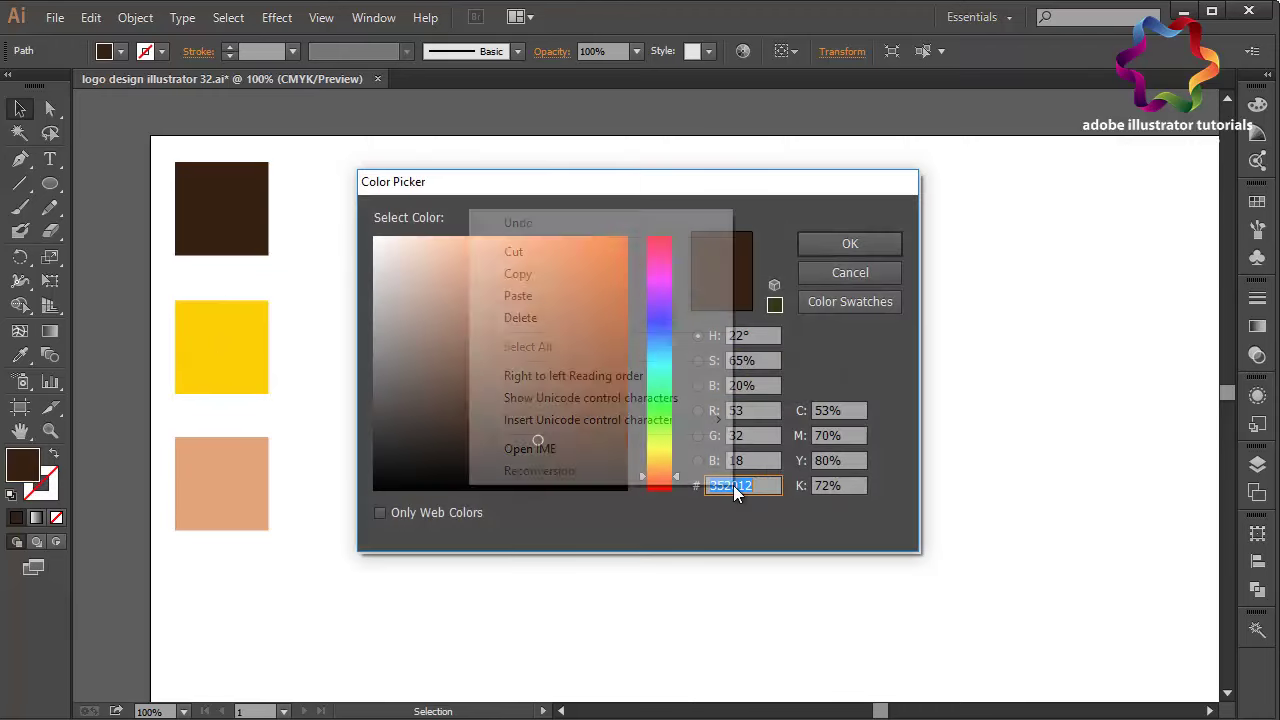
pyautogui.click(623, 300)
pyautogui.click(825, 244)
pyautogui.click(940, 325)
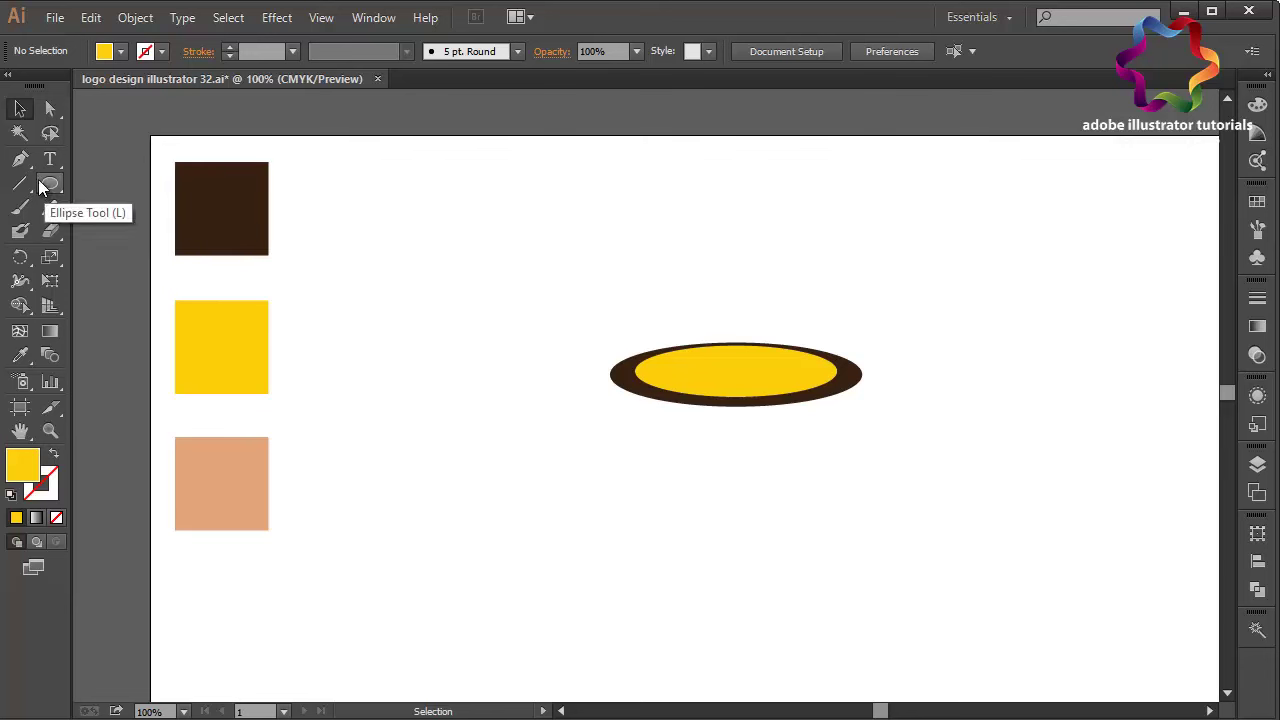
# - Draw a yellow rectangle from the ellipse's left edge and stretch it into a tall bar
pyautogui.moveTo(50, 184); pyautogui.dragTo(109, 188)
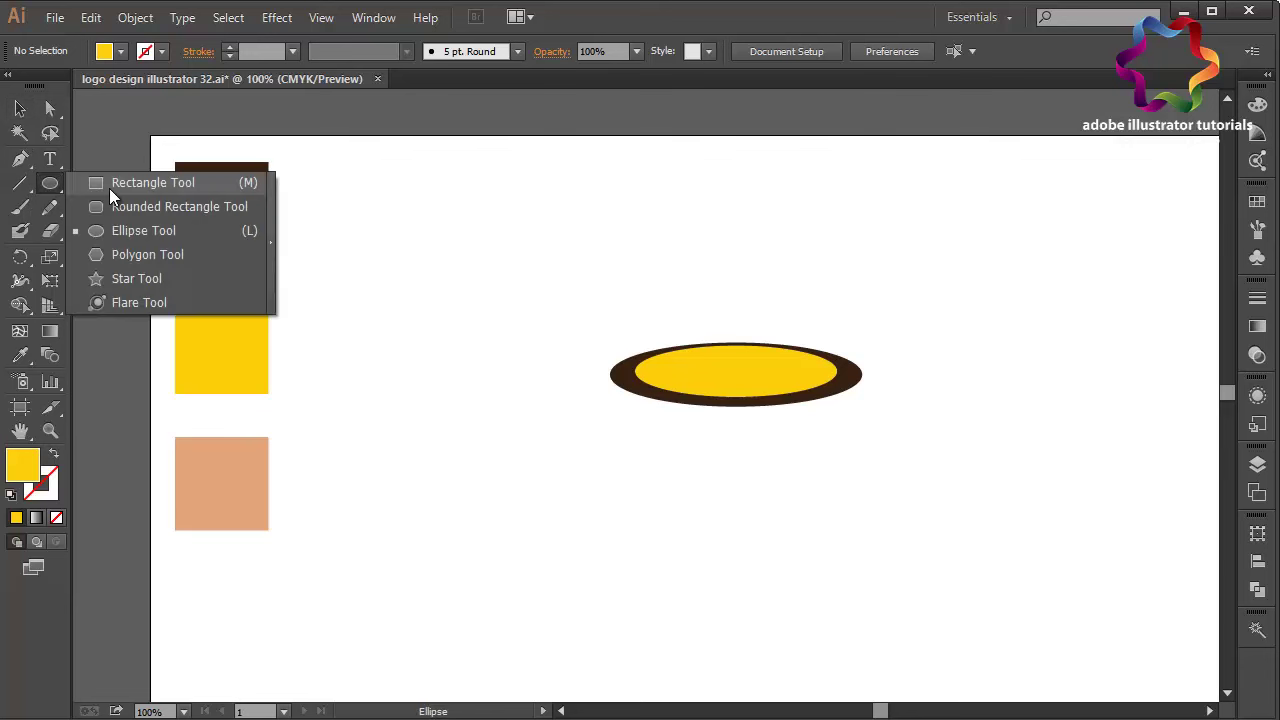
pyautogui.click(109, 188)
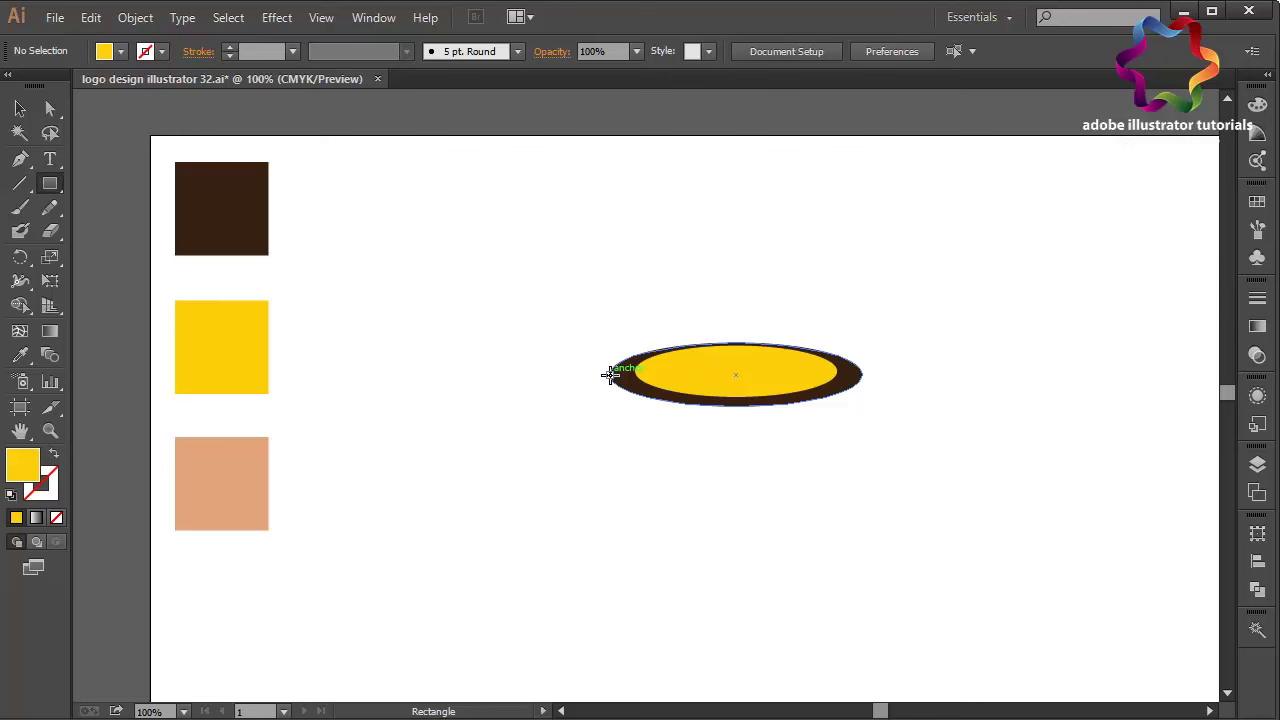
pyautogui.moveTo(610, 374); pyautogui.dragTo(736, 457)
pyautogui.click(20, 108)
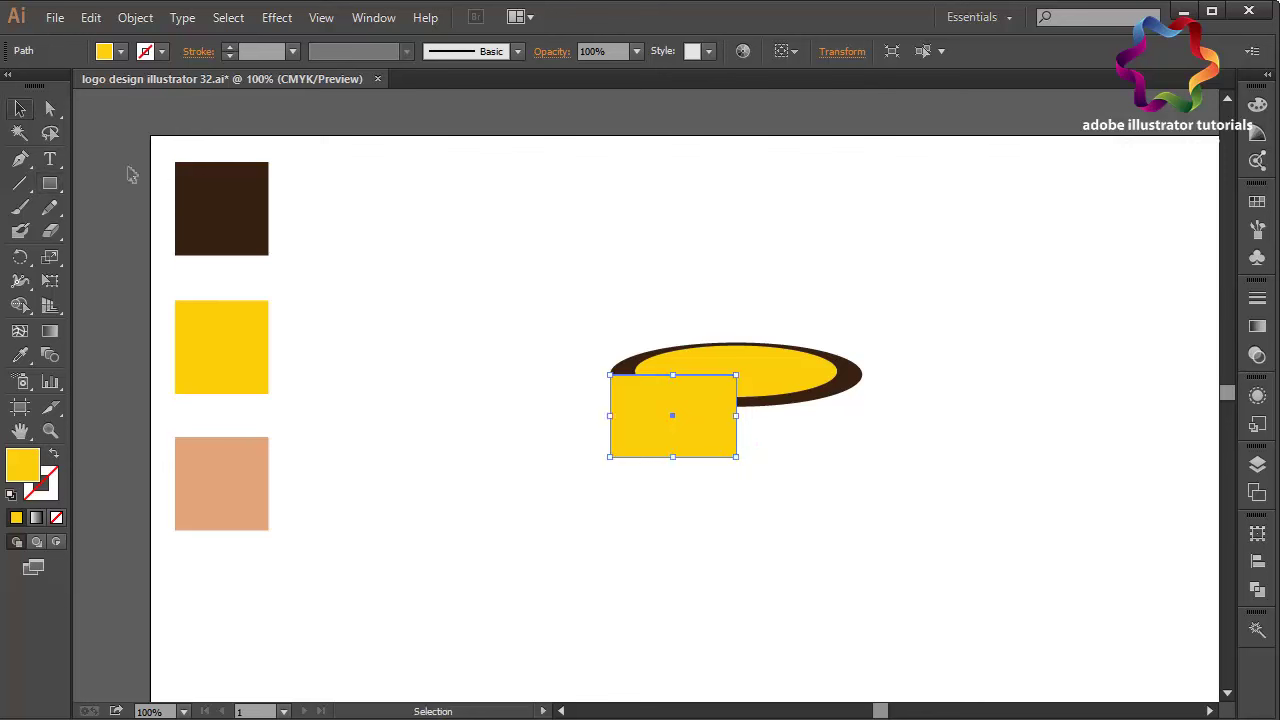
pyautogui.moveTo(674, 457); pyautogui.dragTo(673, 641)
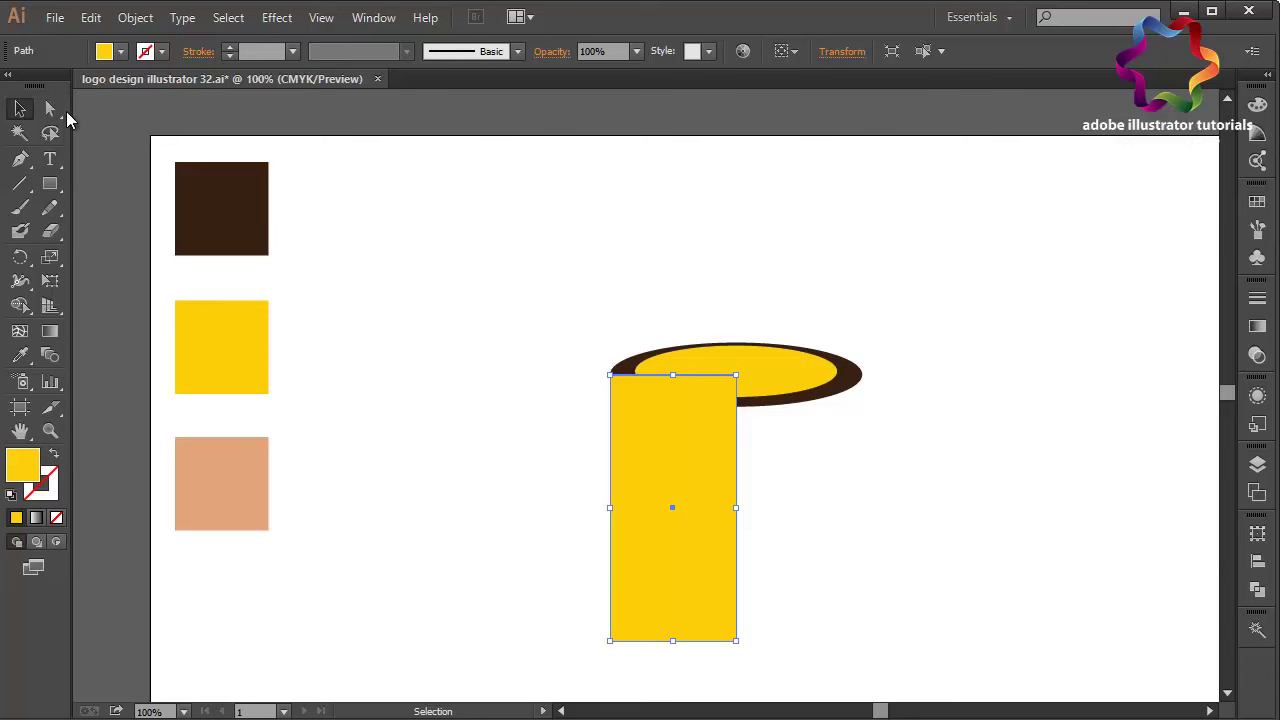
# - Draw a large 295×122 px yellow ellipse over the cup top
pyautogui.click(46, 188)
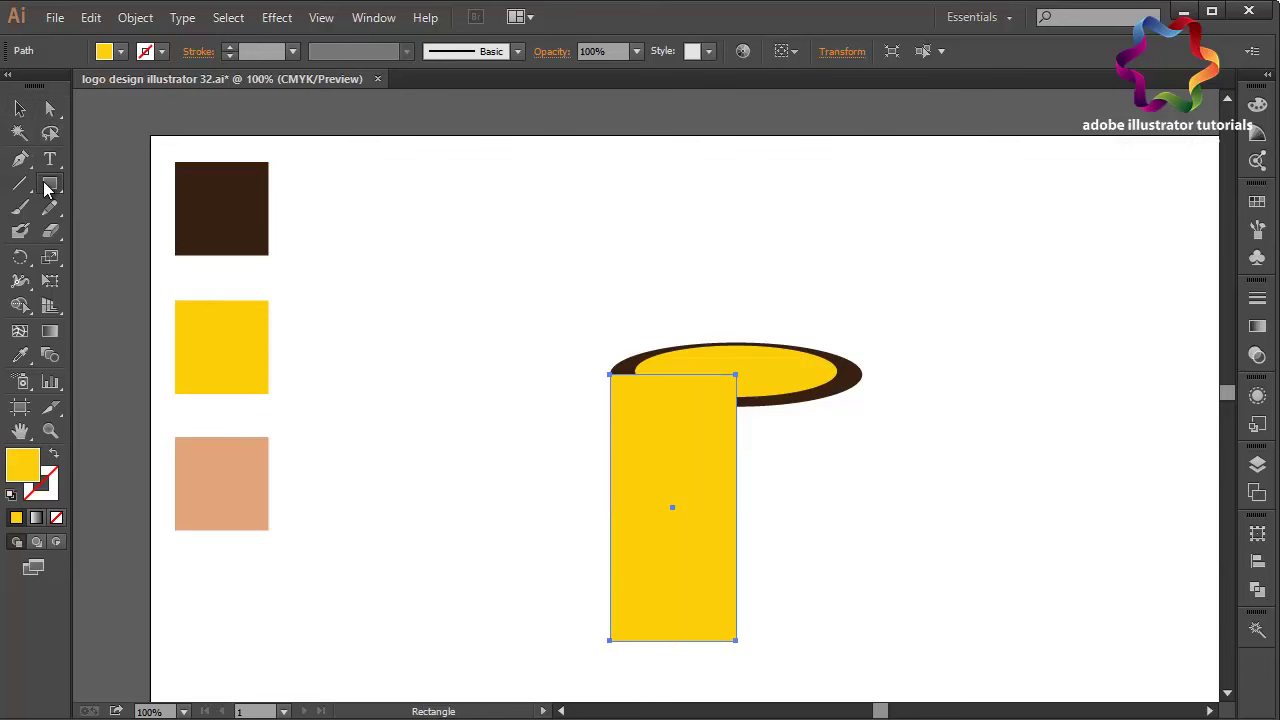
pyautogui.moveTo(53, 190); pyautogui.dragTo(135, 230)
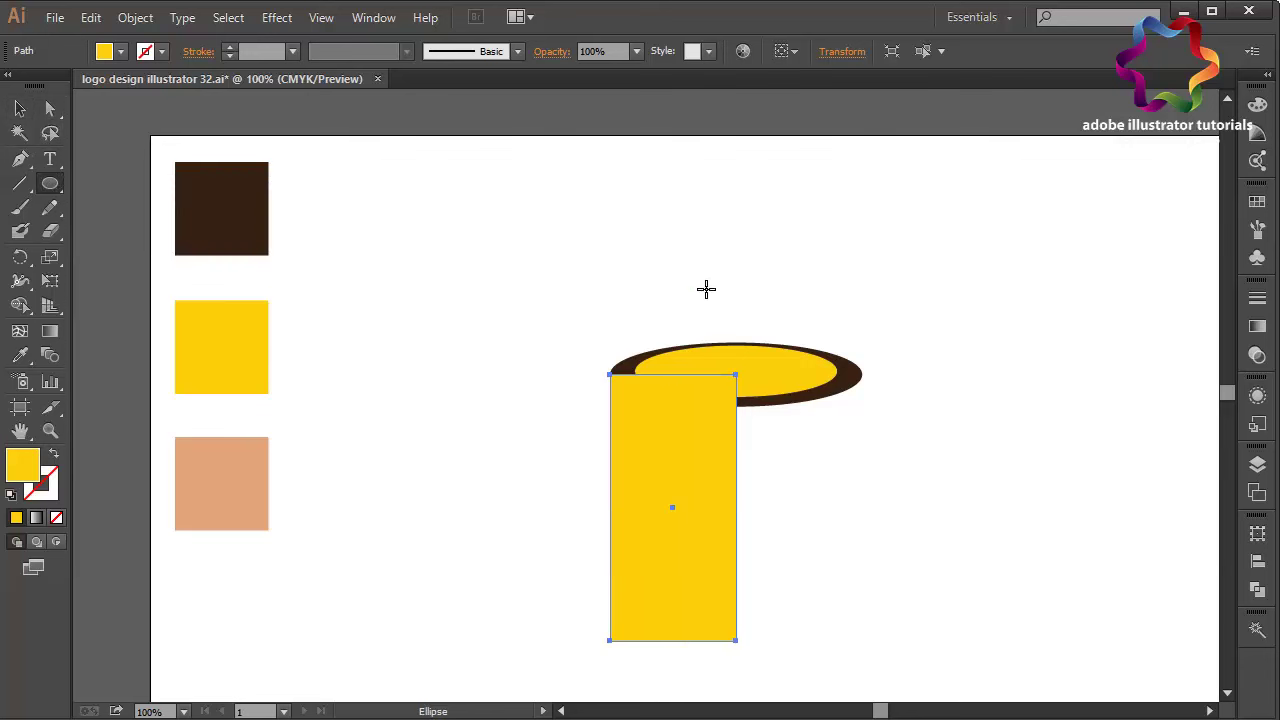
pyautogui.moveTo(886, 280); pyautogui.dragTo(619, 406)
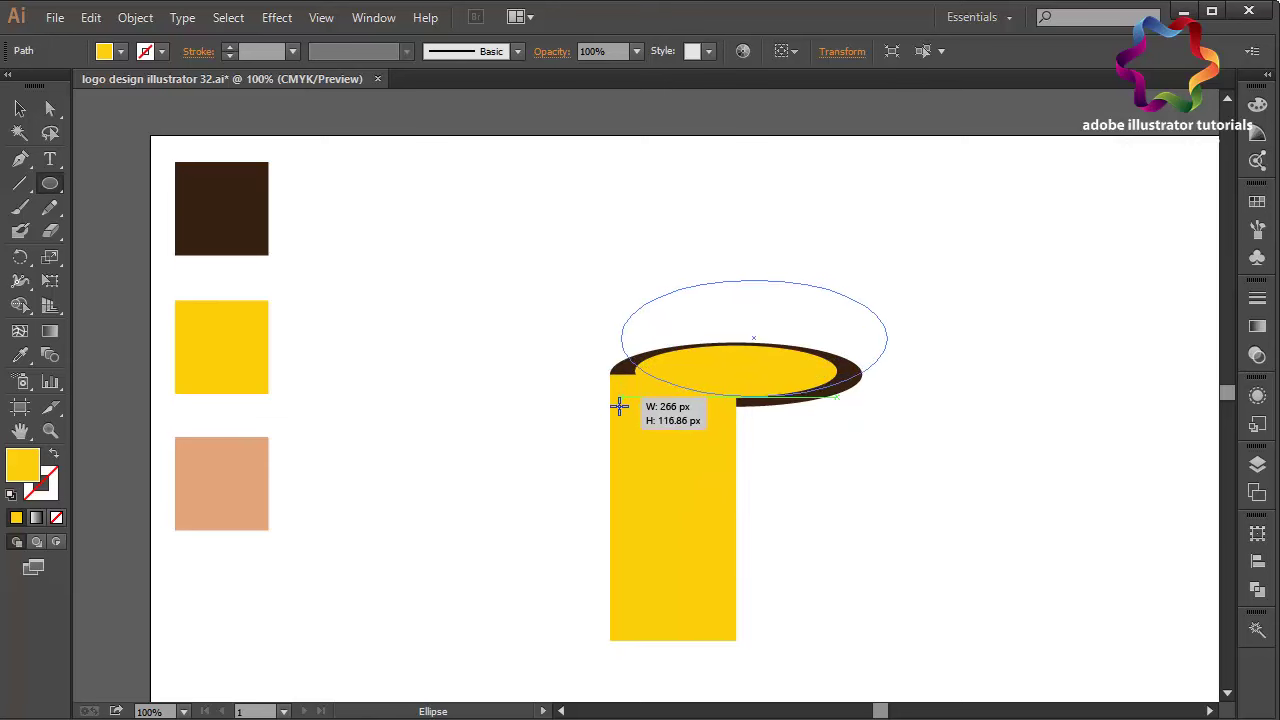
pyautogui.moveTo(619, 406); pyautogui.dragTo(589, 403)
# - Subtract the large yellow ellipse from the tall bar with Pathfinder Minus Front
pyautogui.click(20, 110)
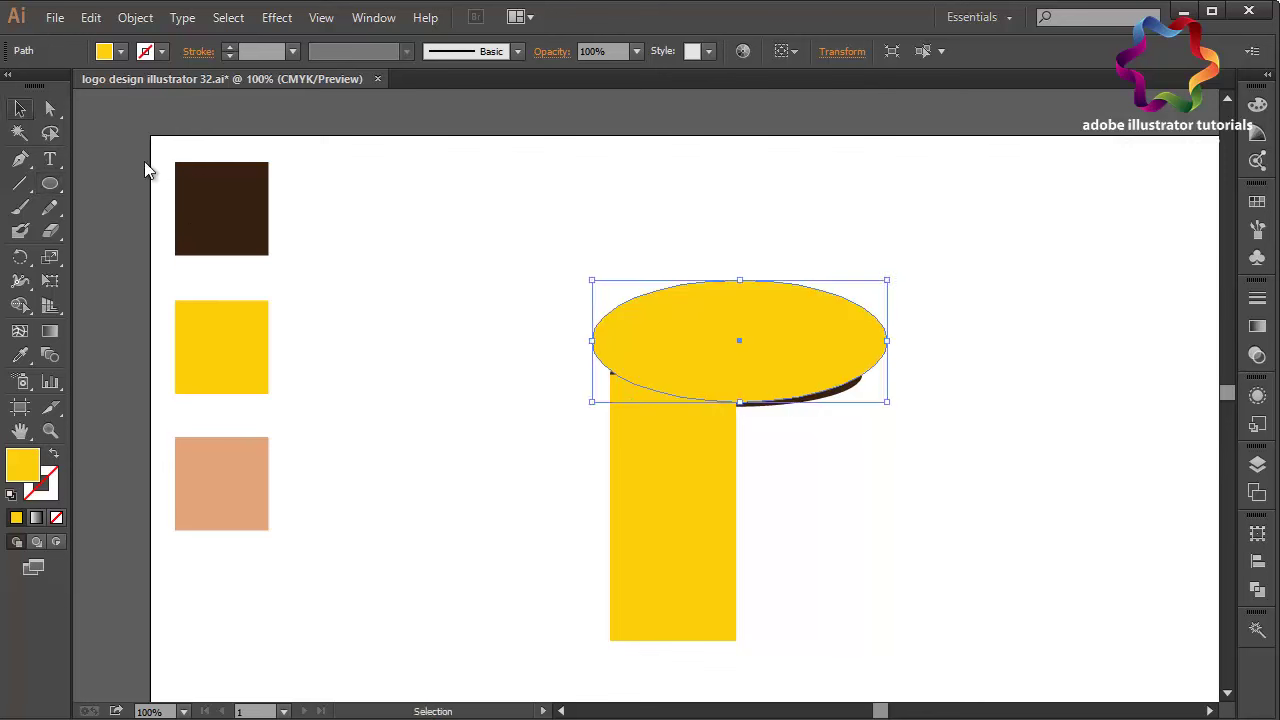
pyautogui.keyDown('shift'); pyautogui.click(677, 463); pyautogui.keyUp('shift')
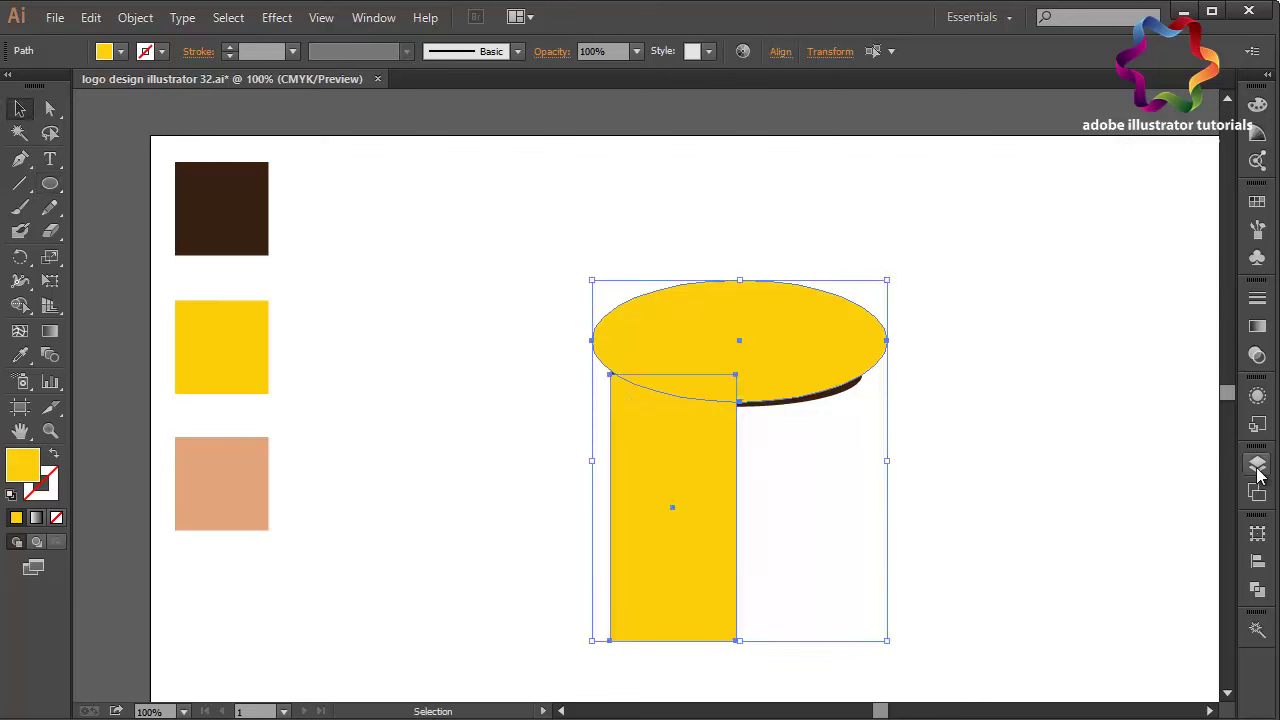
pyautogui.click(1257, 590)
pyautogui.click(1057, 565)
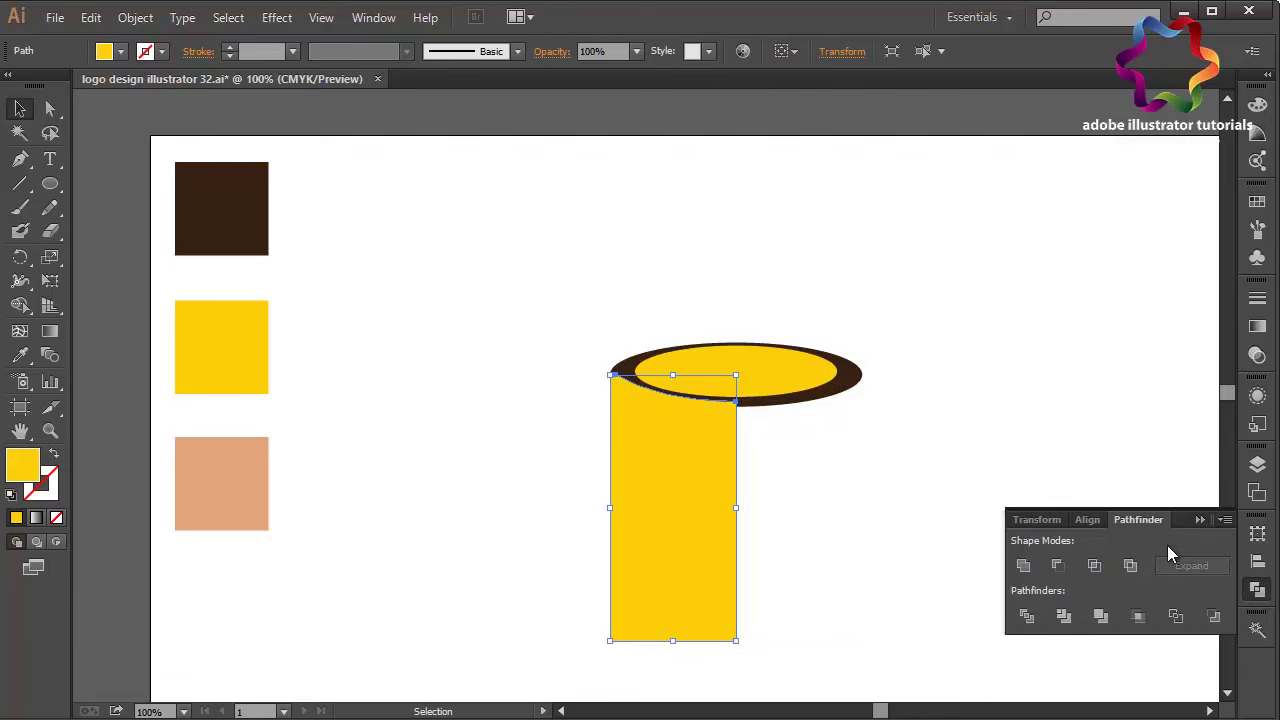
pyautogui.click(1200, 519)
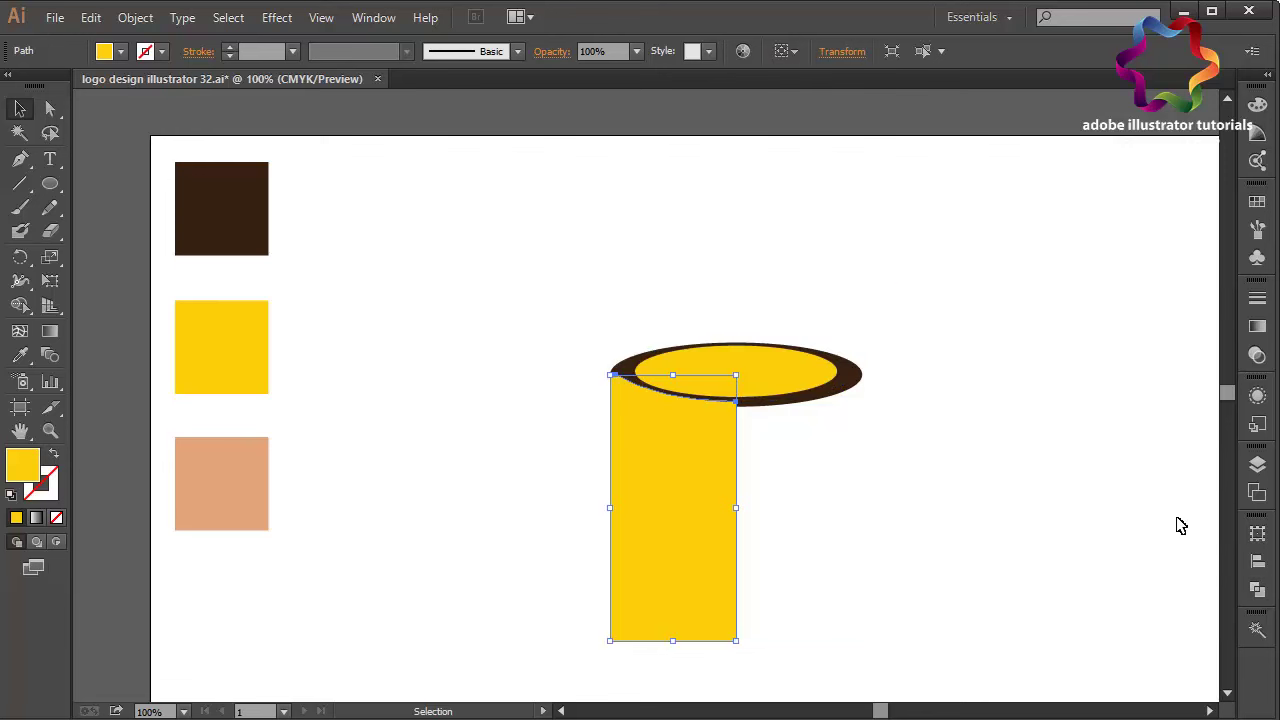
# - Copy the rim's dark brown hex code 352012 from its Color Picker
pyautogui.click(816, 400)
pyautogui.doubleClick(23, 463)
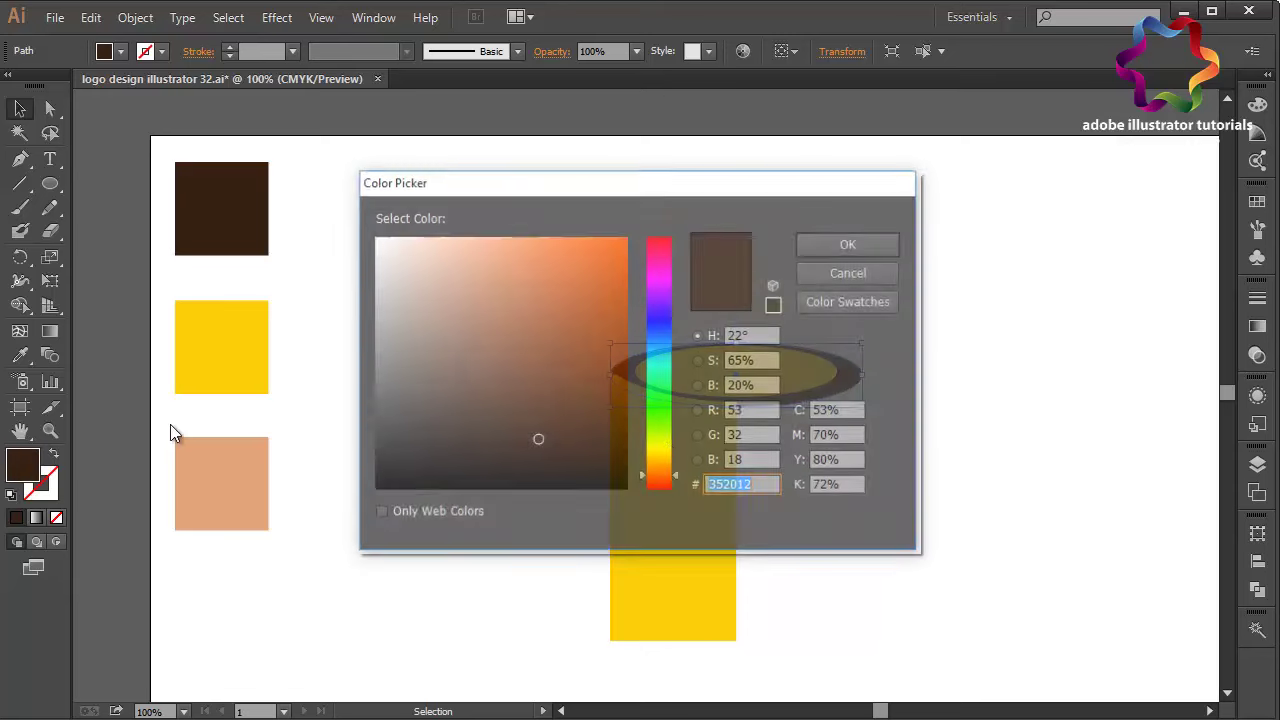
pyautogui.rightClick(753, 487)
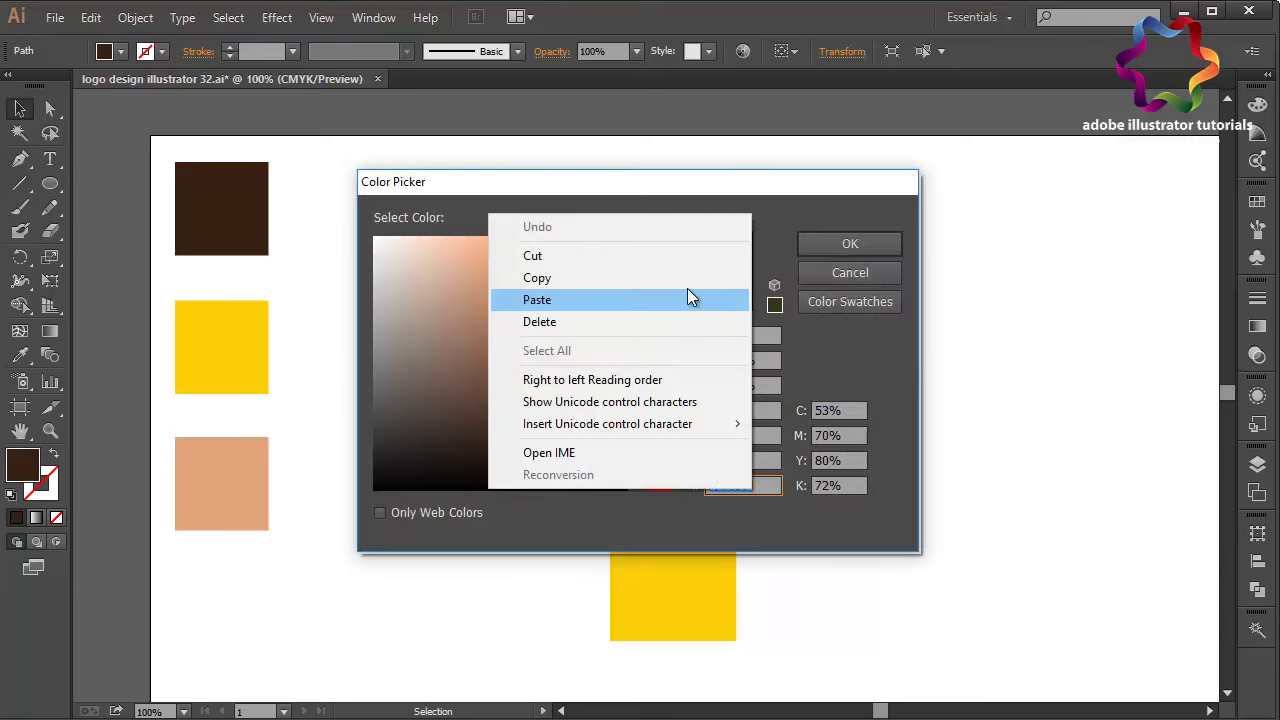
pyautogui.click(683, 281)
pyautogui.click(848, 246)
# - Fill the cup body rectangle with dark brown 352012 and deselect
pyautogui.click(671, 463)
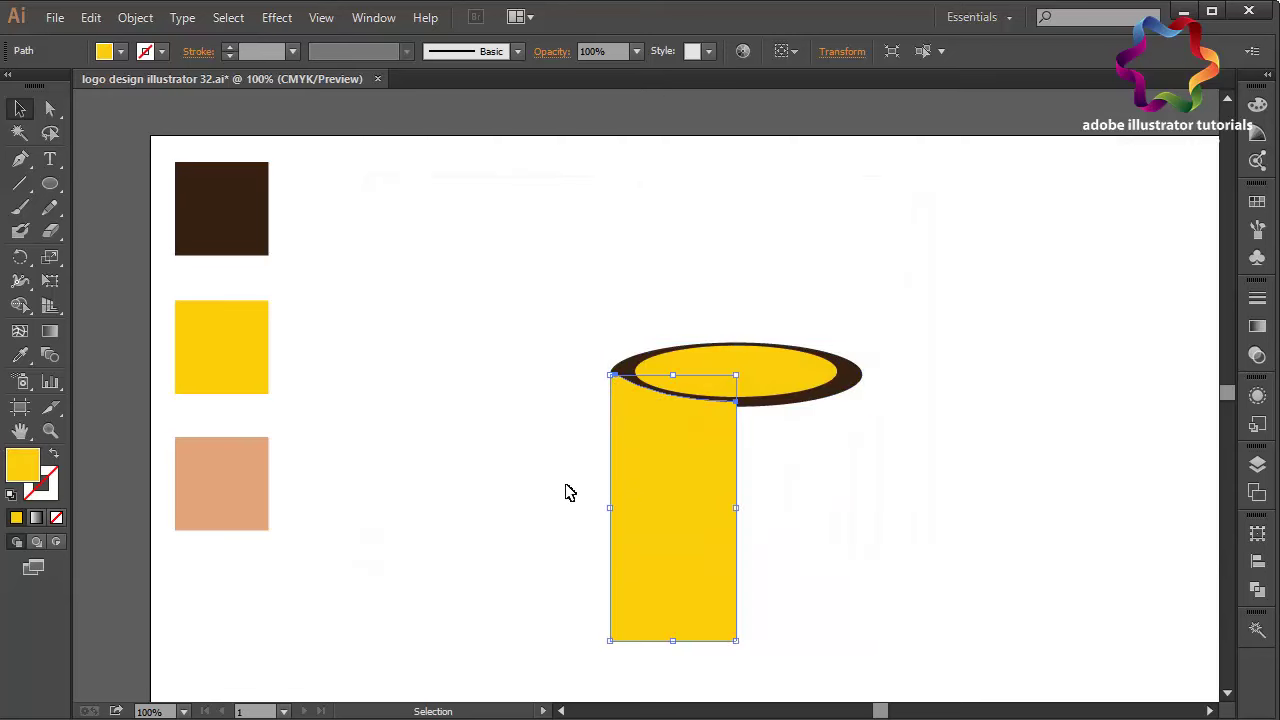
pyautogui.doubleClick(28, 466)
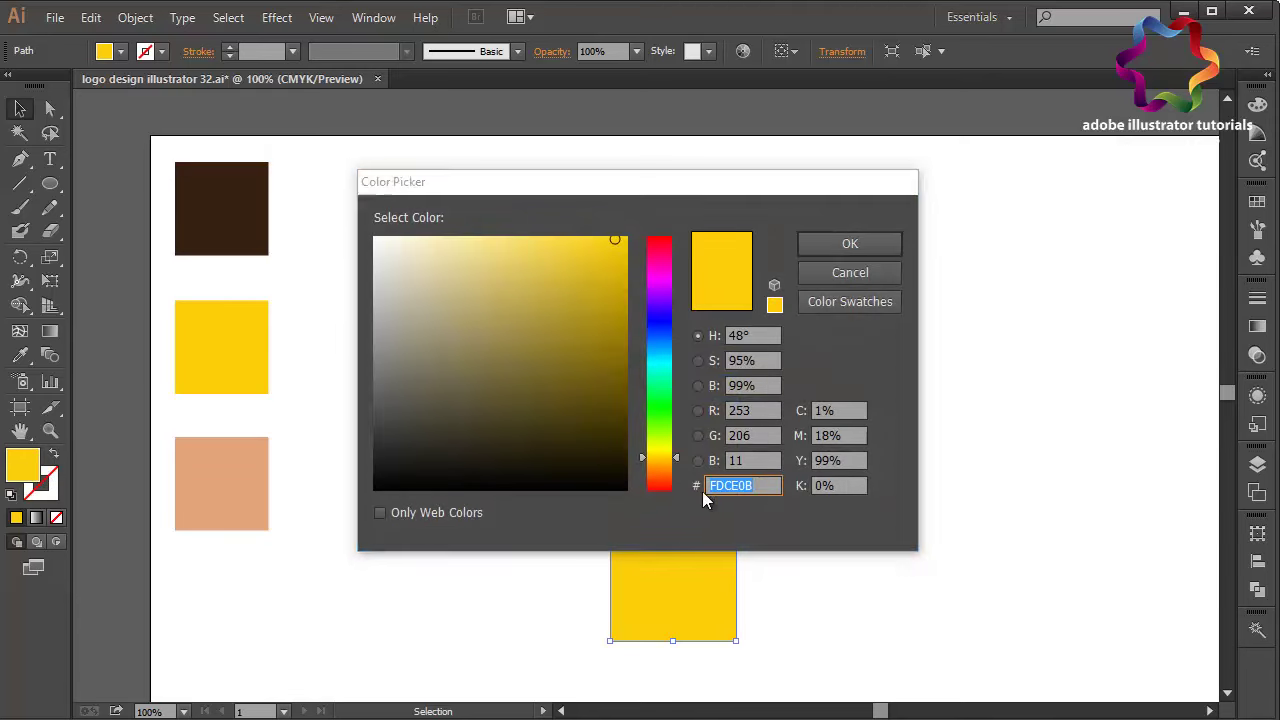
pyautogui.rightClick(748, 492)
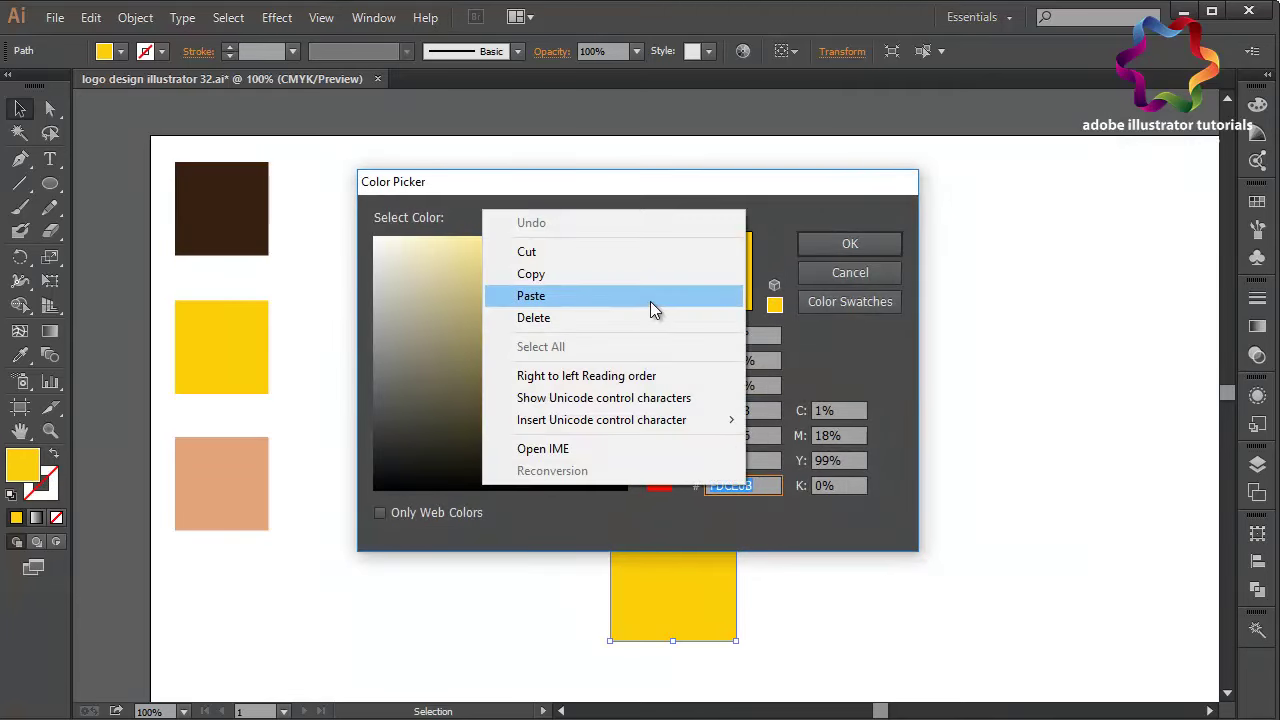
pyautogui.click(650, 301)
pyautogui.click(885, 246)
pyautogui.click(924, 457)
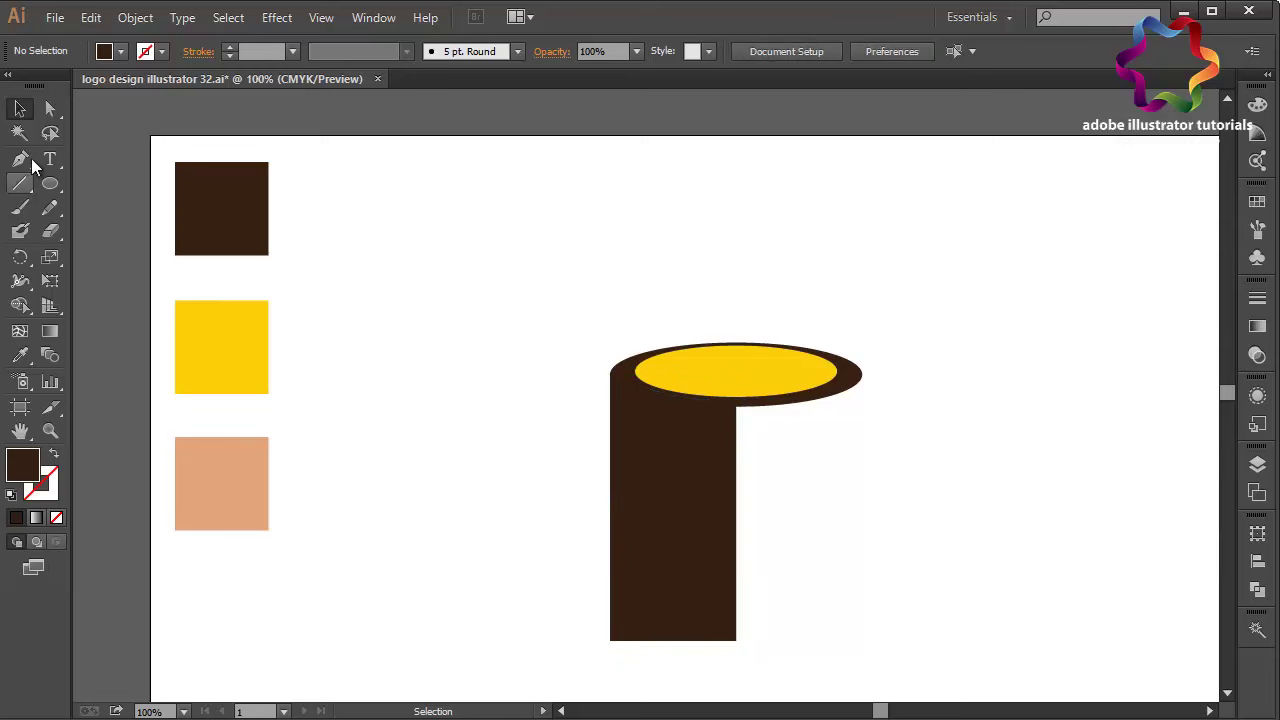
# - Nudge the cup body's bottom-left anchor two steps right to taper it
pyautogui.click(53, 110)
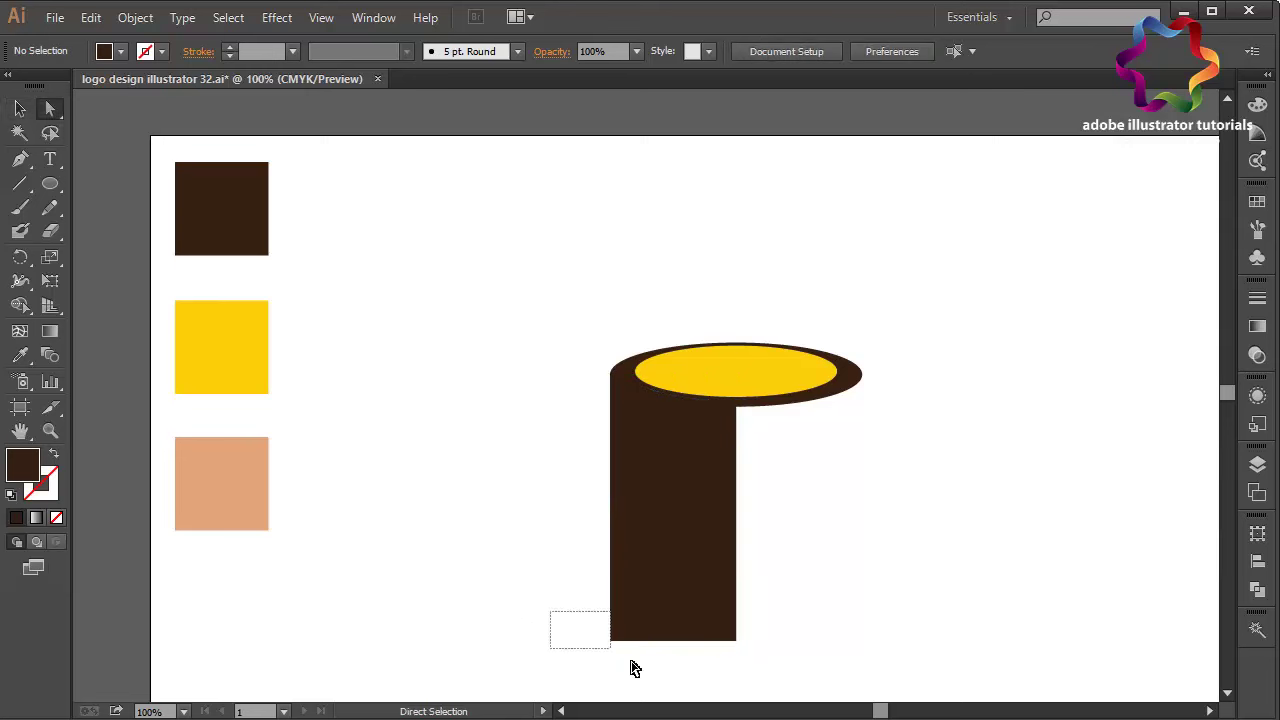
pyautogui.moveTo(633, 668); pyautogui.dragTo(640, 670)
pyautogui.press('Right')
pyautogui.press('Right')
pyautogui.press('Right')
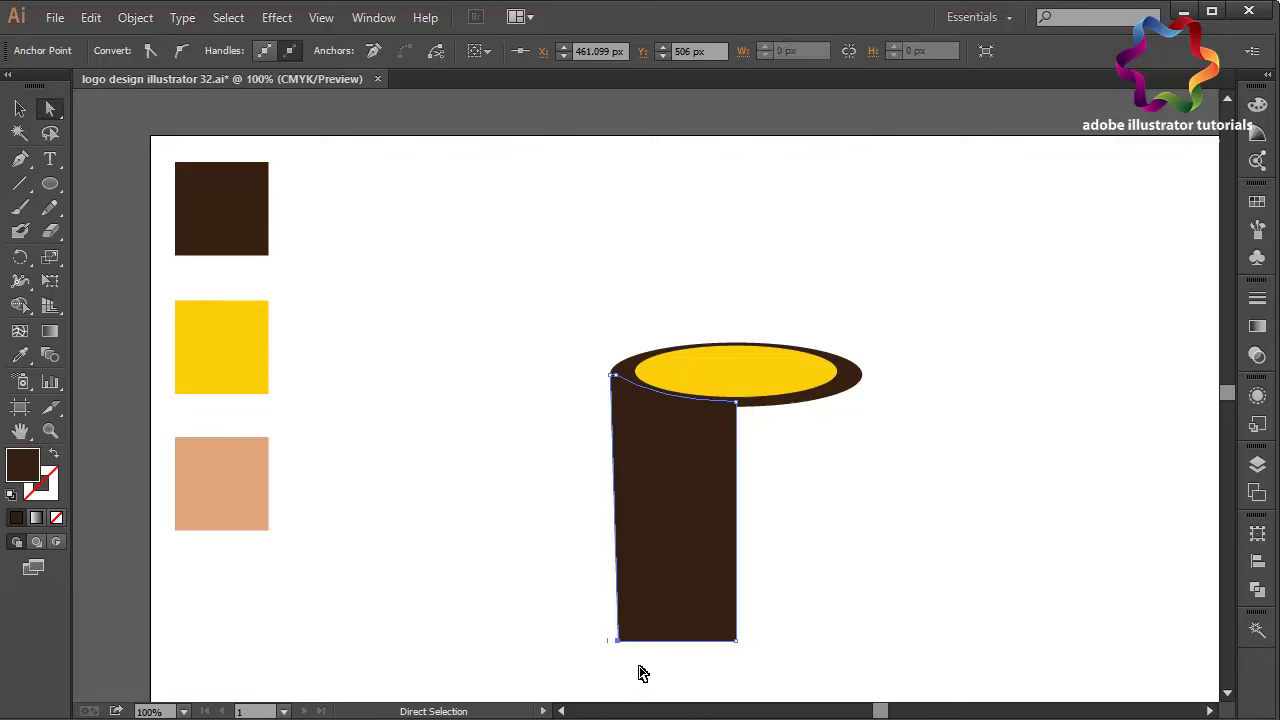
pyautogui.press('Right')
pyautogui.press('Right')
pyautogui.press('Right')
pyautogui.press('Right')
pyautogui.press('Right')
pyautogui.press('Right')
pyautogui.press('Right')
pyautogui.press('Right')
pyautogui.press('Right')
pyautogui.press('Right')
pyautogui.press('Right')
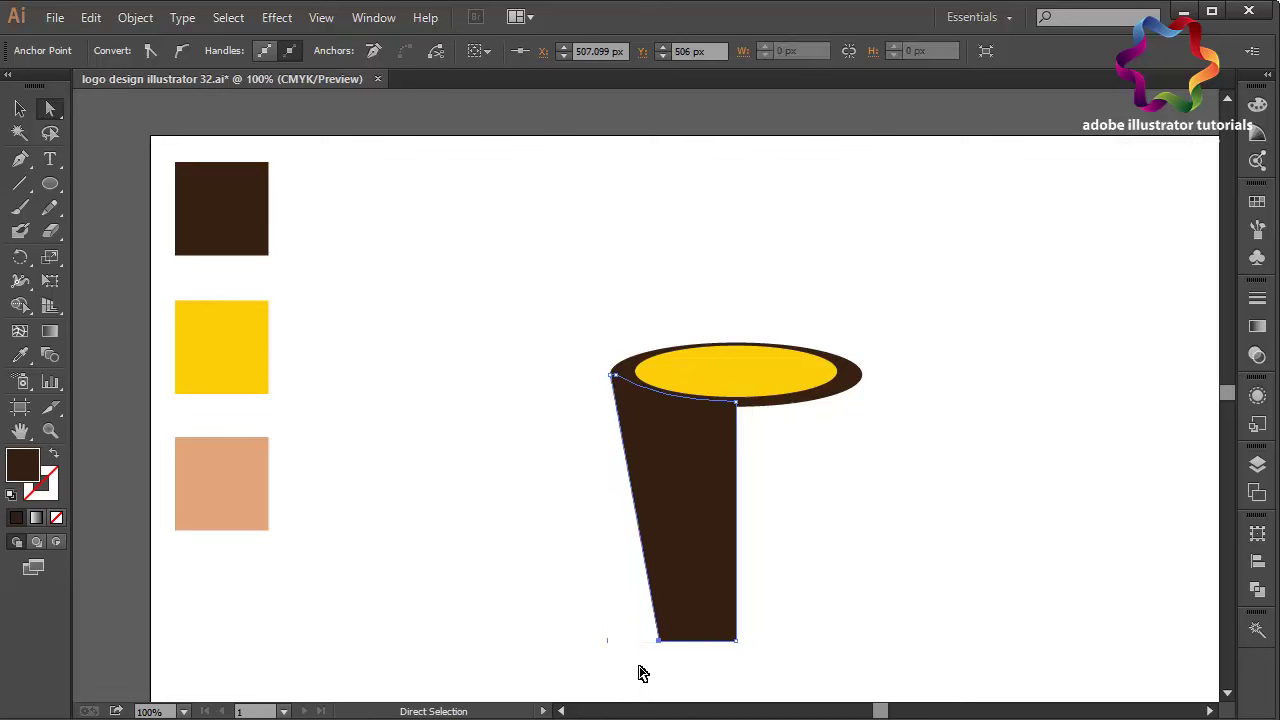
pyautogui.click(22, 110)
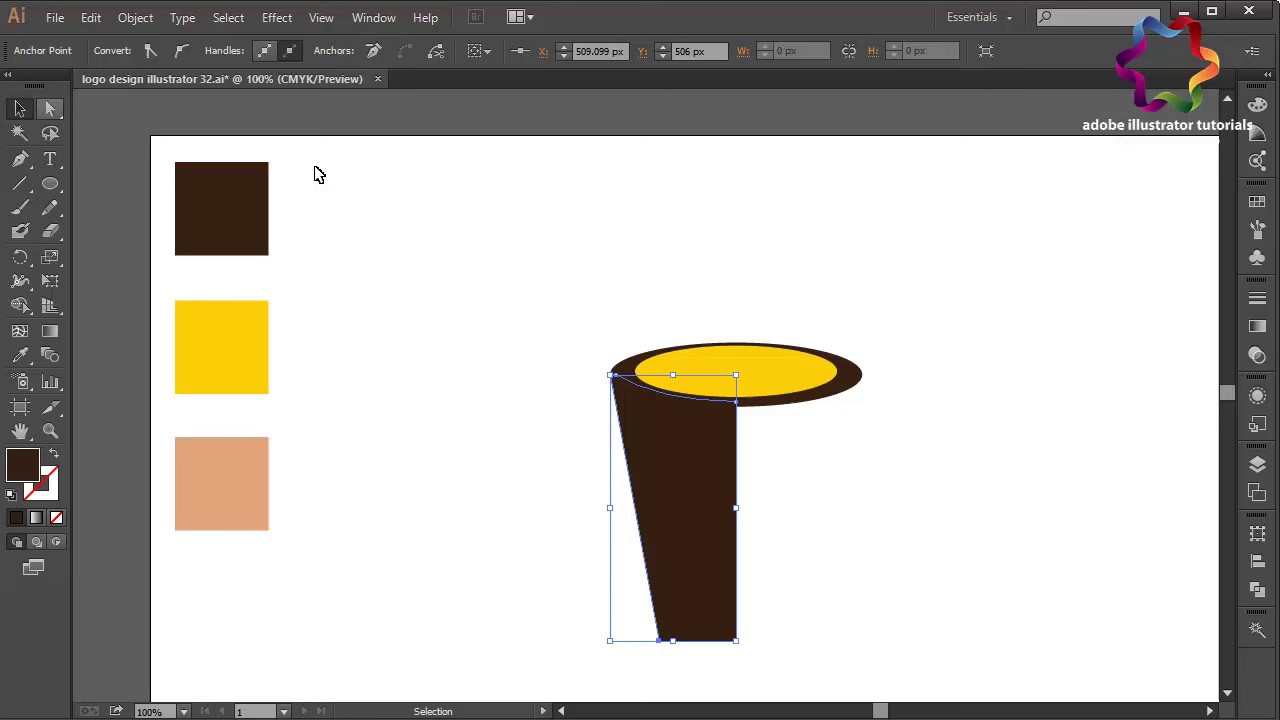
pyautogui.click(712, 381)
pyautogui.click(90, 17)
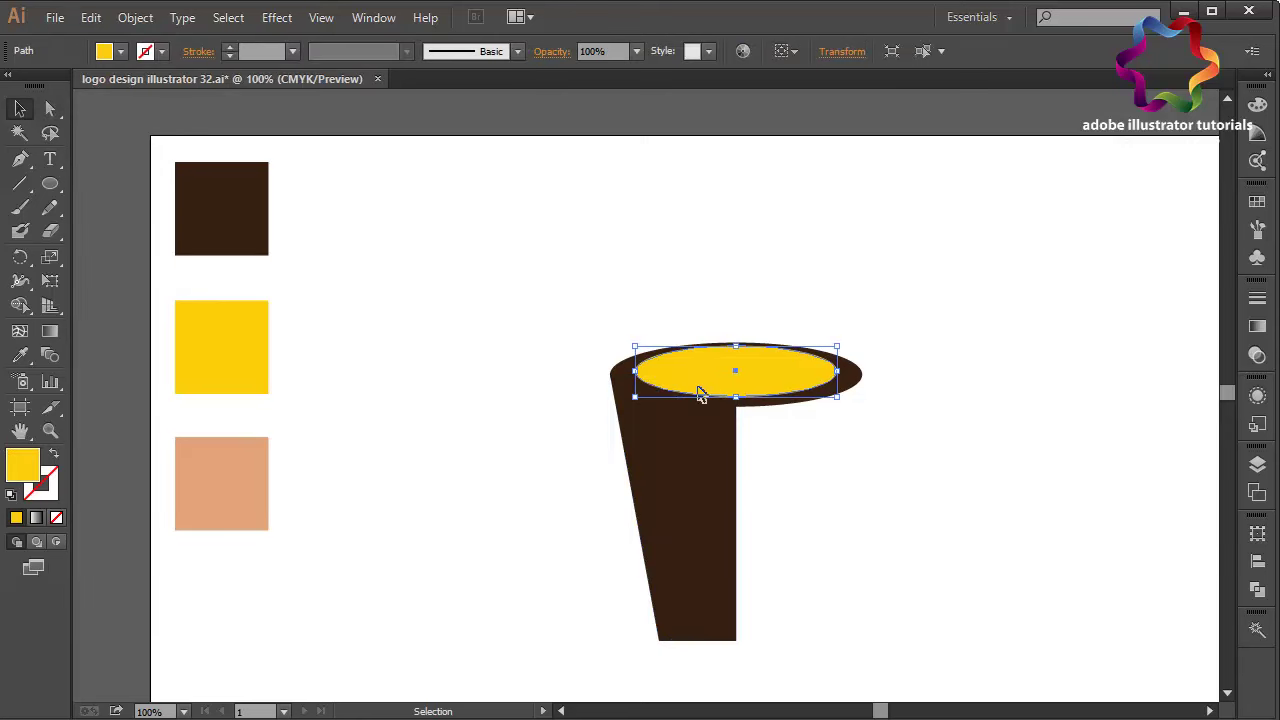
# - Paste a copy of the yellow ellipse in front, move it to the cup base, narrow it to ~180 px
pyautogui.click(90, 17)
pyautogui.click(122, 109)
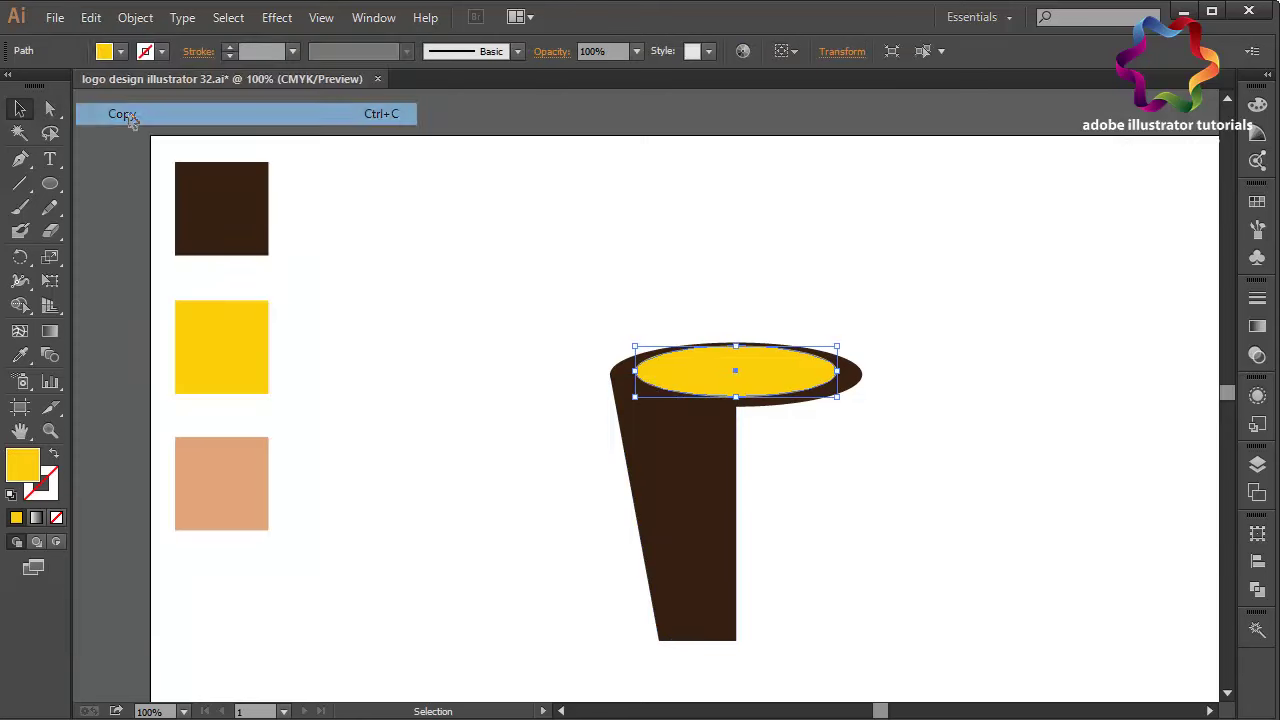
pyautogui.click(90, 18)
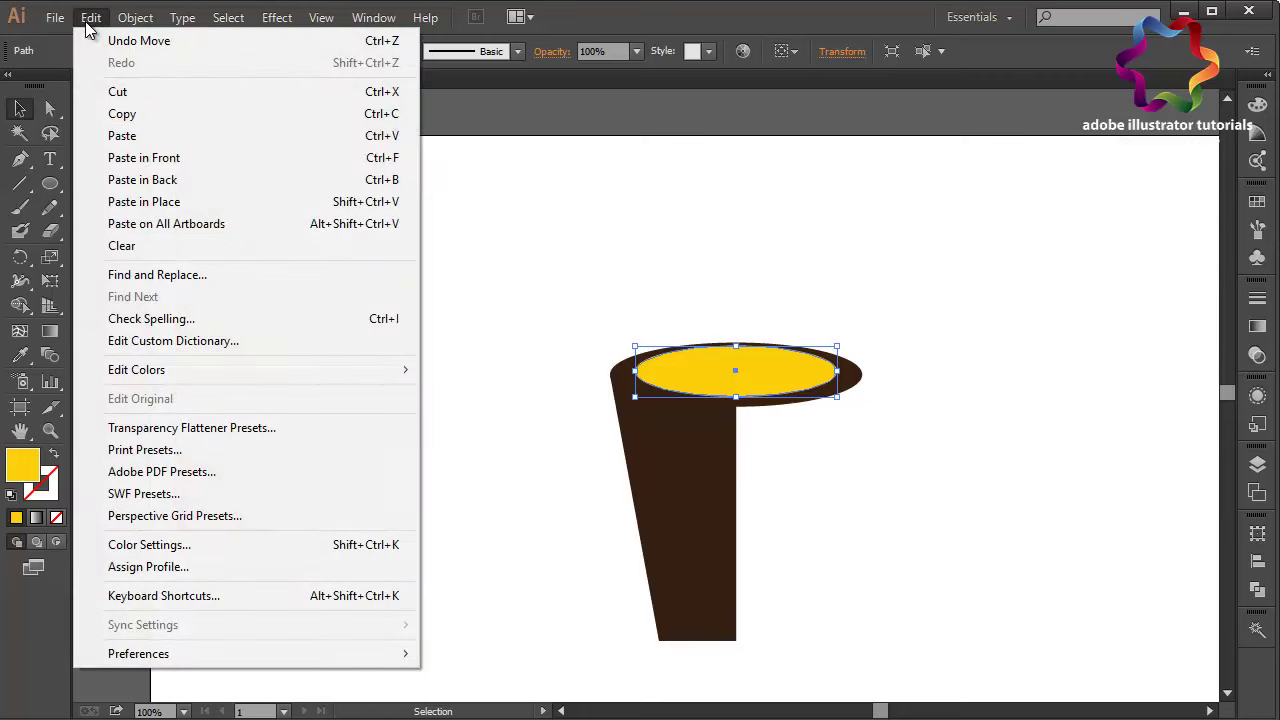
pyautogui.click(165, 158)
pyautogui.moveTo(703, 386); pyautogui.dragTo(733, 654)
pyautogui.moveTo(636, 641); pyautogui.dragTo(661, 648)
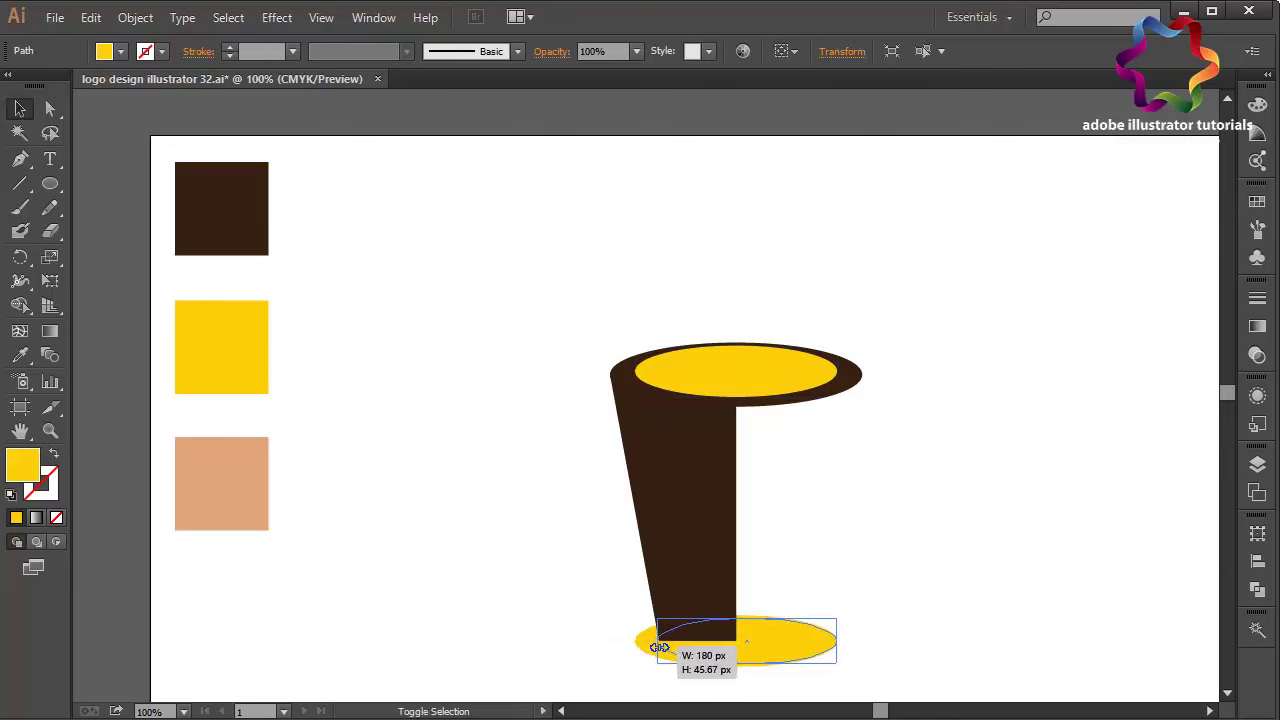
pyautogui.moveTo(661, 648); pyautogui.dragTo(659, 645)
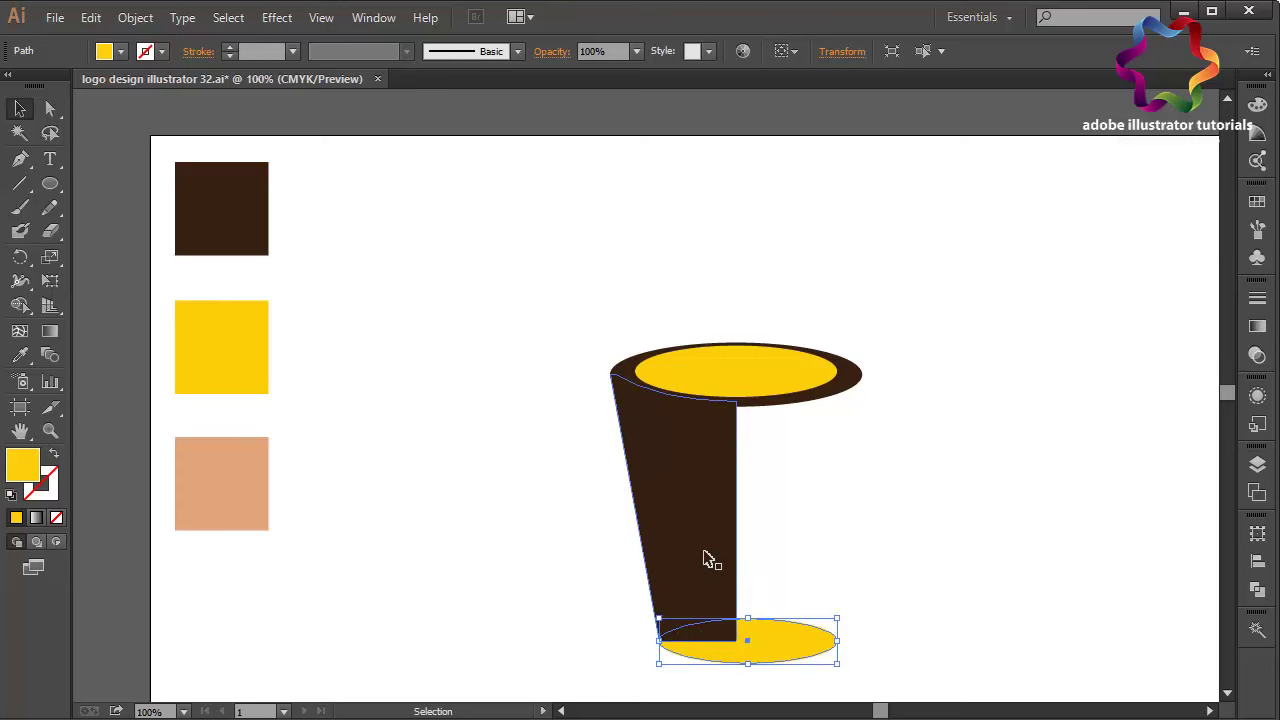
# - Try pasting a colour code into the bottom ellipse's fill in the Color Picker
pyautogui.doubleClick(32, 466)
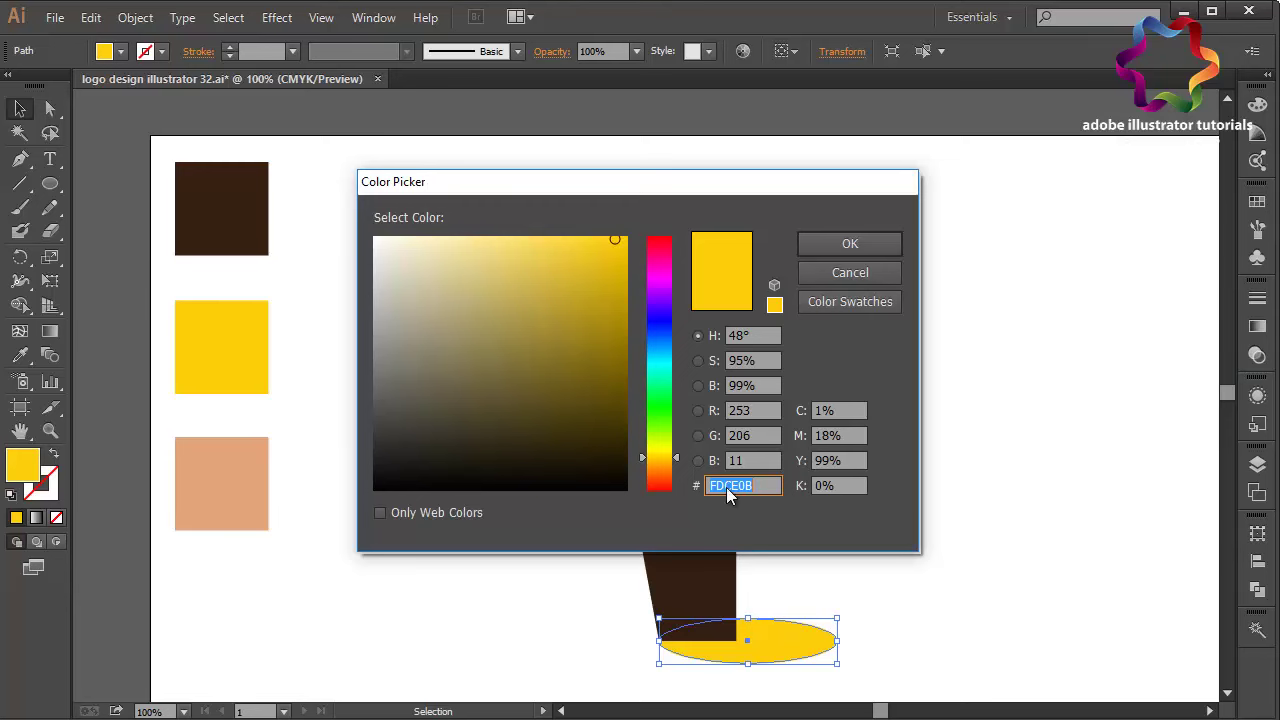
pyautogui.rightClick(729, 495)
pyautogui.click(614, 295)
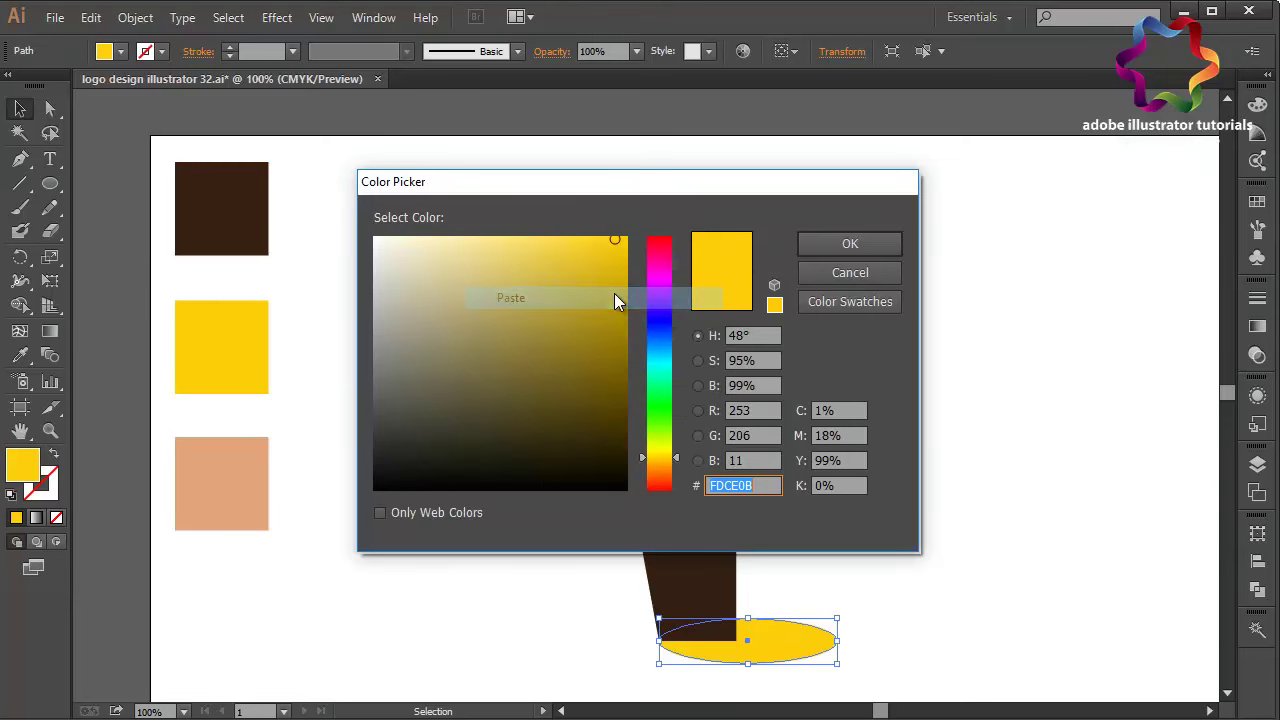
pyautogui.click(814, 244)
# - Copy the cup body's dark brown hex code 342013 from its Color Picker
pyautogui.click(660, 560)
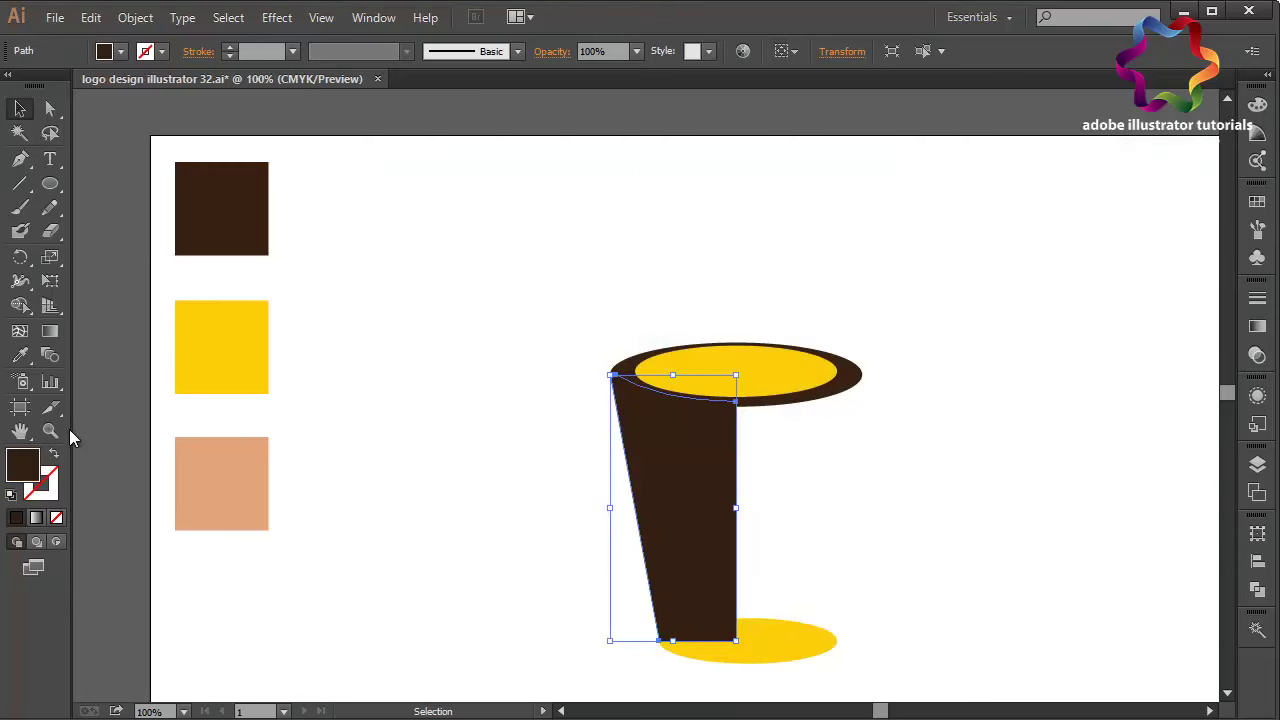
pyautogui.doubleClick(24, 464)
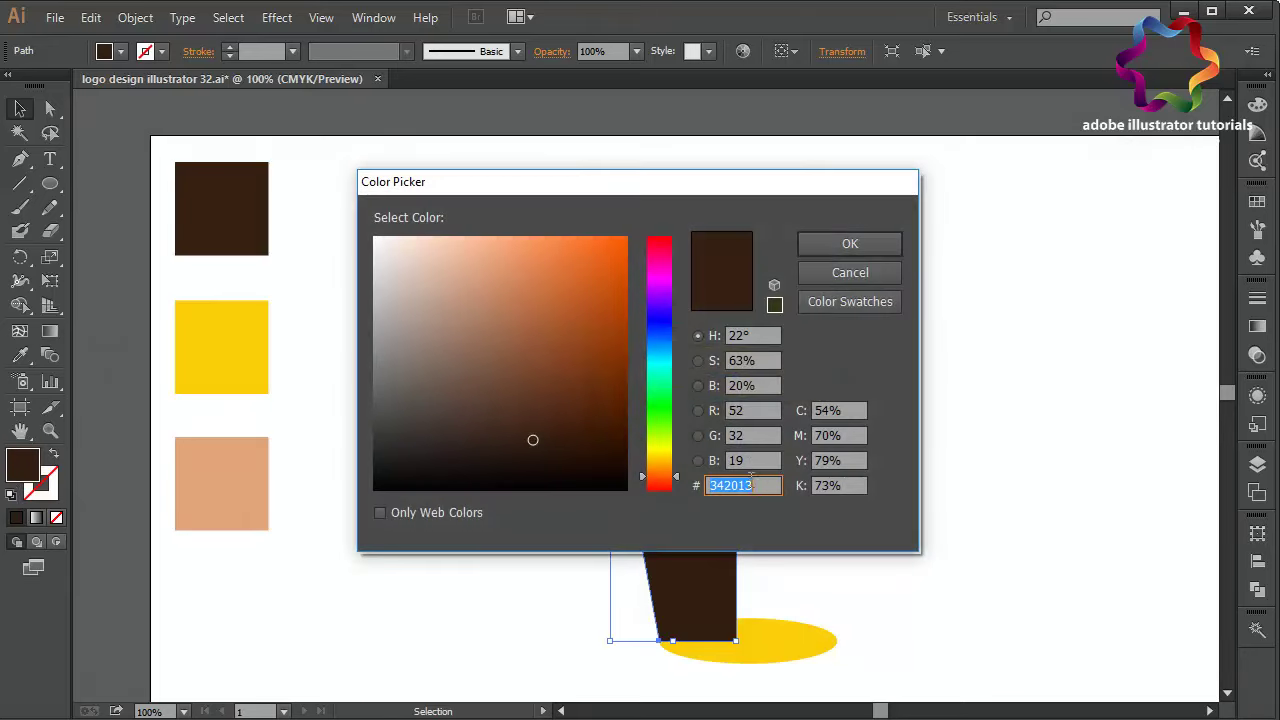
pyautogui.rightClick(752, 486)
pyautogui.click(641, 278)
pyautogui.click(818, 250)
# - Fill the bottom ellipse with dark brown 342013
pyautogui.click(786, 628)
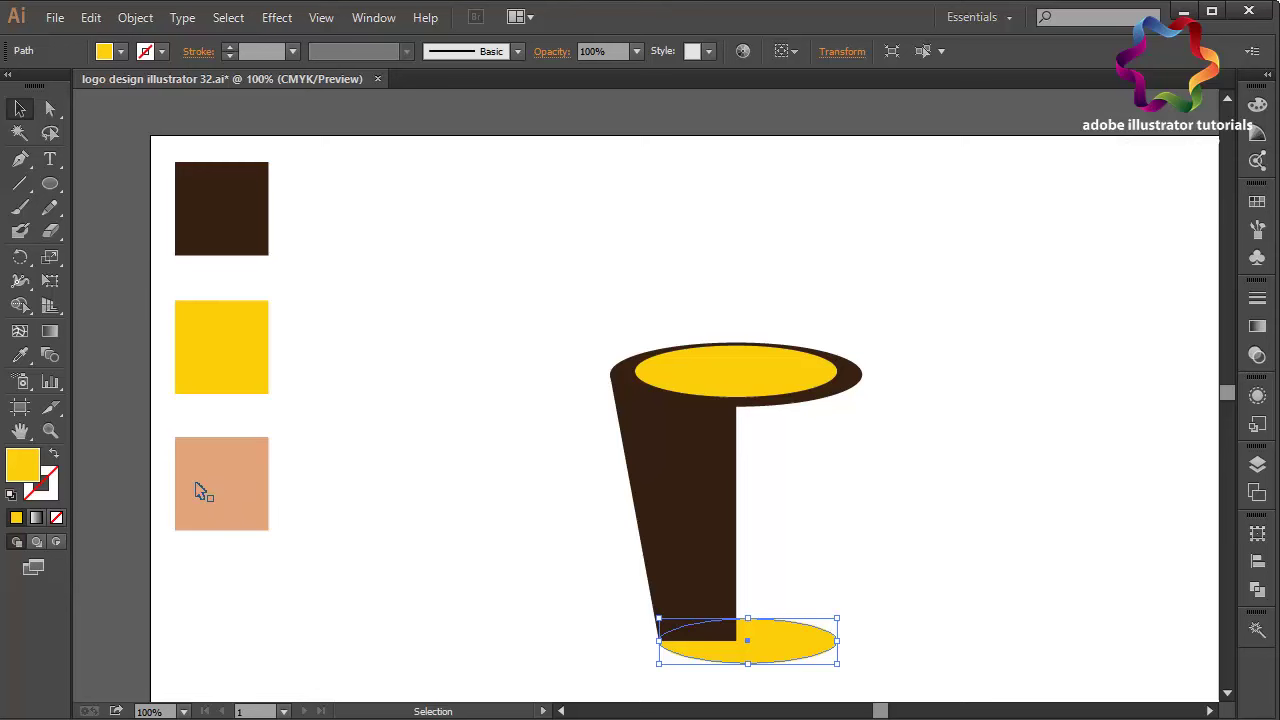
pyautogui.doubleClick(36, 476)
pyautogui.rightClick(722, 490)
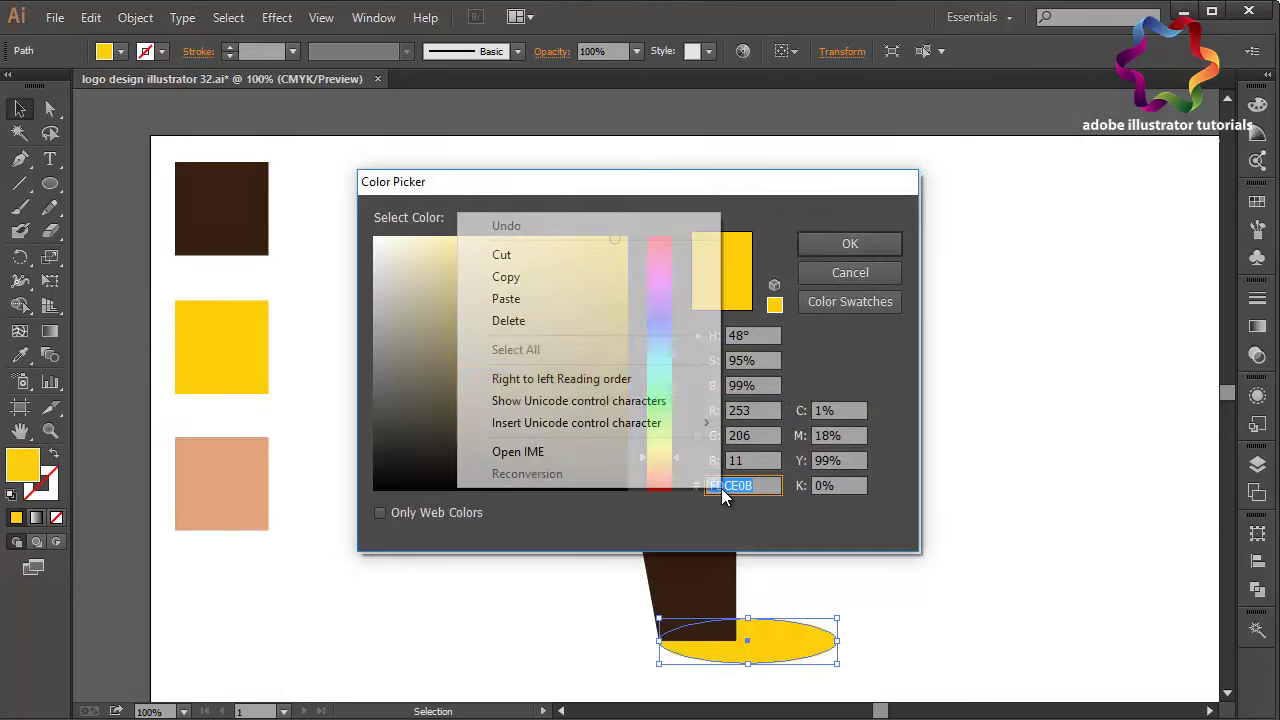
pyautogui.click(616, 300)
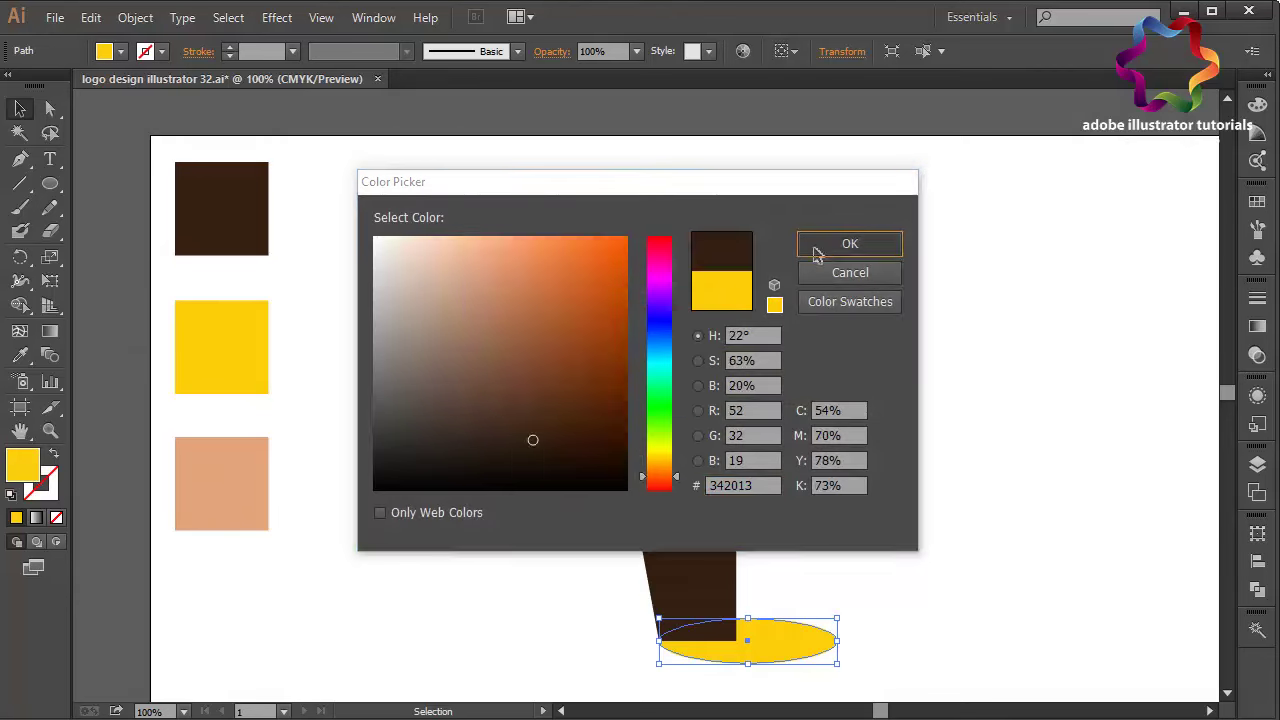
pyautogui.click(840, 244)
pyautogui.click(700, 480)
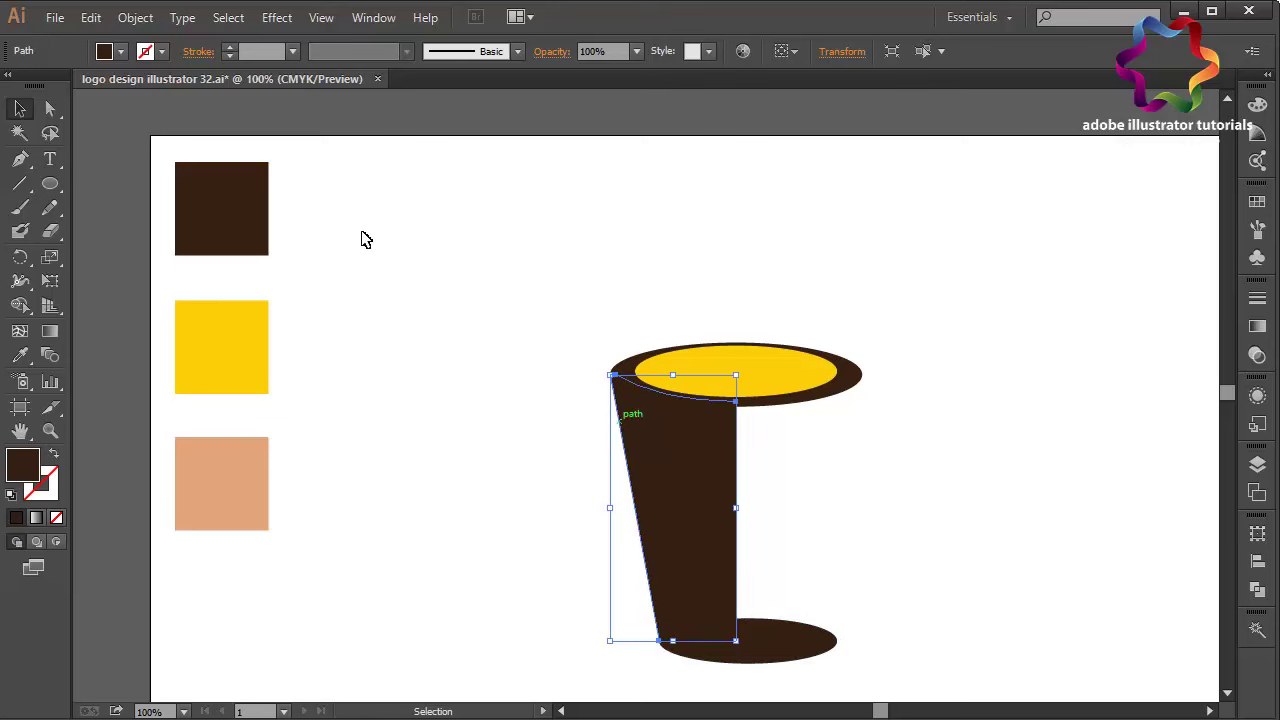
# - Flip a pasted copy of the cup body to form its right side, and narrow the bottom ellipse
pyautogui.click(90, 17)
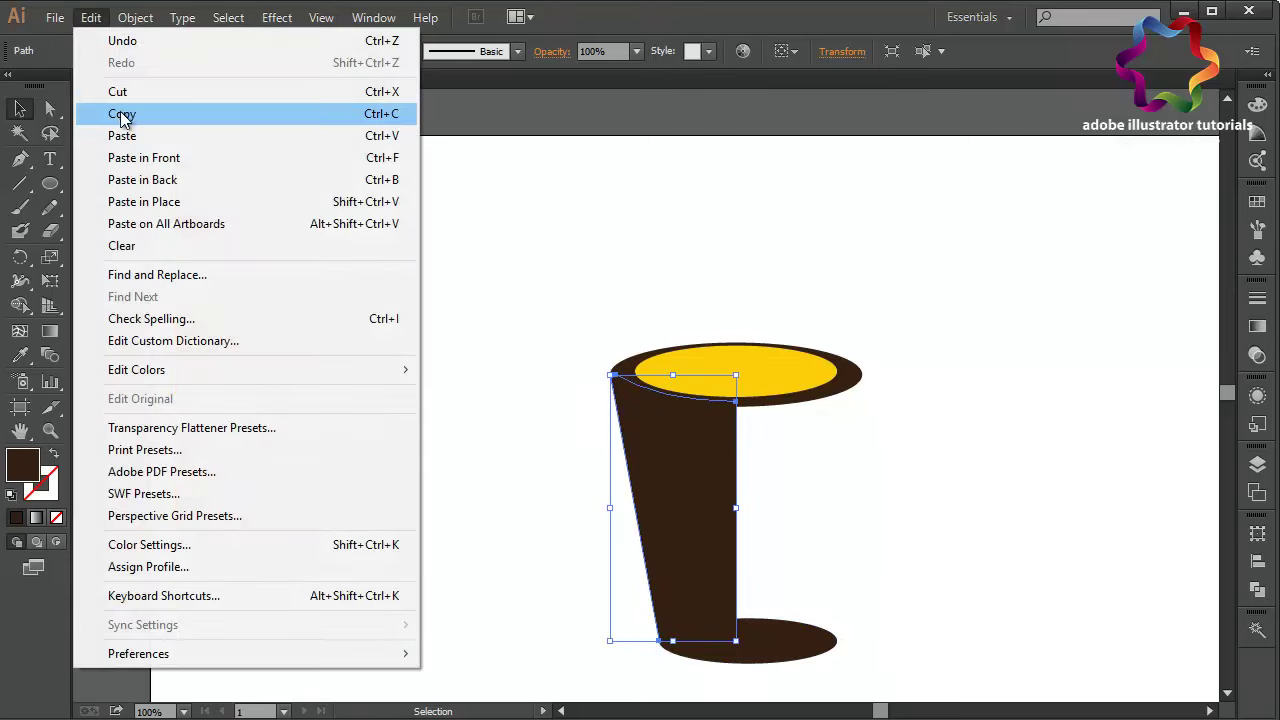
pyautogui.click(84, 114)
pyautogui.click(90, 17)
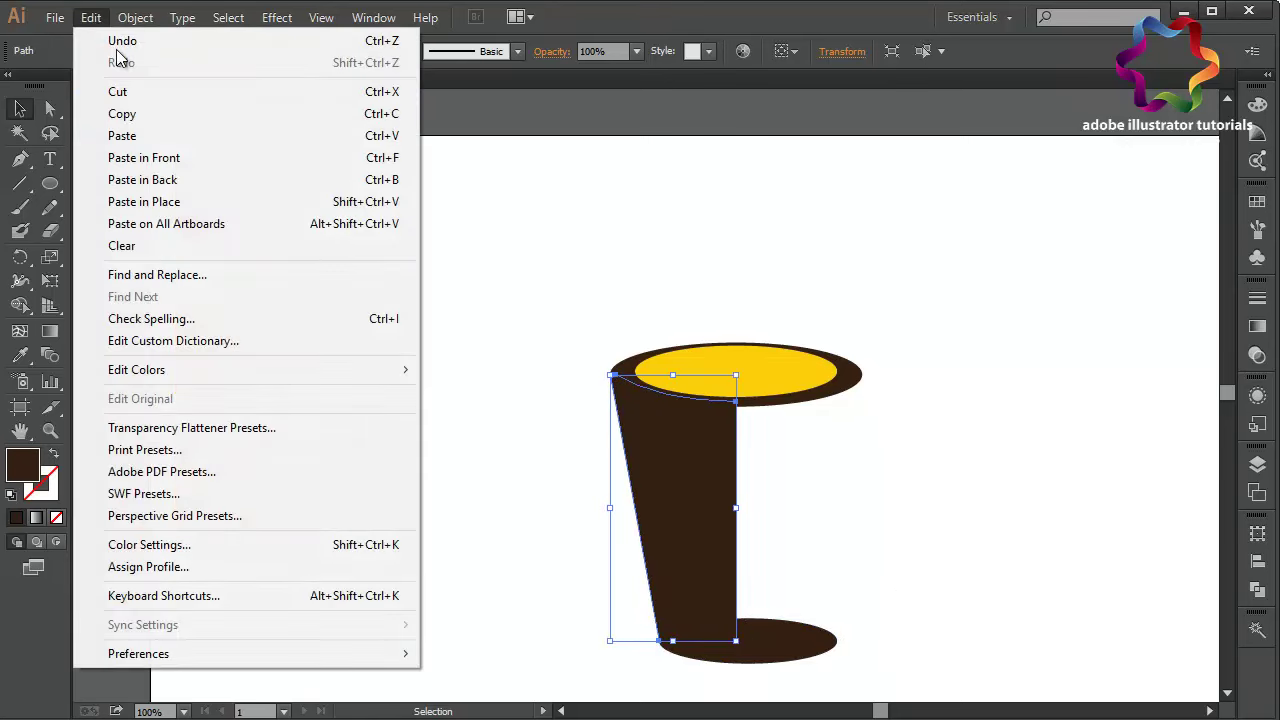
pyautogui.click(182, 158)
pyautogui.moveTo(611, 511); pyautogui.dragTo(863, 531)
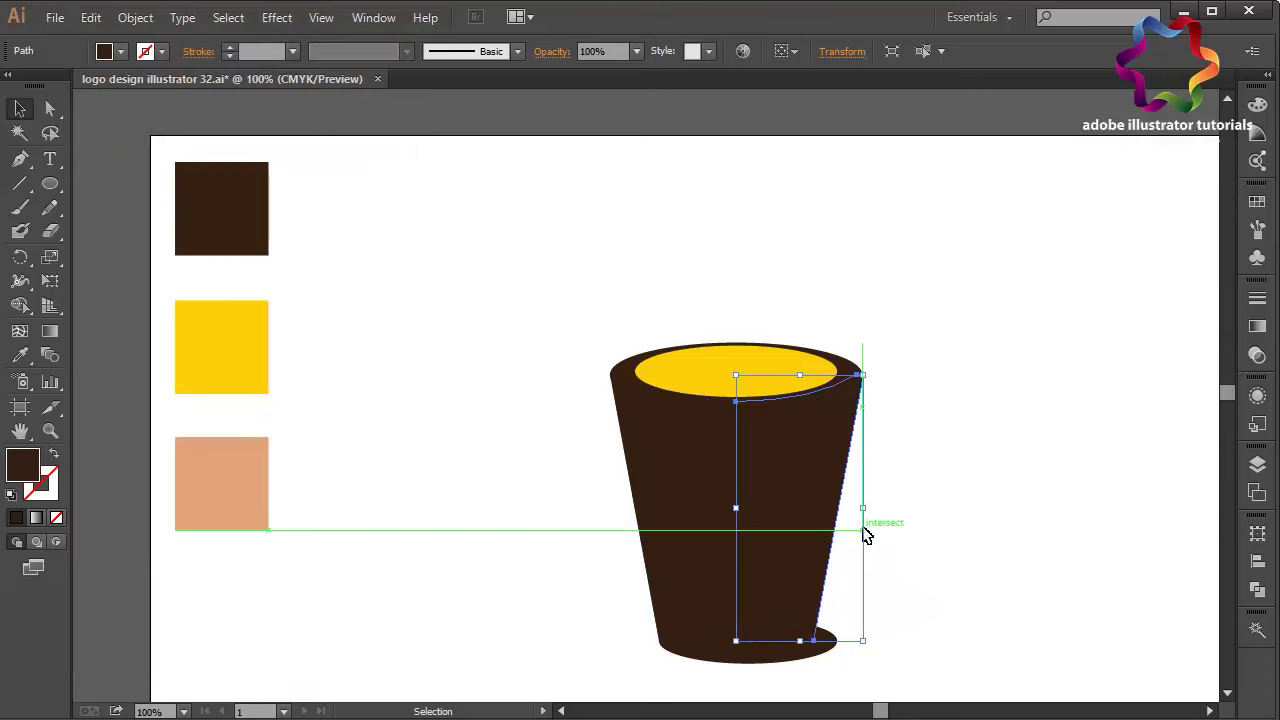
pyautogui.click(908, 566)
pyautogui.click(838, 648)
pyautogui.moveTo(838, 644)
pyautogui.mouseDown()
pyautogui.moveTo(809, 655)
pyautogui.moveTo(817, 648)
pyautogui.mouseUp()
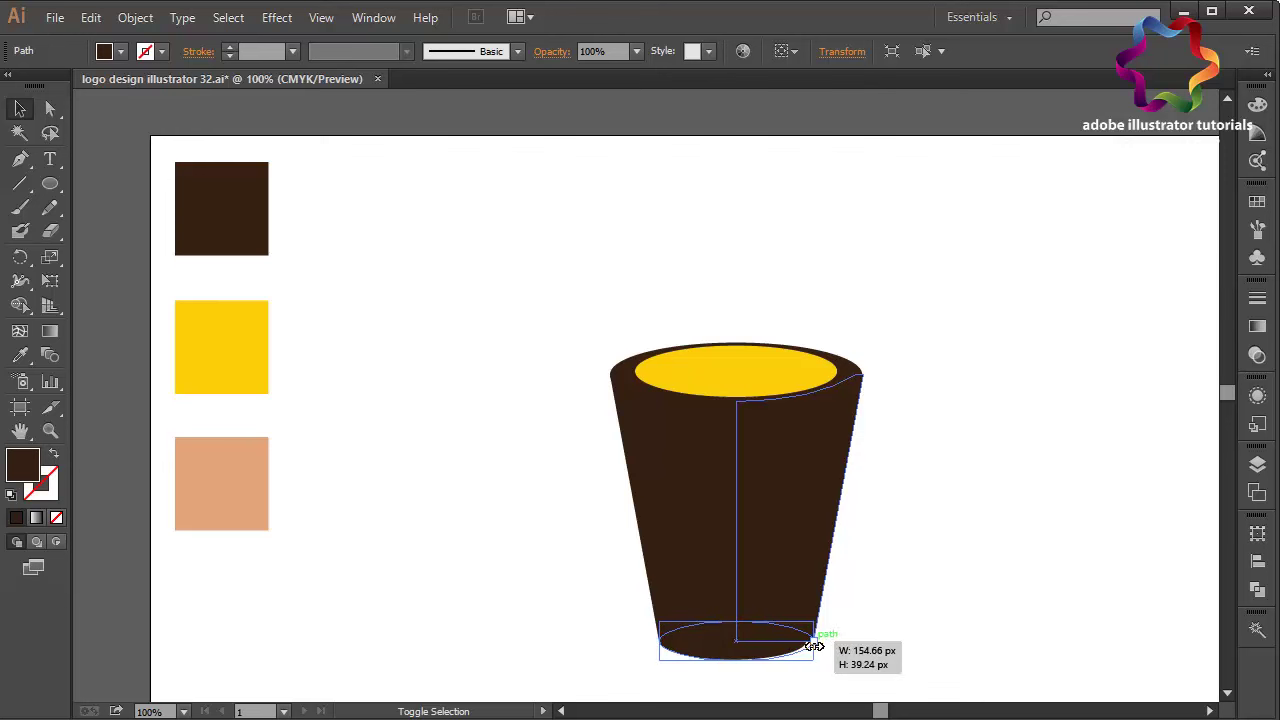
pyautogui.click(897, 651)
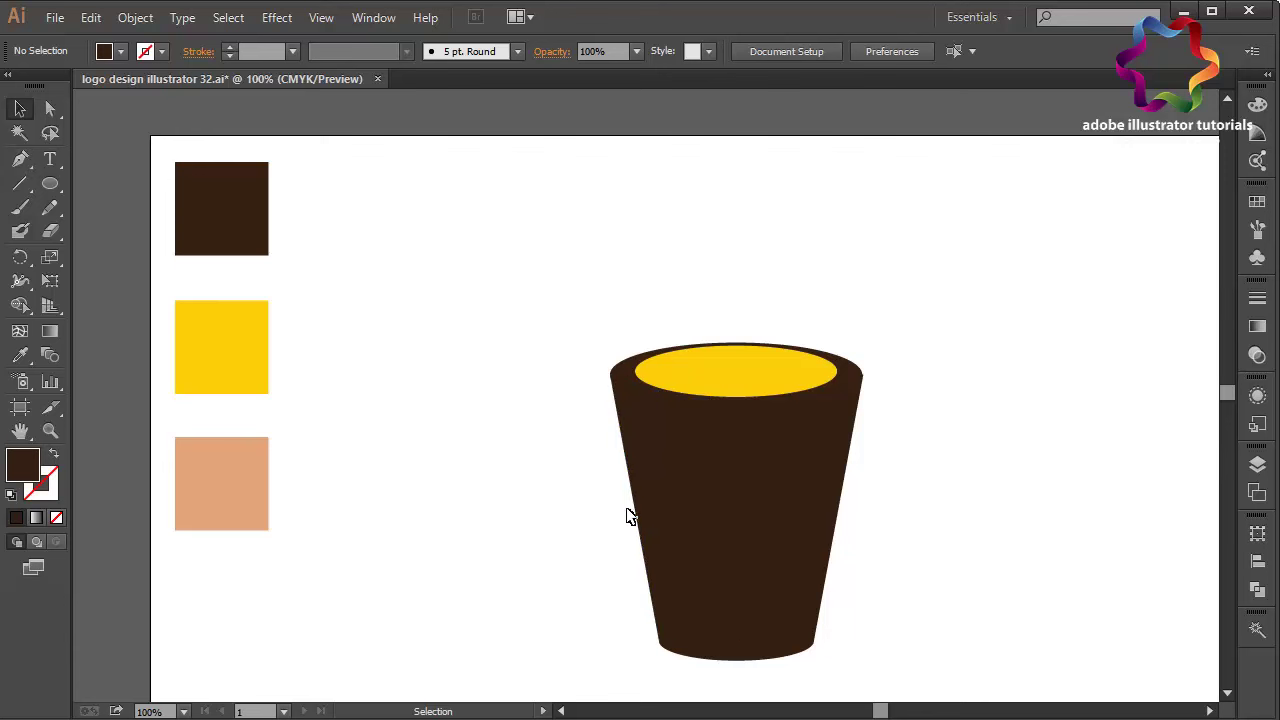
# - Unite the left and right cup halves into one shape with Pathfinder Unite
pyautogui.click(703, 505)
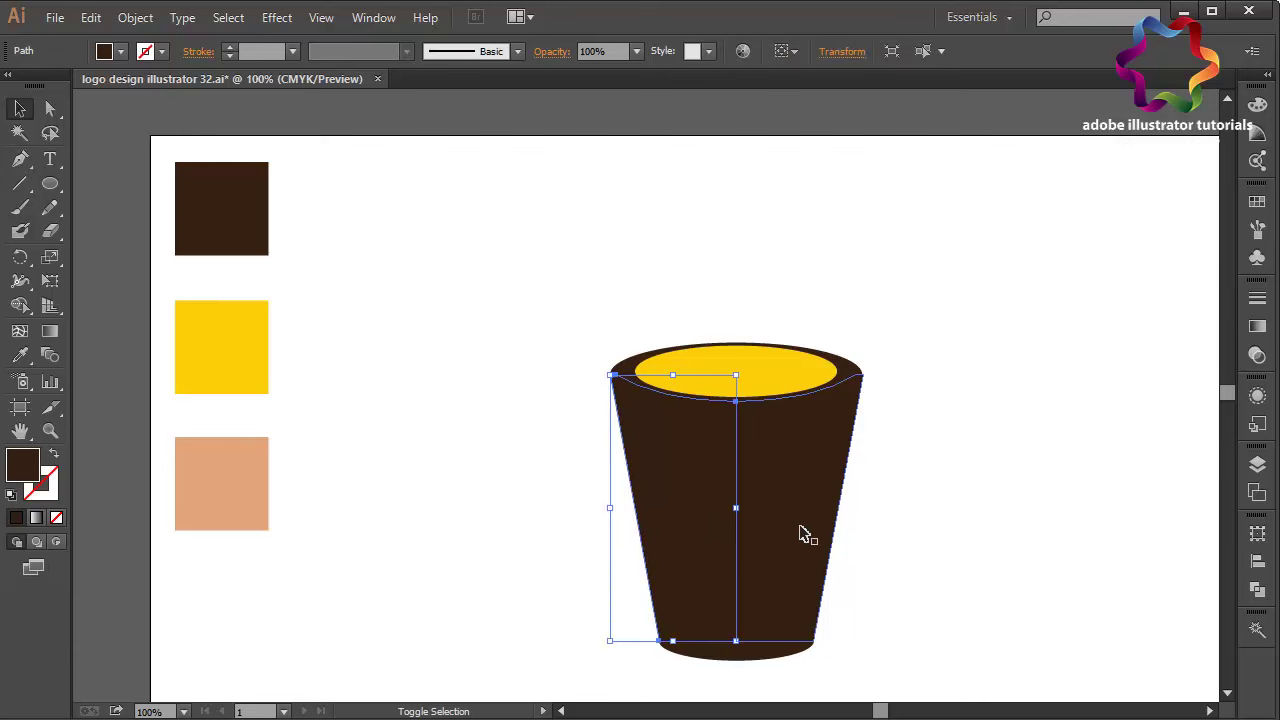
pyautogui.keyDown('shift'); pyautogui.click(806, 532); pyautogui.keyUp('shift')
pyautogui.click(1266, 592)
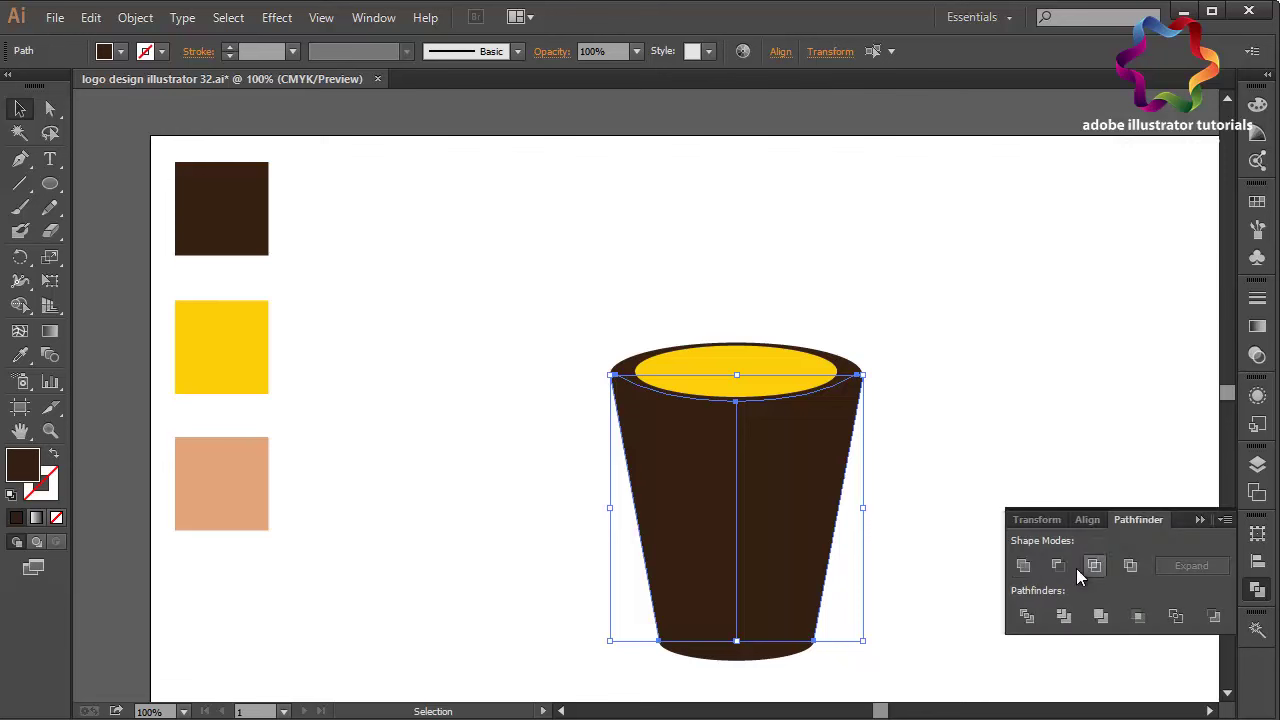
pyautogui.click(1023, 565)
pyautogui.click(1200, 521)
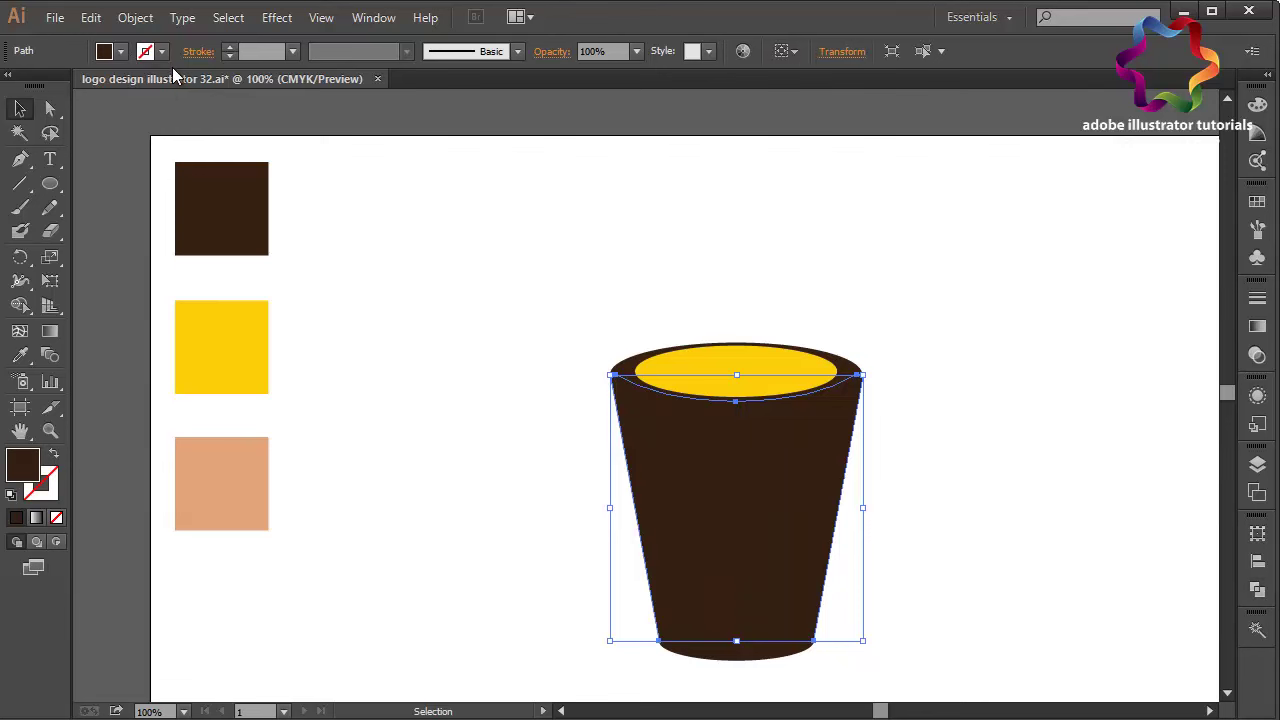
pyautogui.click(91, 17)
# - Paste a copy of the united cup body in front and fill it tan D3AA63
pyautogui.click(122, 114)
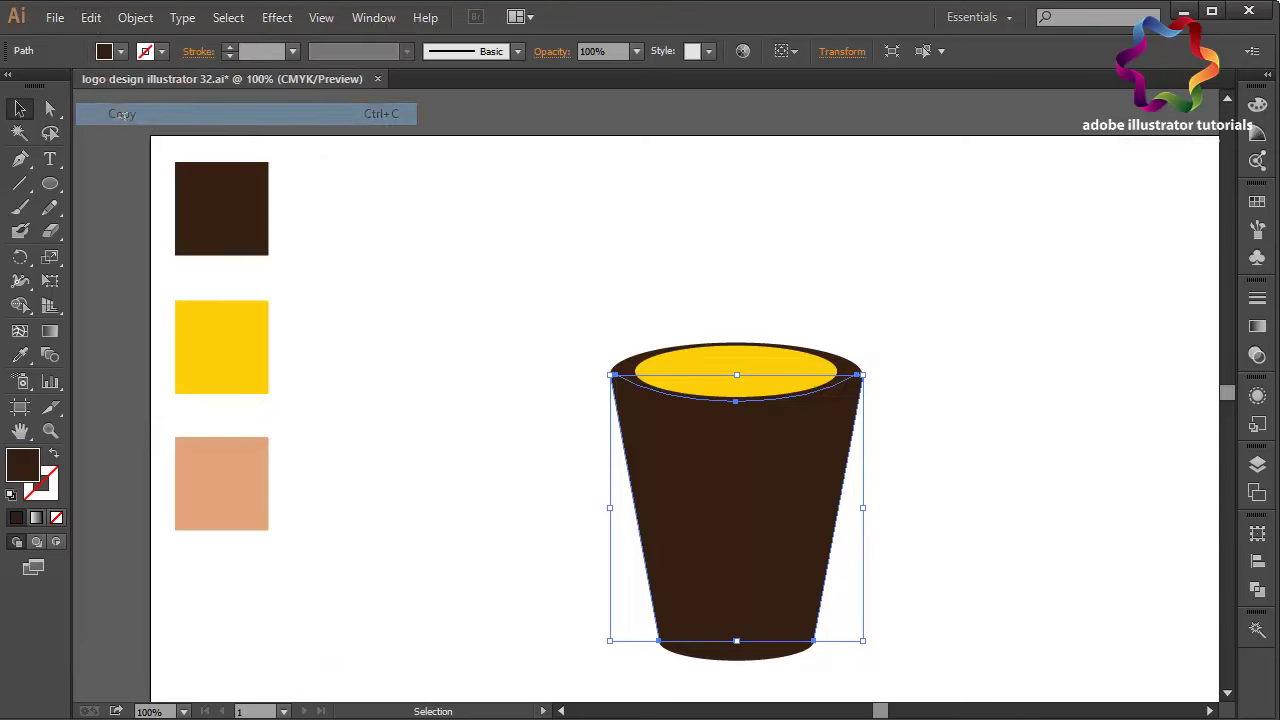
pyautogui.click(91, 17)
pyautogui.click(160, 164)
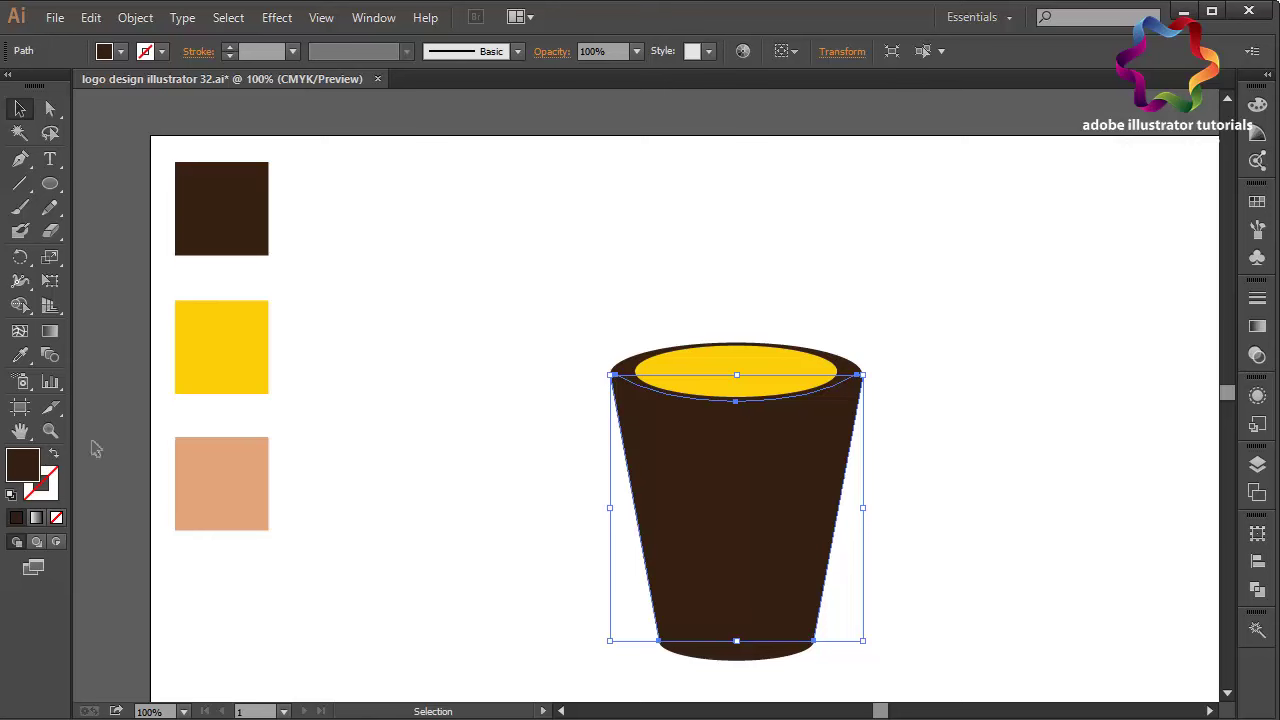
pyautogui.doubleClick(14, 474)
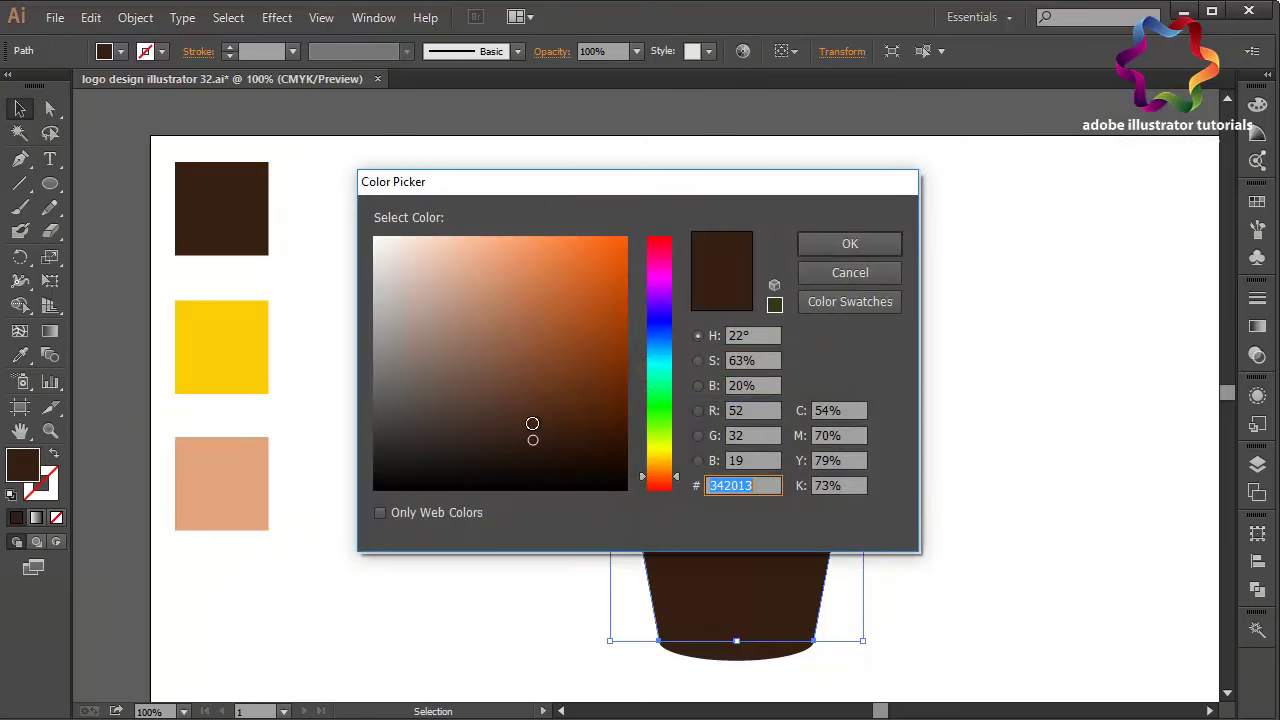
pyautogui.moveTo(524, 317)
pyautogui.mouseDown()
pyautogui.moveTo(498, 275)
pyautogui.moveTo(509, 279)
pyautogui.mouseUp()
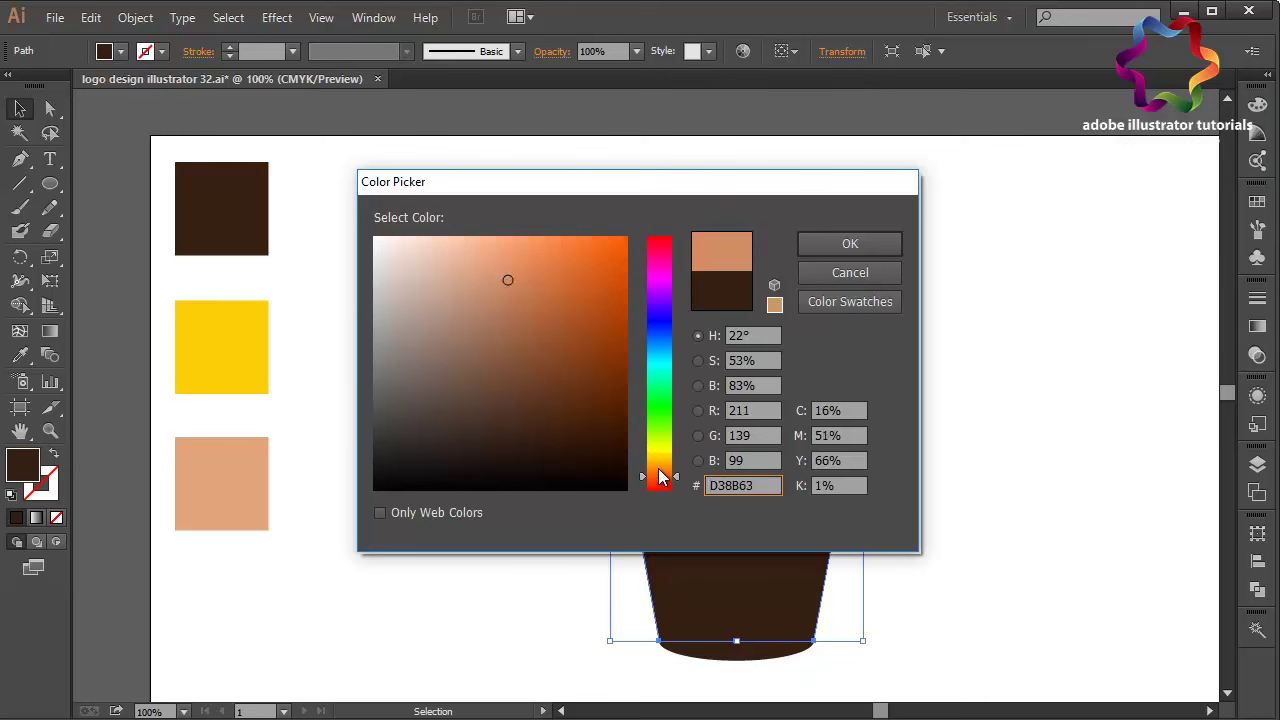
pyautogui.moveTo(659, 471); pyautogui.dragTo(659, 465)
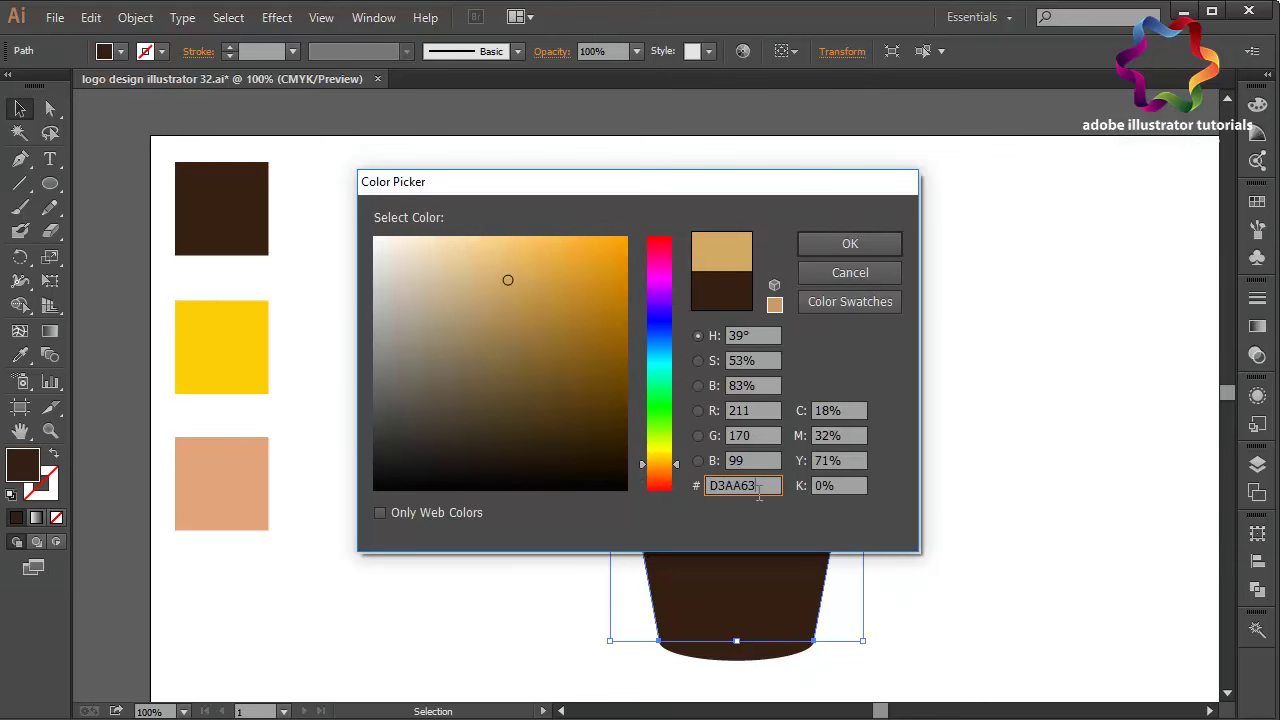
pyautogui.doubleClick(716, 498)
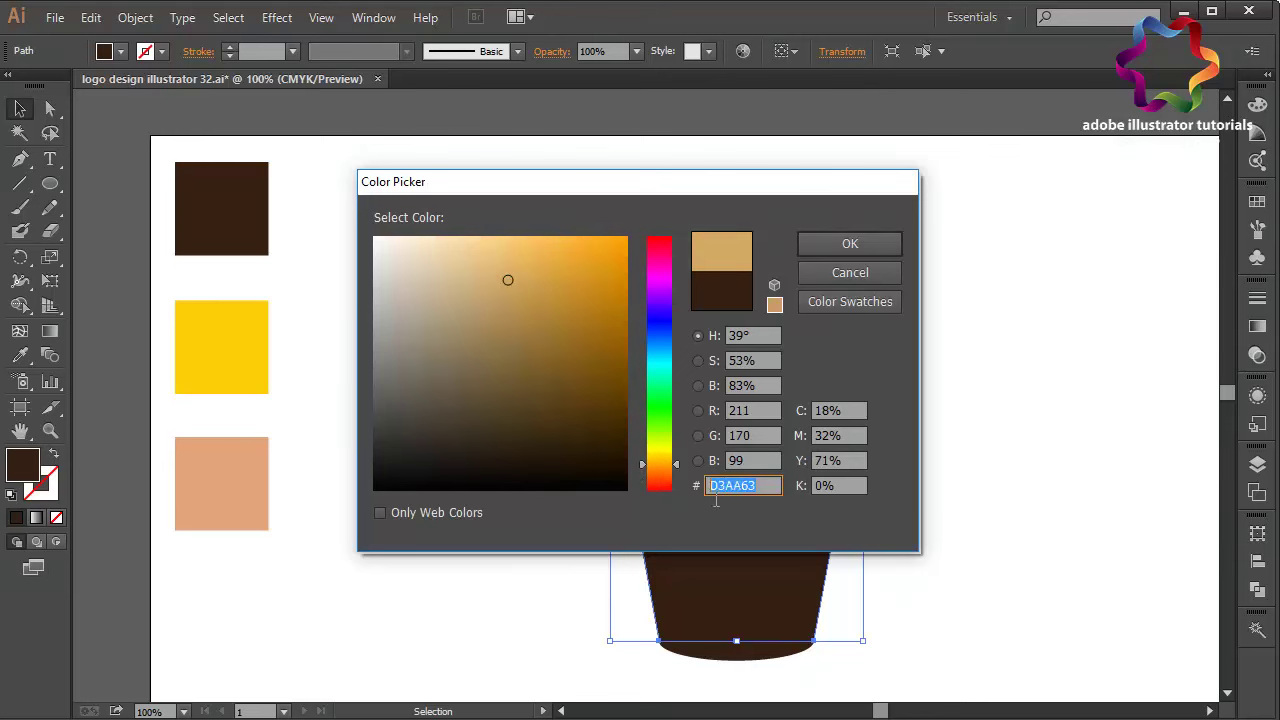
pyautogui.click(838, 245)
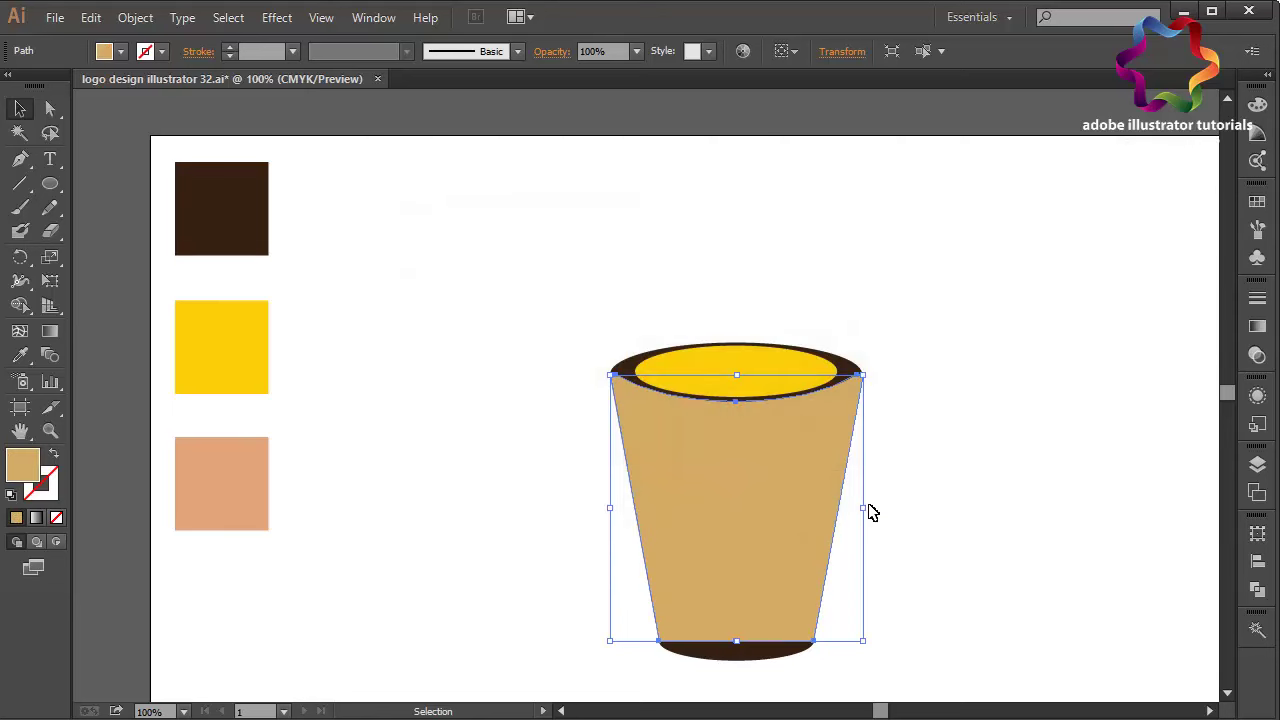
# - Shrink the tan copy from both sides so a dark brown border shows
pyautogui.moveTo(866, 510); pyautogui.dragTo(850, 512)
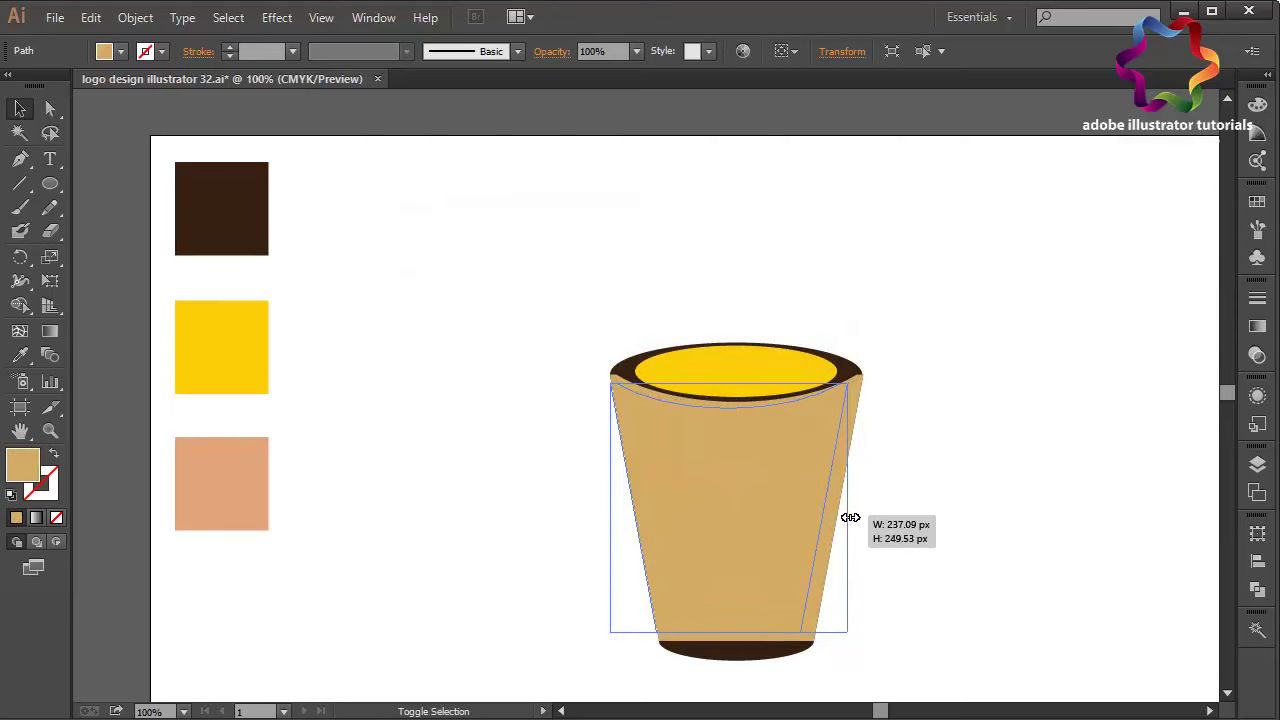
pyautogui.moveTo(612, 513); pyautogui.dragTo(623, 515)
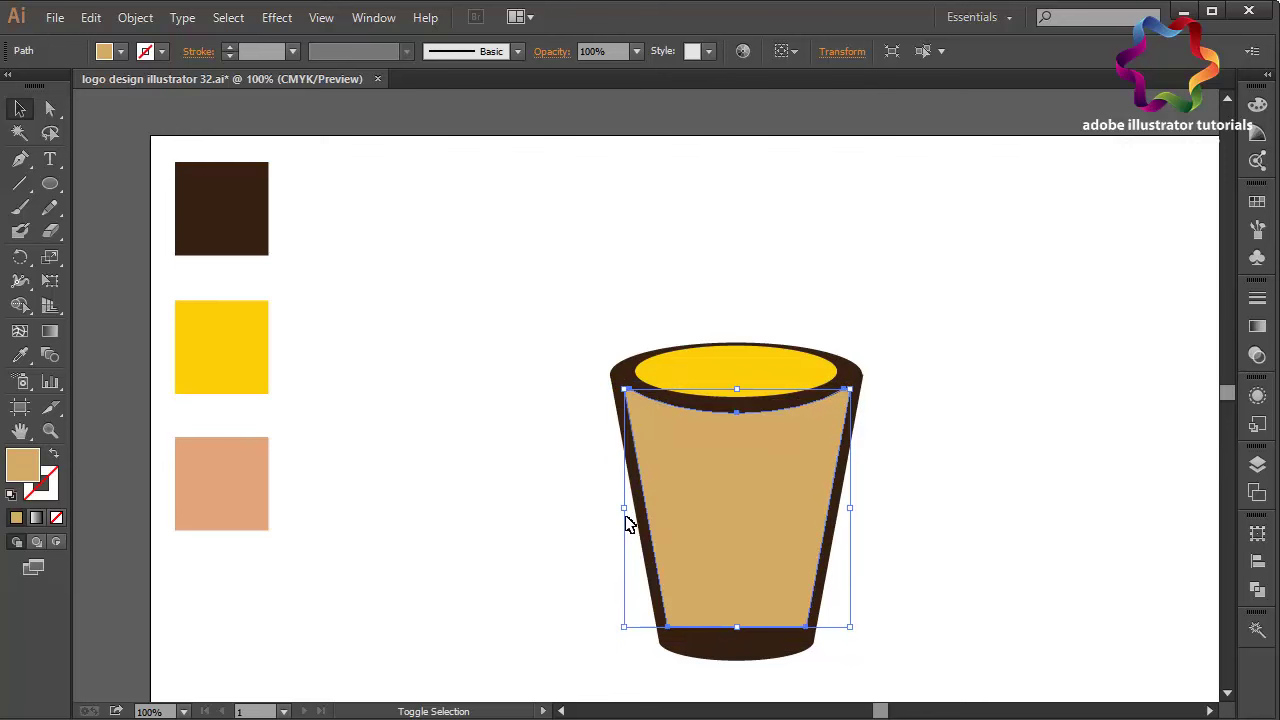
pyautogui.moveTo(625, 512); pyautogui.dragTo(626, 512)
# - Duplicate the cup's dark bottom ellipse in front and nudge the copy up about 15 px
pyautogui.click(918, 557)
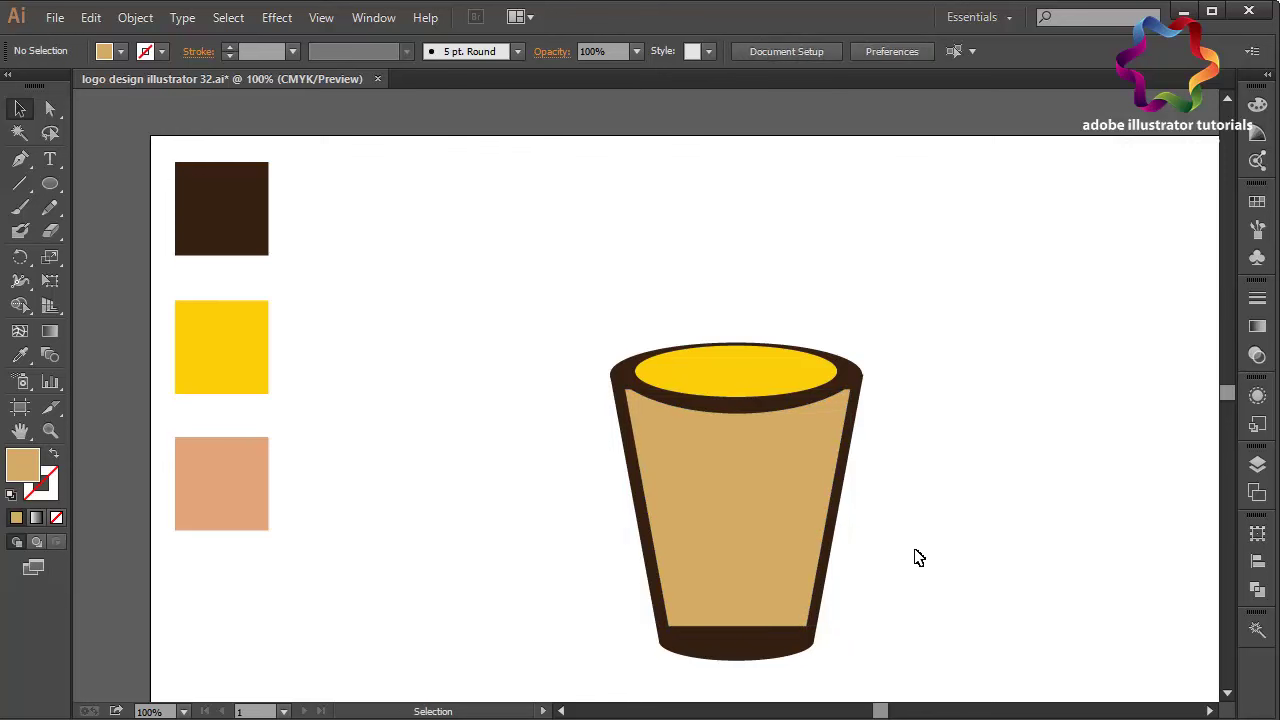
pyautogui.click(780, 554)
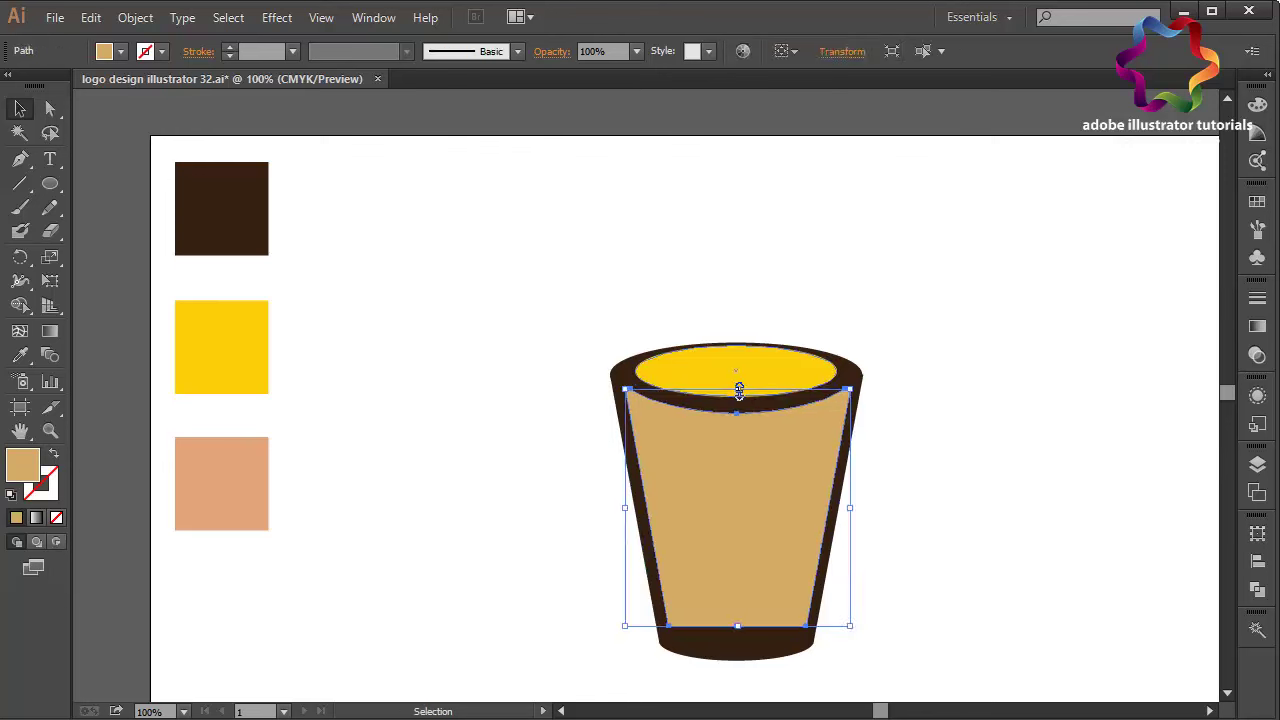
pyautogui.click(388, 447)
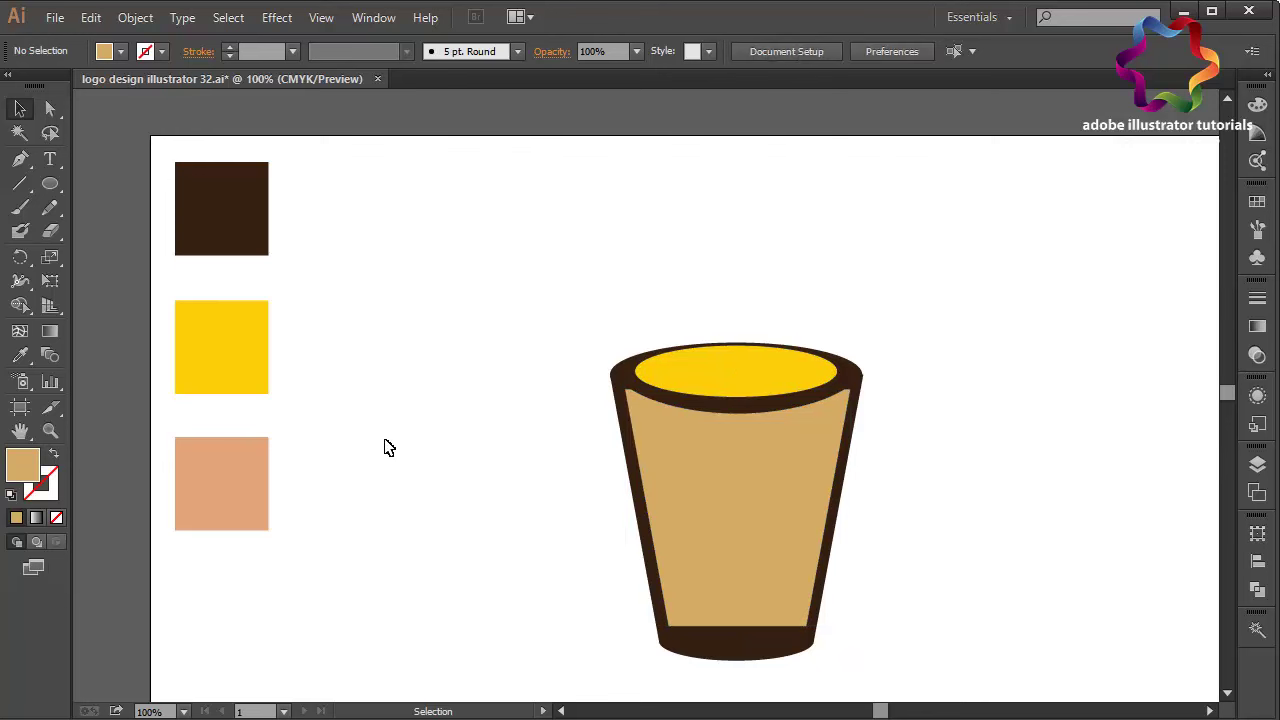
pyautogui.click(714, 655)
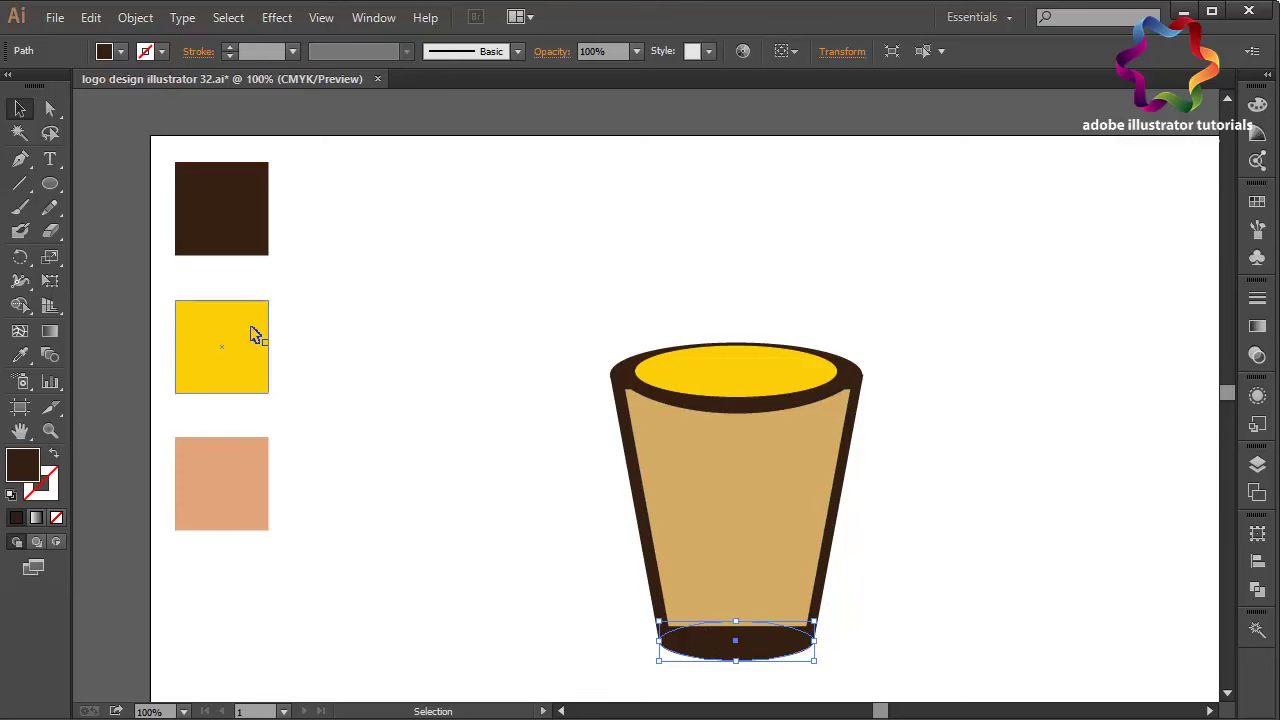
pyautogui.click(90, 18)
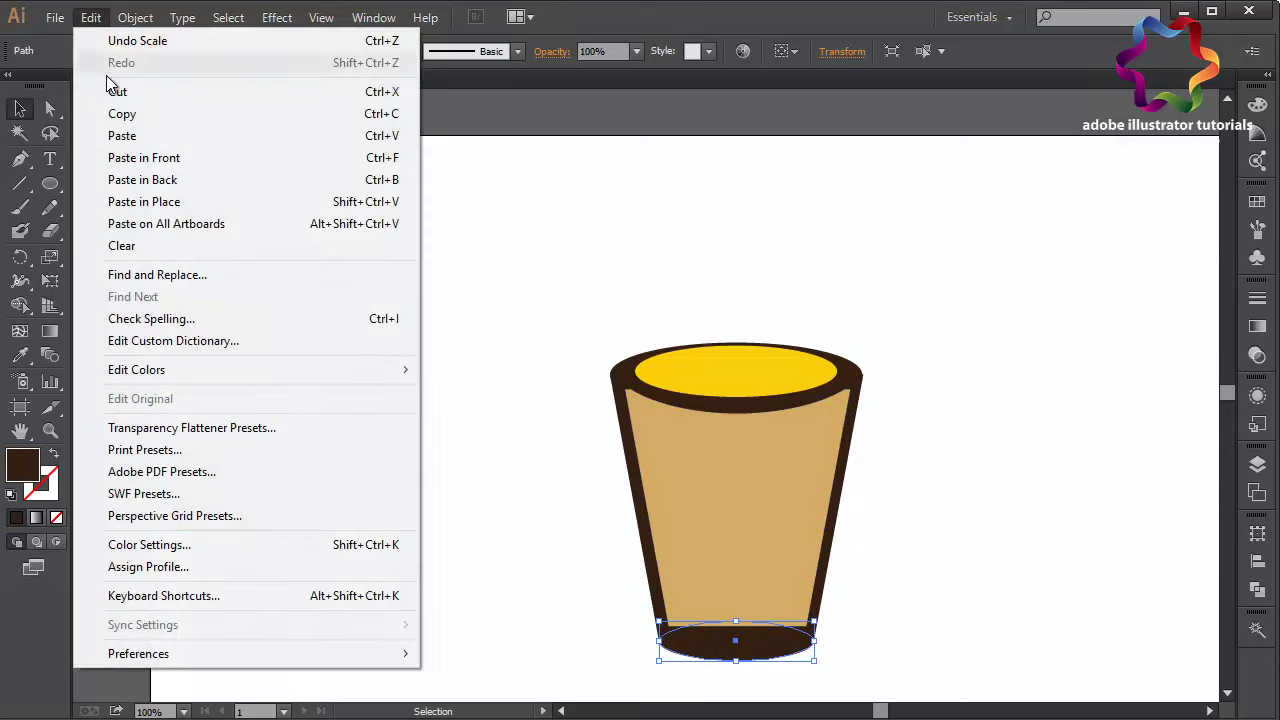
pyautogui.click(131, 115)
pyautogui.click(90, 18)
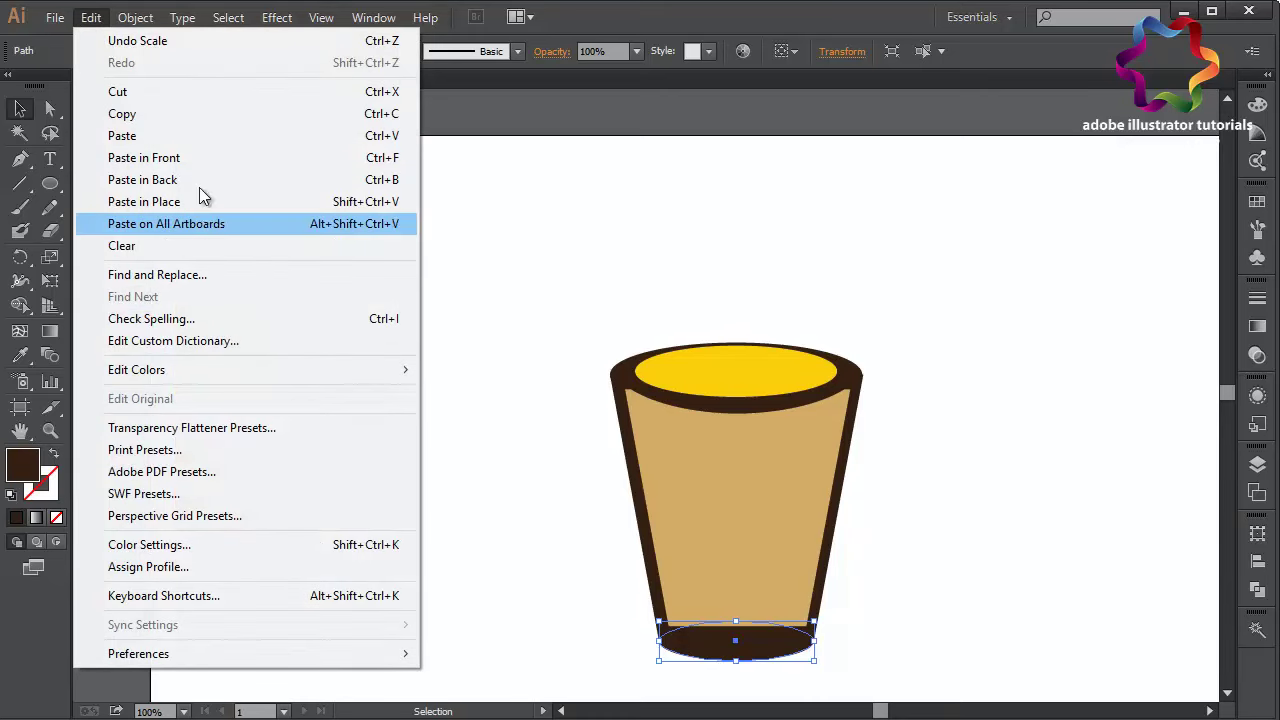
pyautogui.click(190, 157)
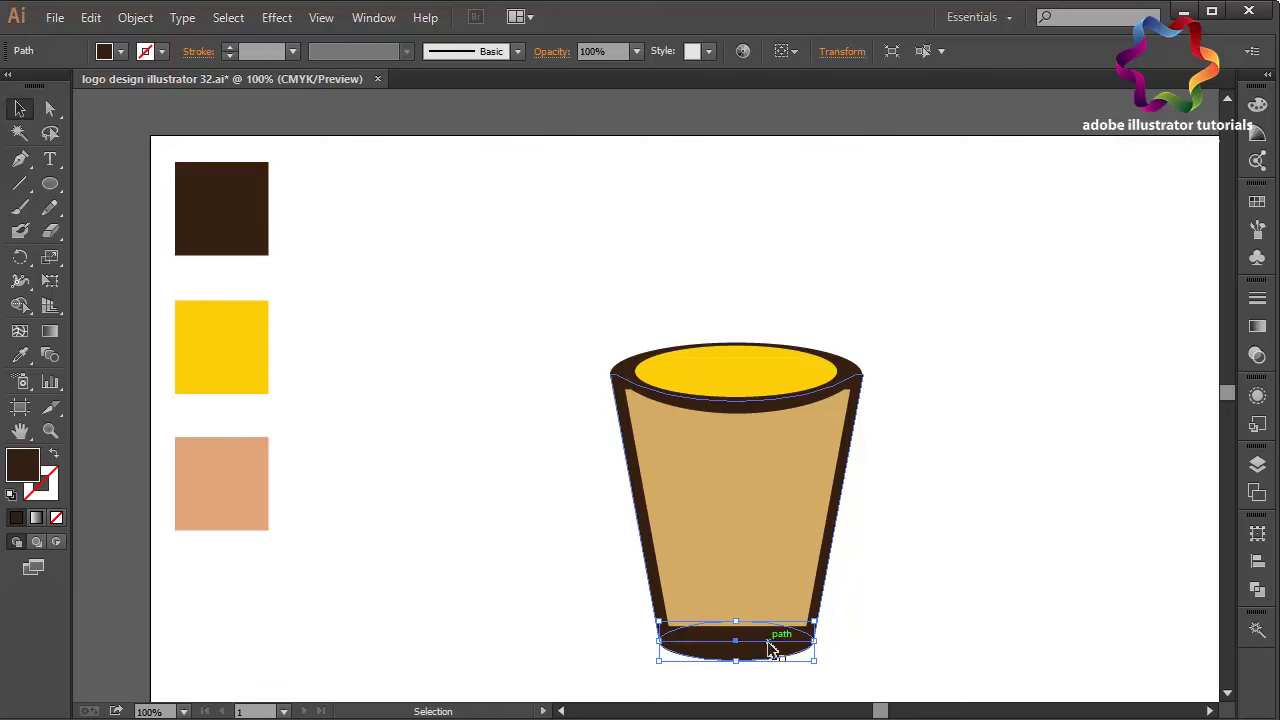
pyautogui.moveTo(747, 652); pyautogui.dragTo(808, 632)
# - Copy the tan cup body's fill hex code D2AA63 from the Color Picker
pyautogui.click(754, 576)
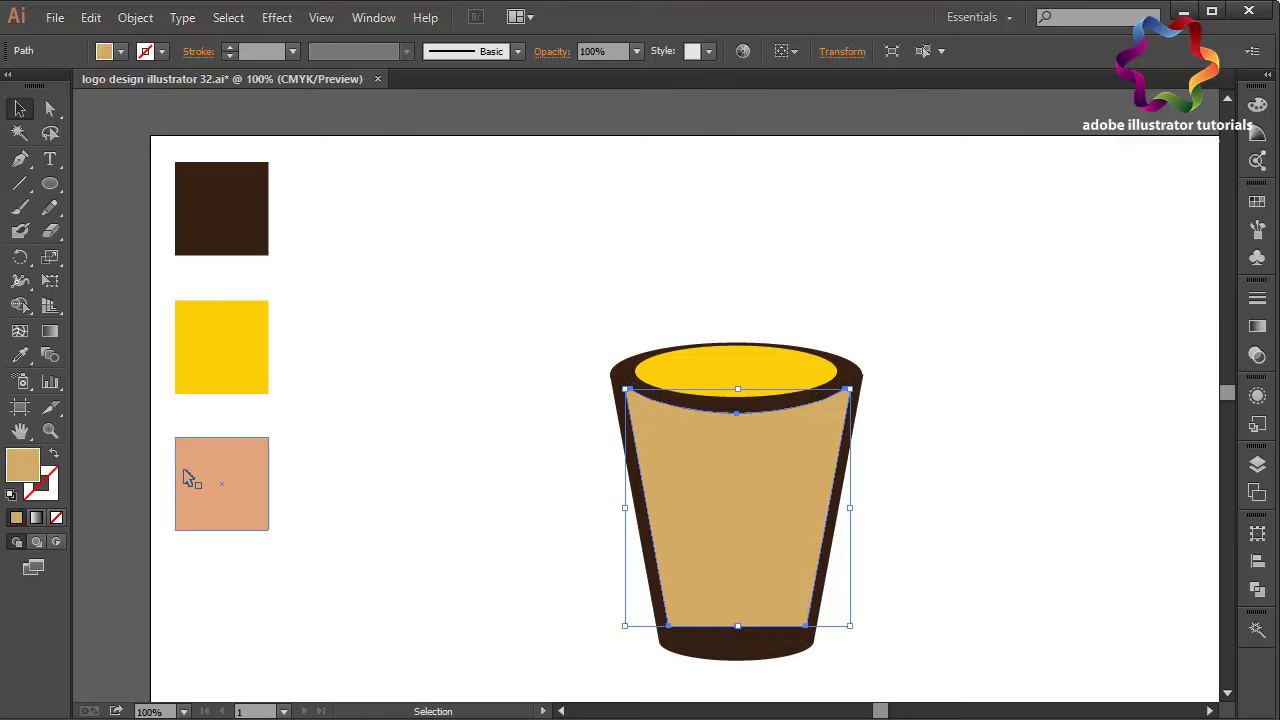
pyautogui.doubleClick(18, 473)
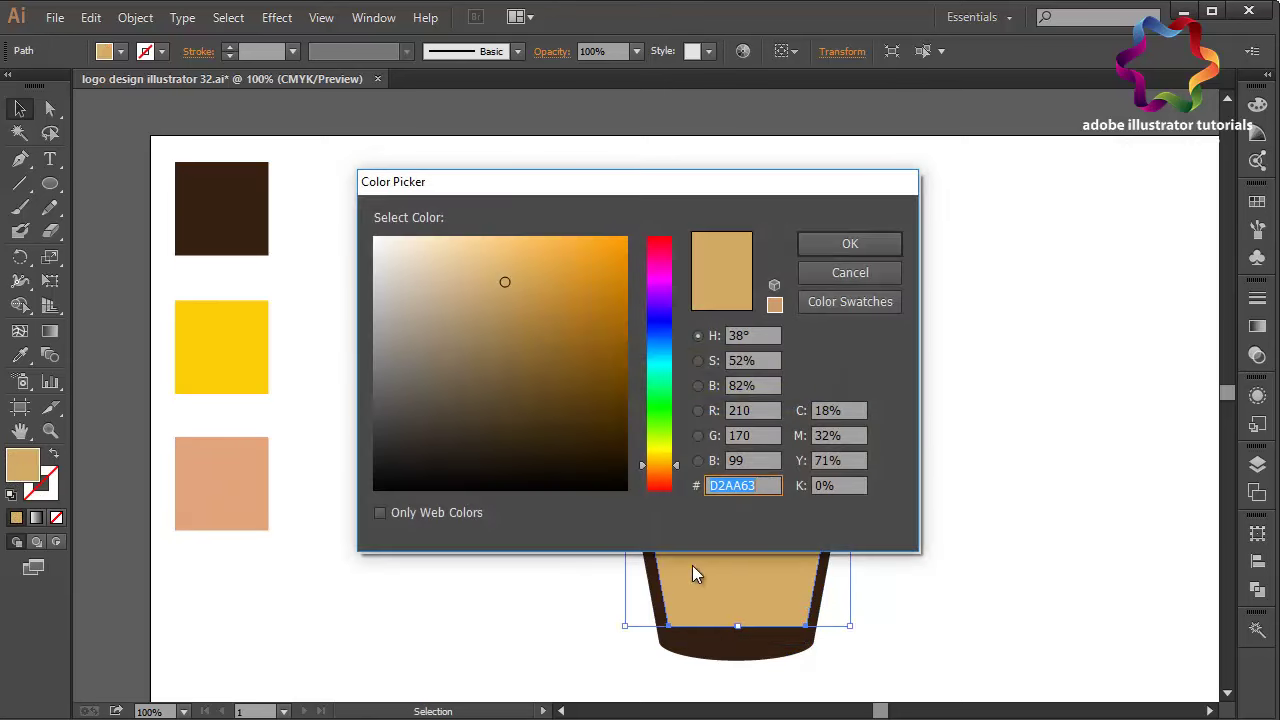
pyautogui.rightClick(740, 493)
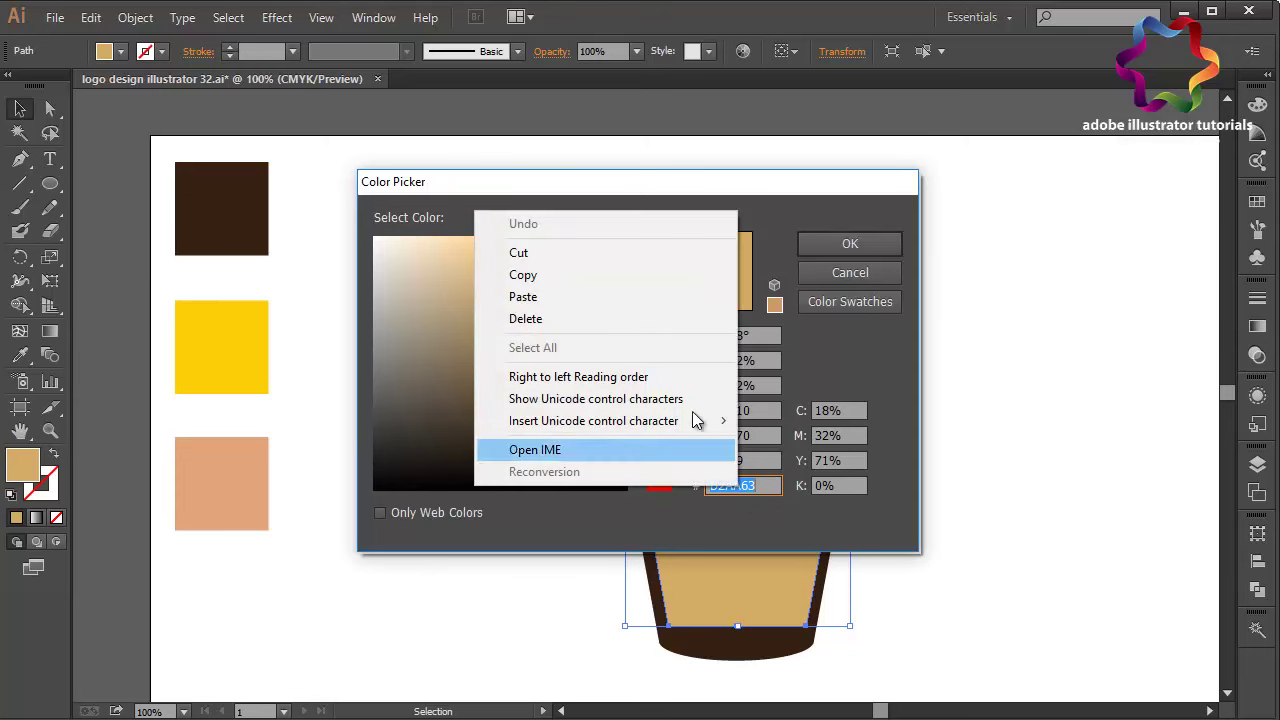
pyautogui.click(642, 290)
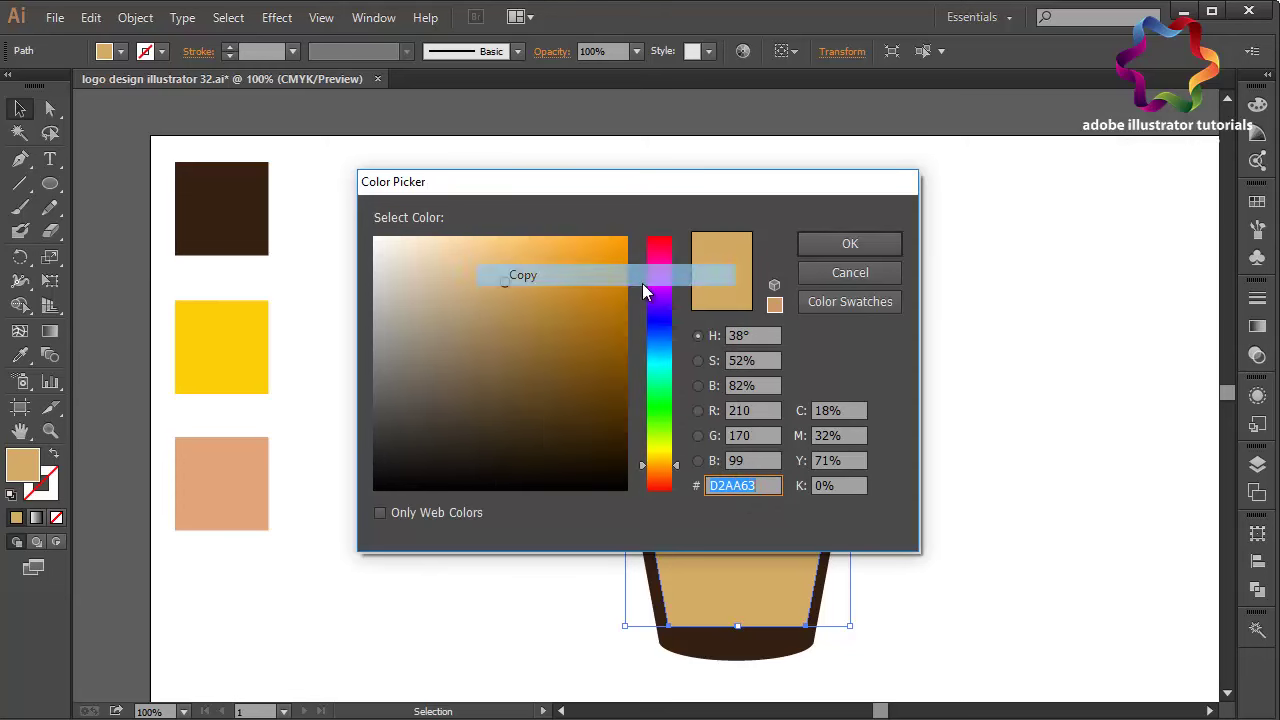
pyautogui.click(849, 244)
# - Fill the duplicated bottom ellipse with the pasted tan D2AA63
pyautogui.click(750, 641)
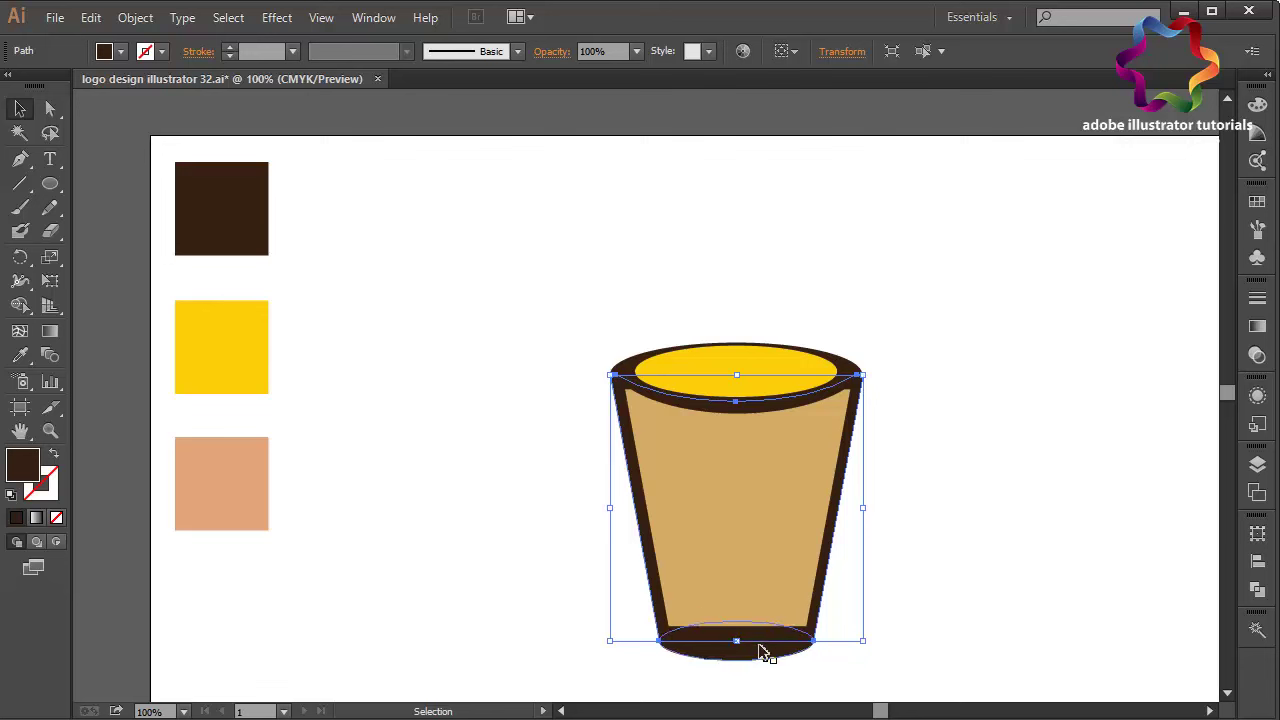
pyautogui.click(757, 651)
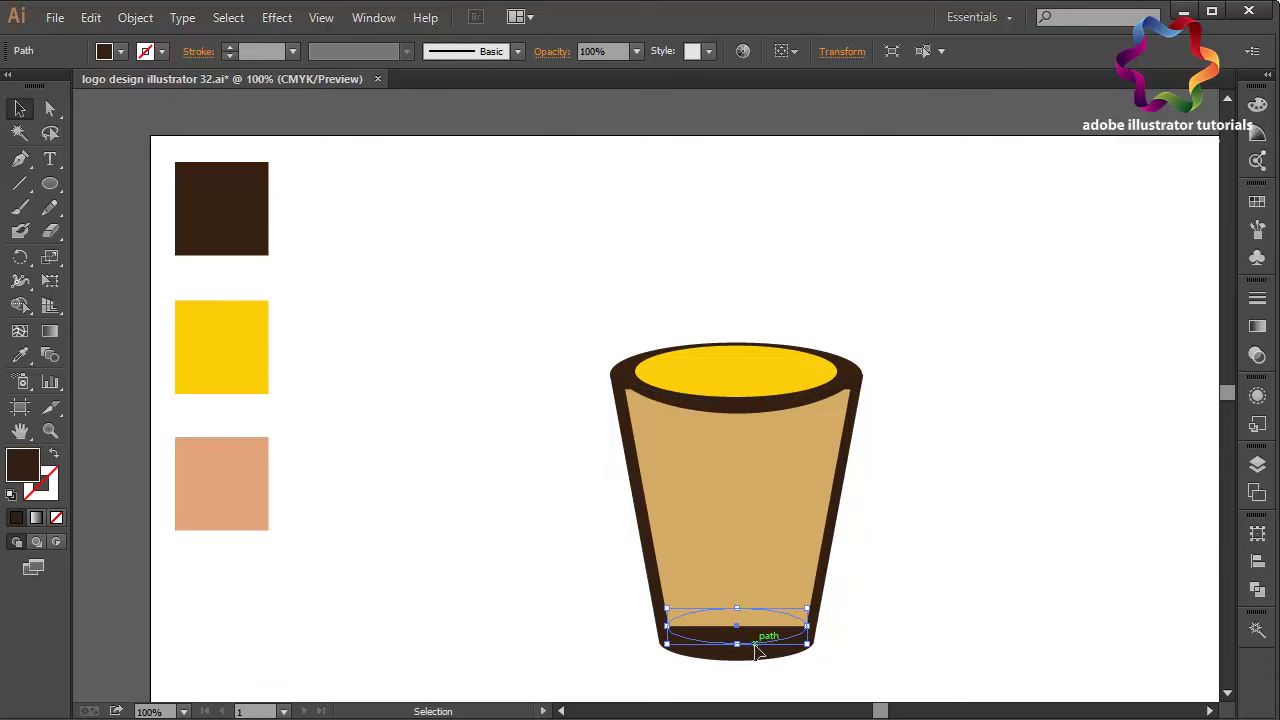
pyautogui.doubleClick(33, 474)
pyautogui.rightClick(728, 490)
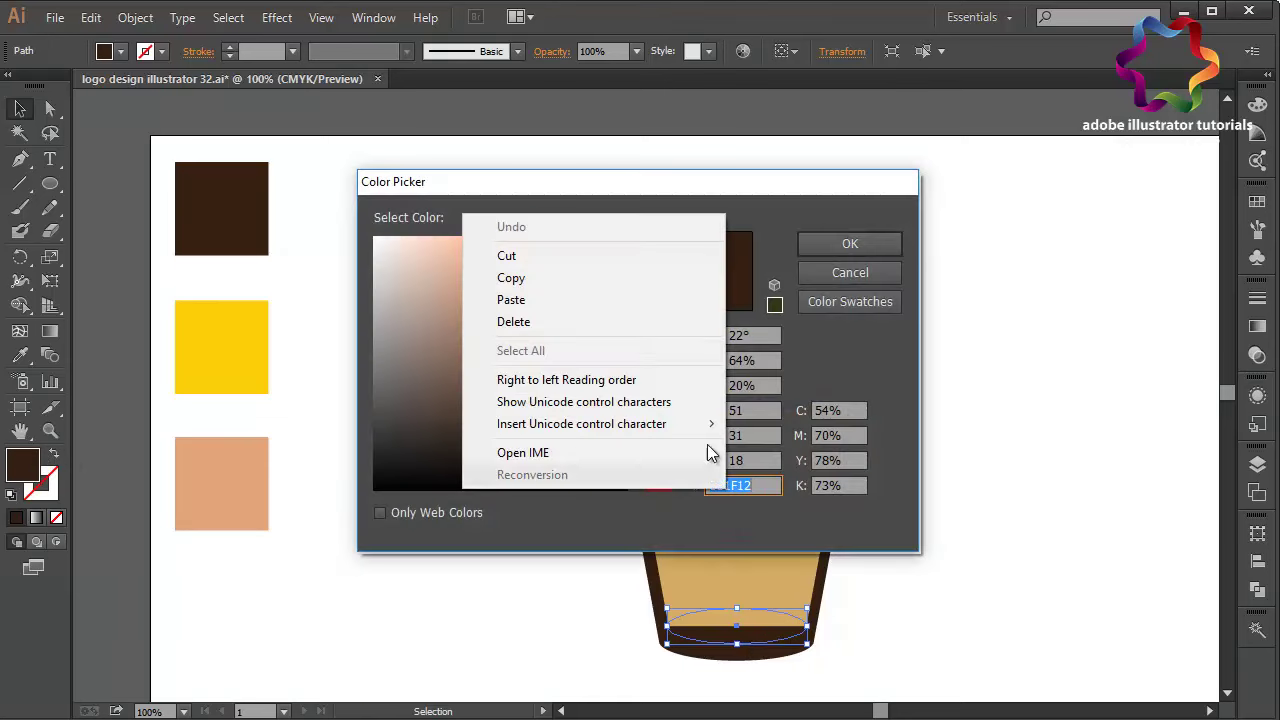
pyautogui.click(628, 306)
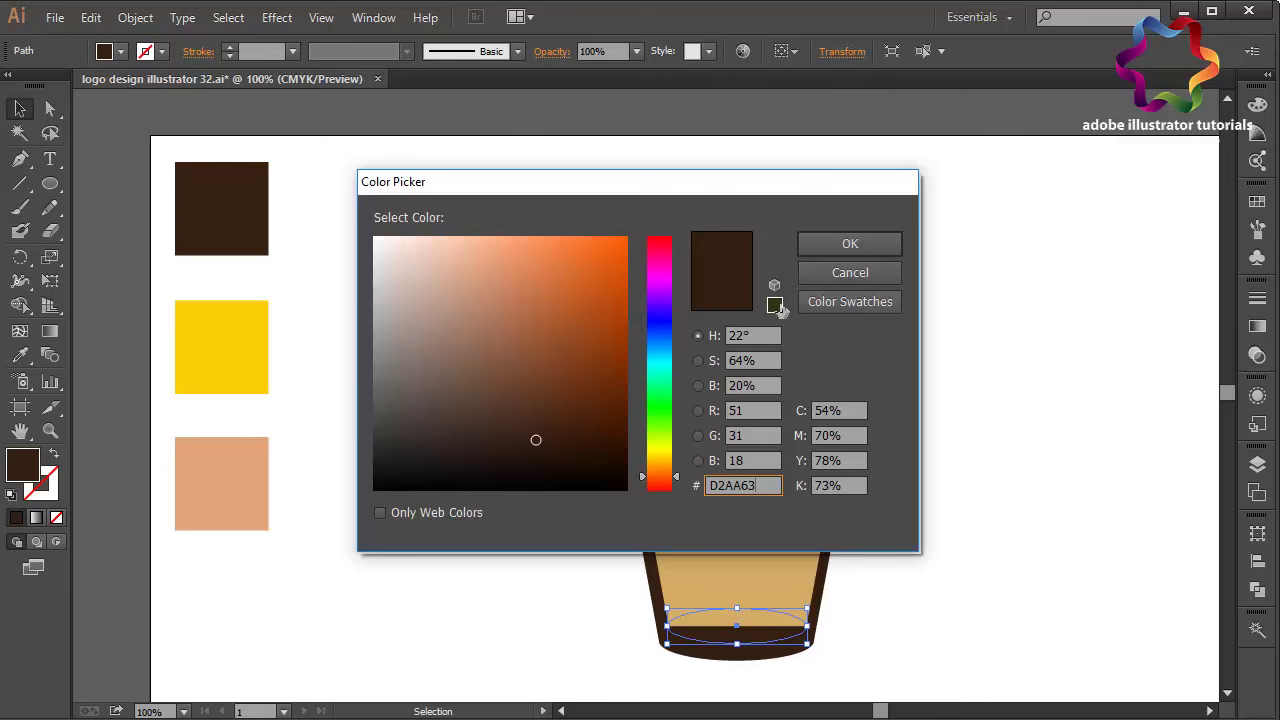
pyautogui.click(843, 246)
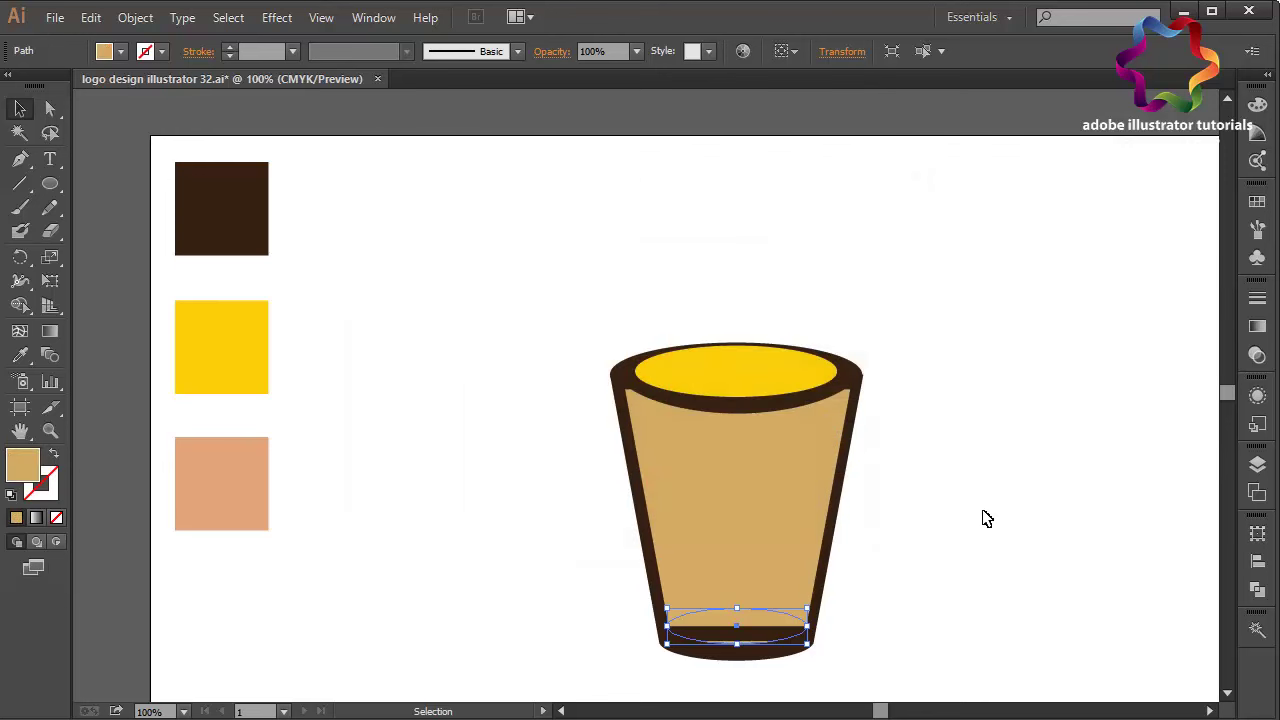
# - Zoom in on the cup's bottom and delete the old tan bottom ellipse
pyautogui.click(771, 642)
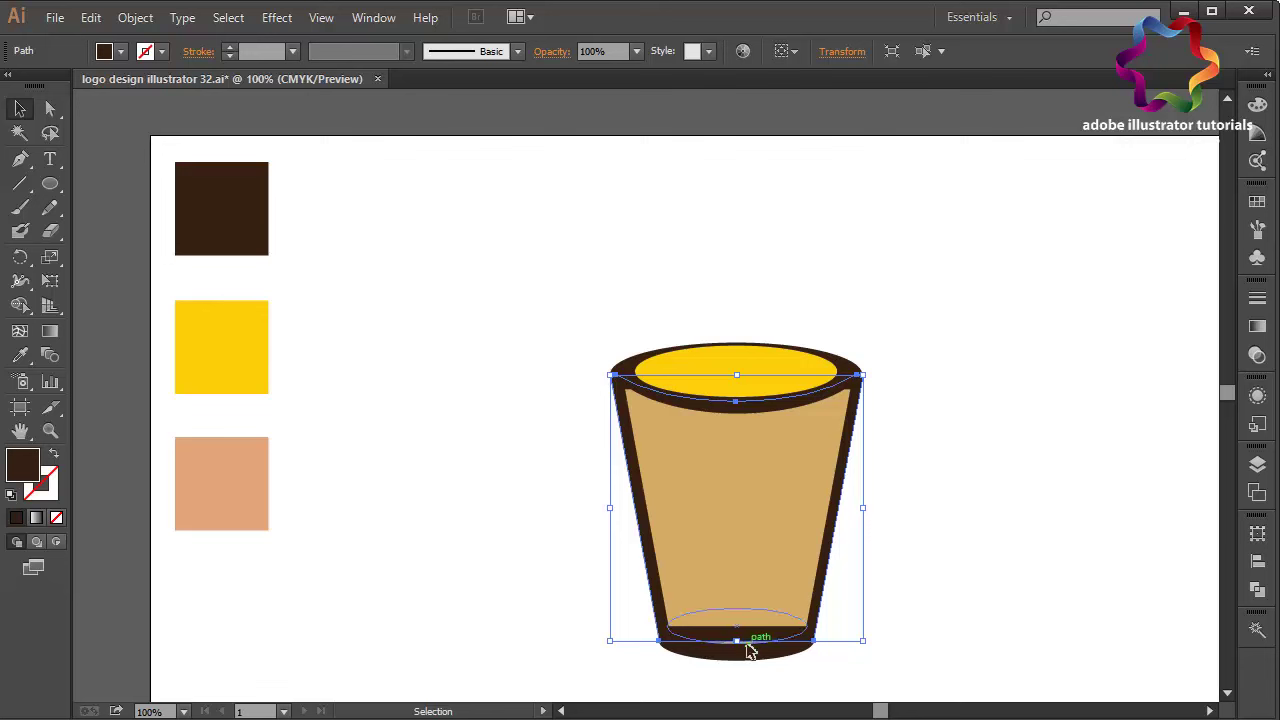
pyautogui.moveTo(750, 651); pyautogui.dragTo(738, 656)
pyautogui.hotkey('ctrl', '+')
pyautogui.hotkey('ctrl', '+')
pyautogui.hotkey('ctrl', '+')
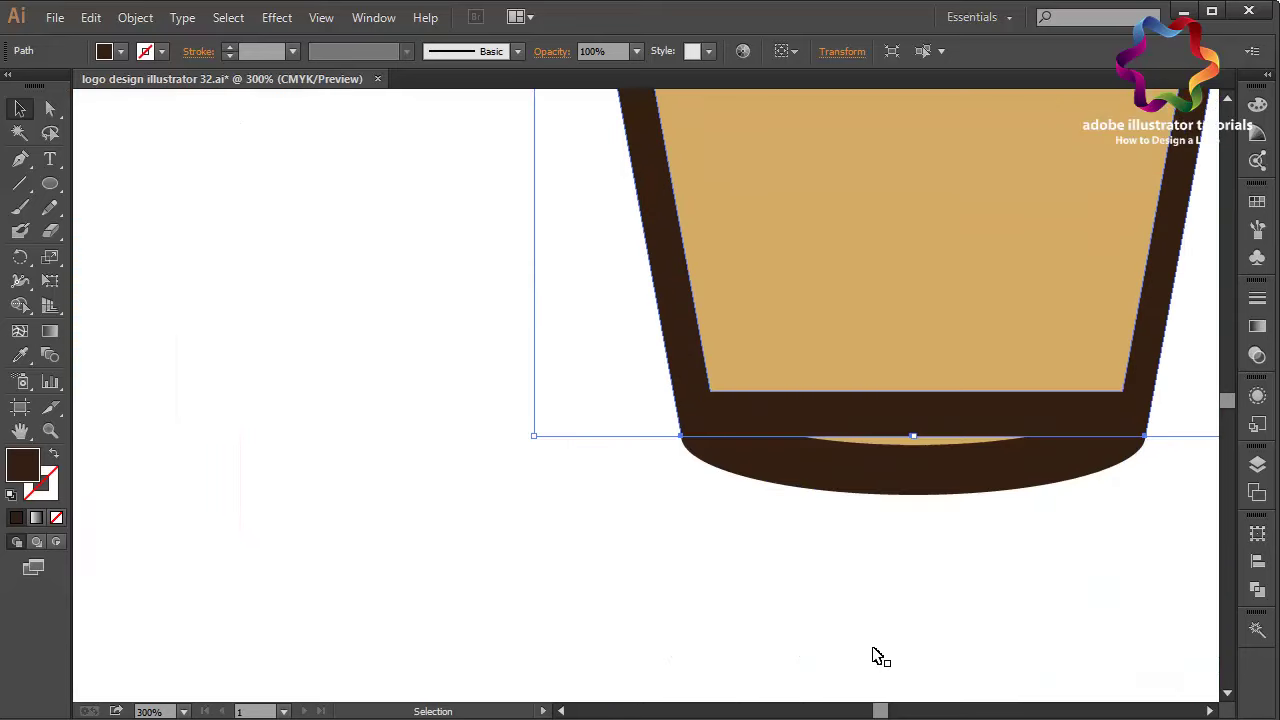
pyautogui.scroll(-3, 880, 657)
pyautogui.scroll(5, 880, 657)
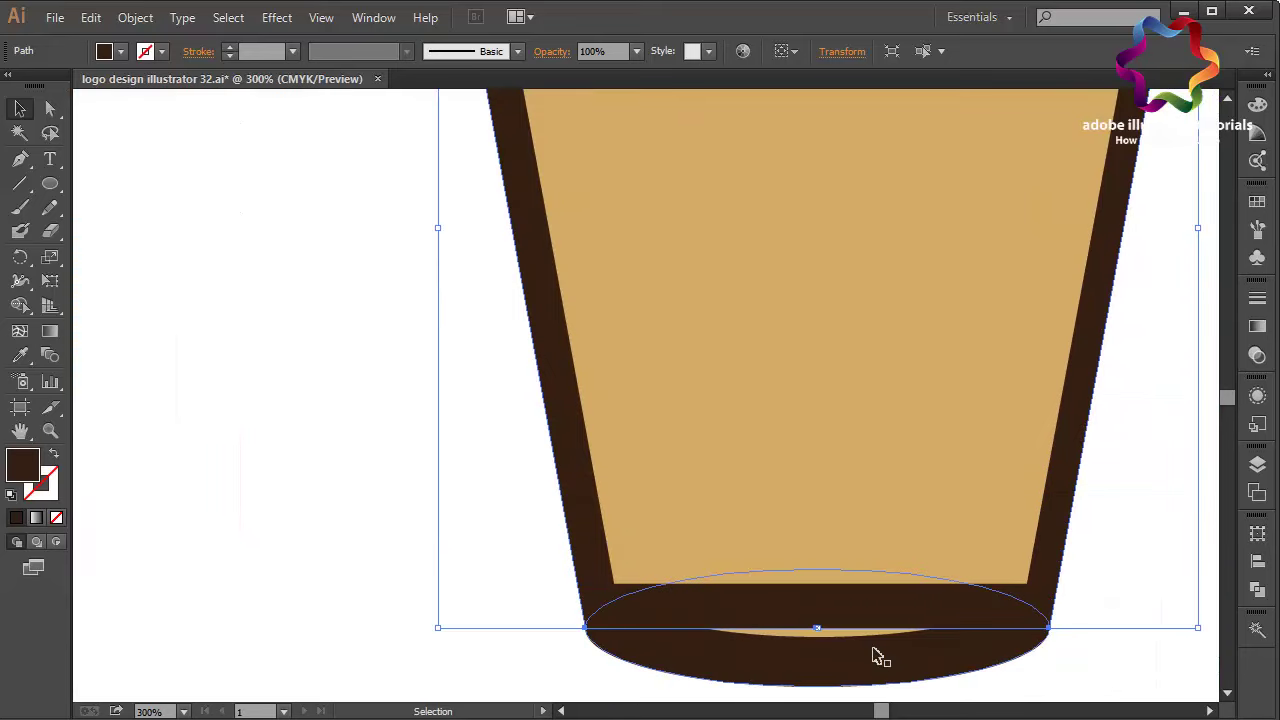
pyautogui.click(796, 640)
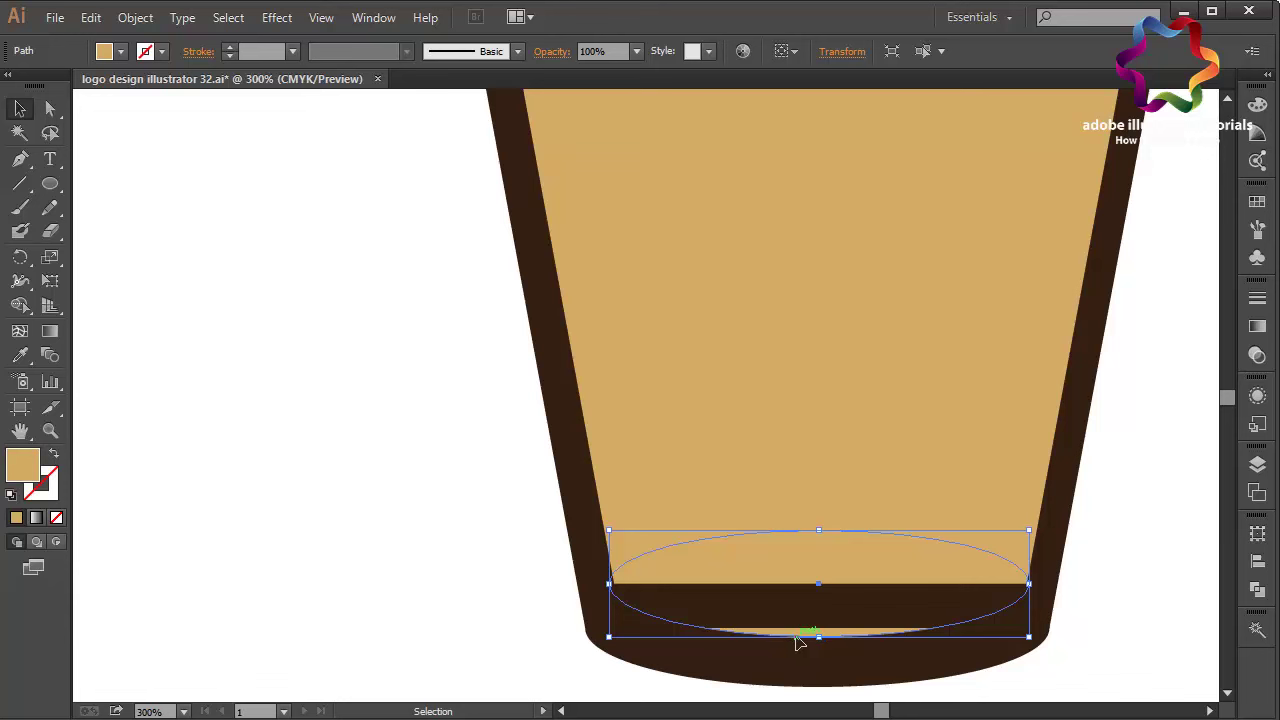
pyautogui.press('Delete')
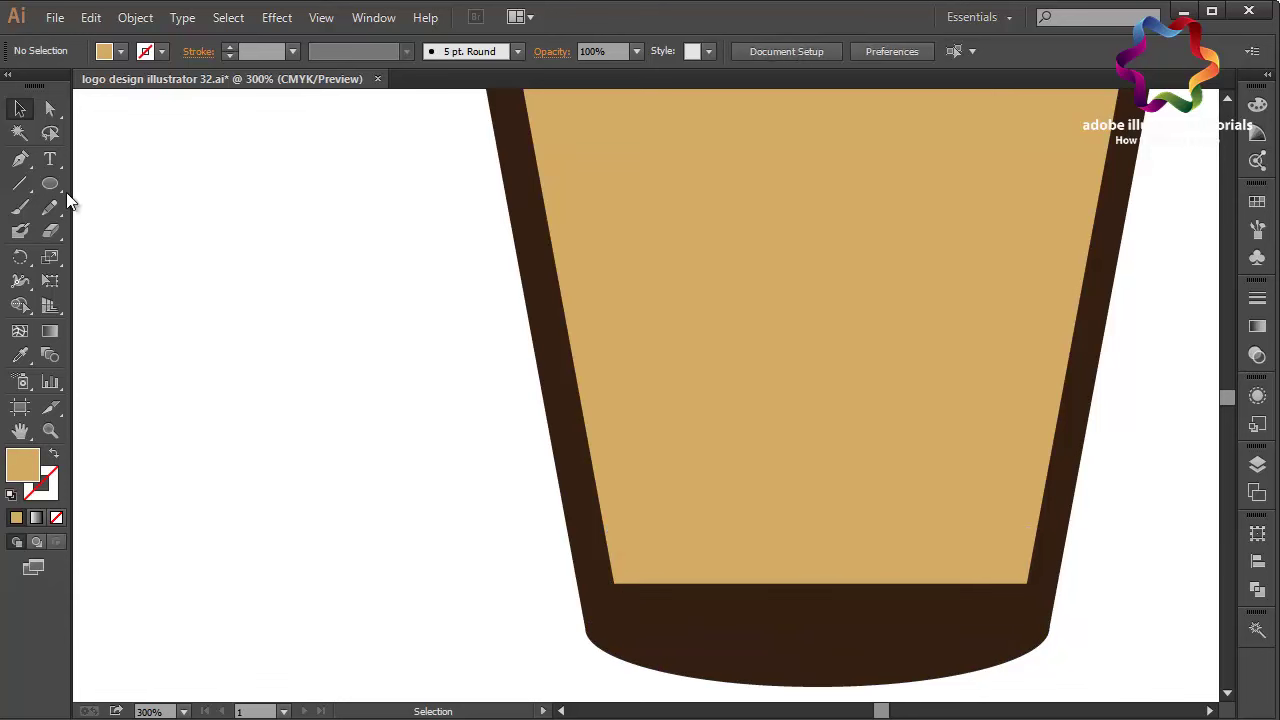
# - Draw a new ellipse across the cup's inner bottom
pyautogui.click(58, 186)
pyautogui.moveTo(591, 545); pyautogui.dragTo(1027, 630)
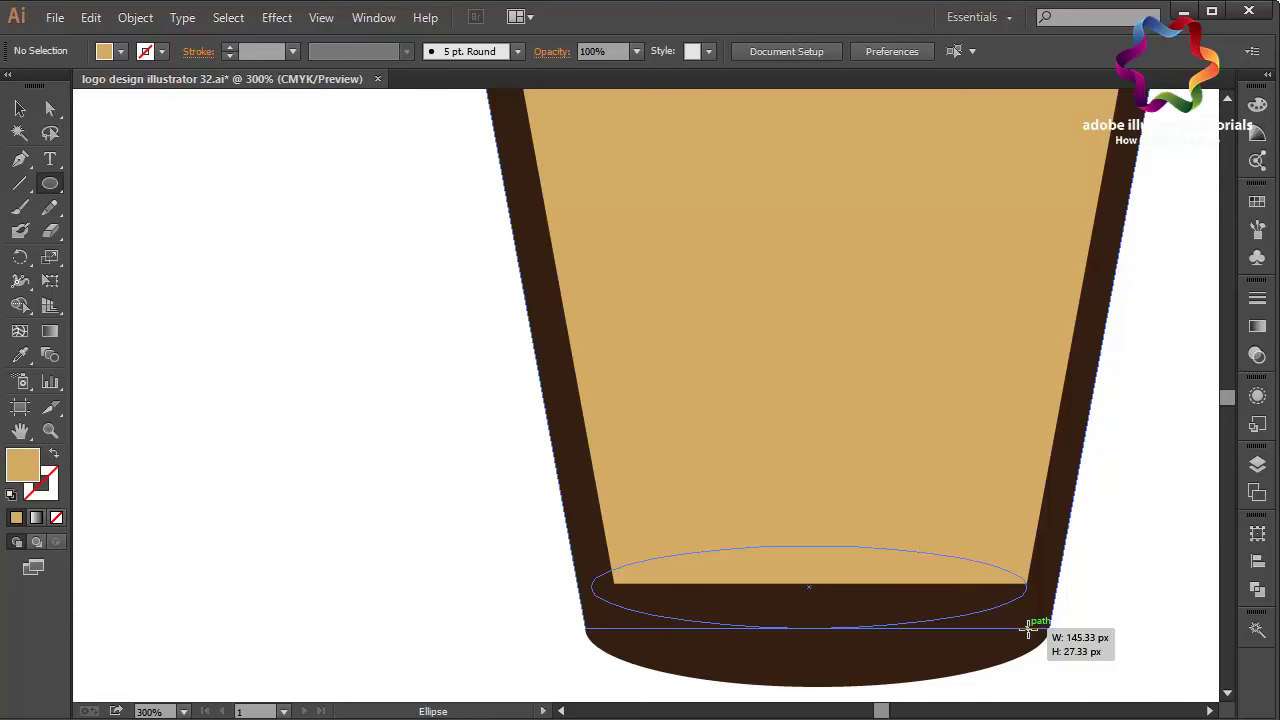
pyautogui.moveTo(1028, 630); pyautogui.dragTo(1028, 630)
pyautogui.click(20, 109)
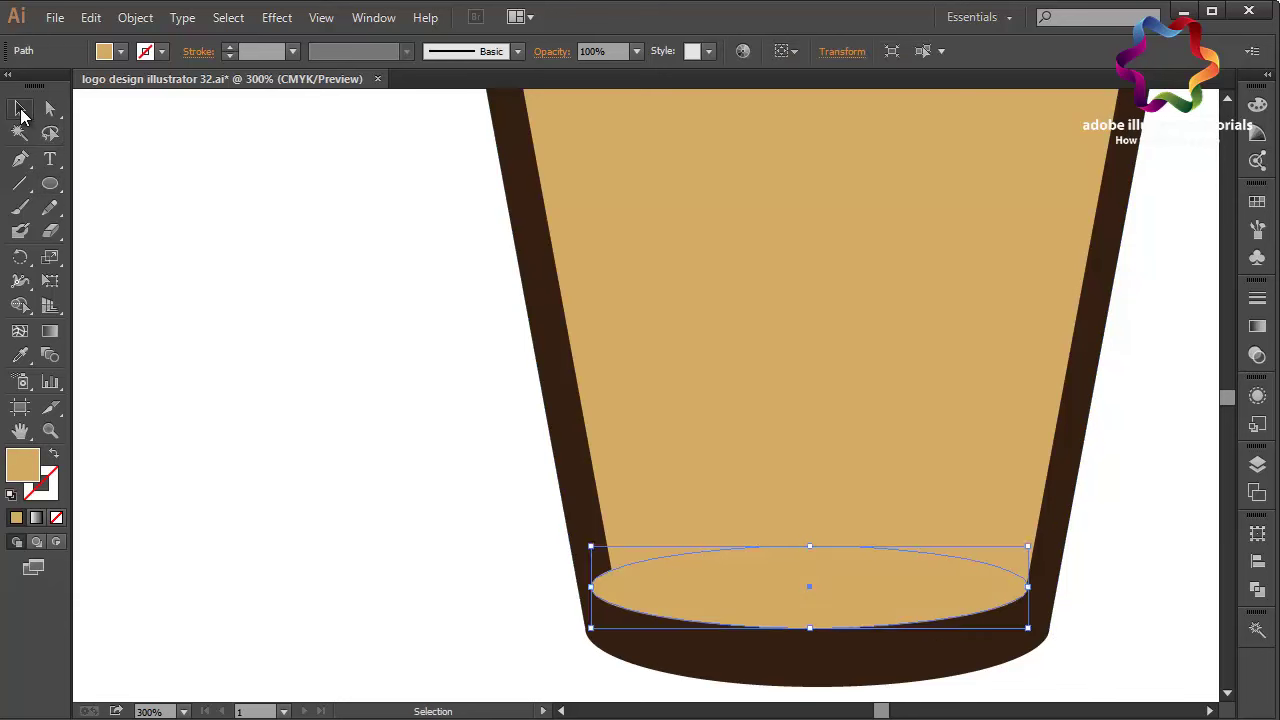
pyautogui.click(226, 288)
pyautogui.click(786, 609)
# - Narrow the new ellipse from both sides to about 136.84 × 25.68 px, fitting between the walls
pyautogui.moveTo(591, 587); pyautogui.dragTo(616, 592)
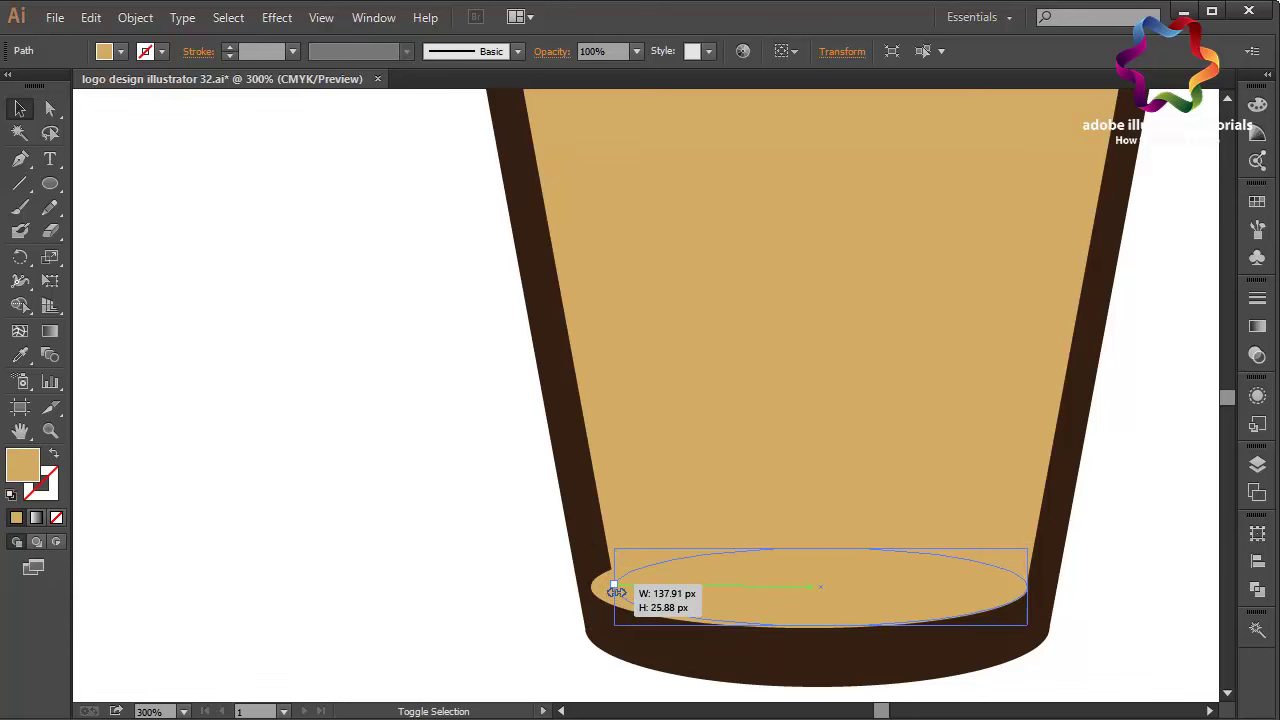
pyautogui.click(278, 610)
pyautogui.click(843, 606)
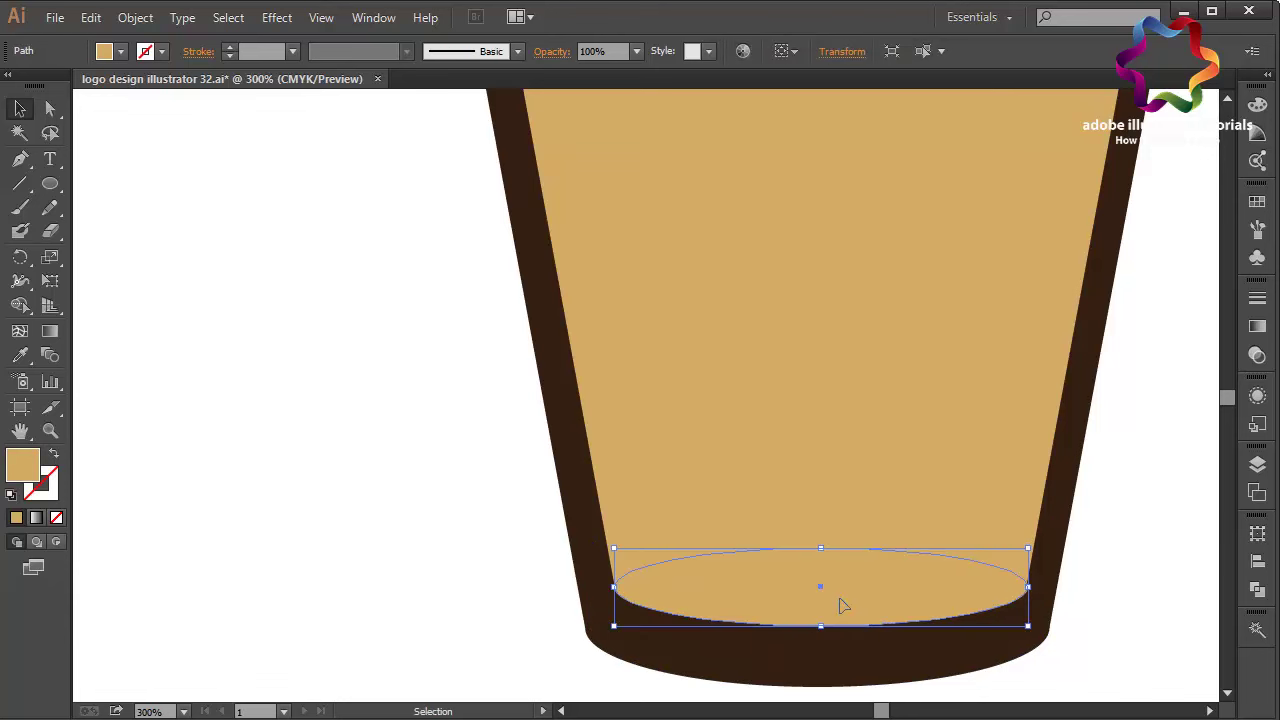
pyautogui.click(452, 527)
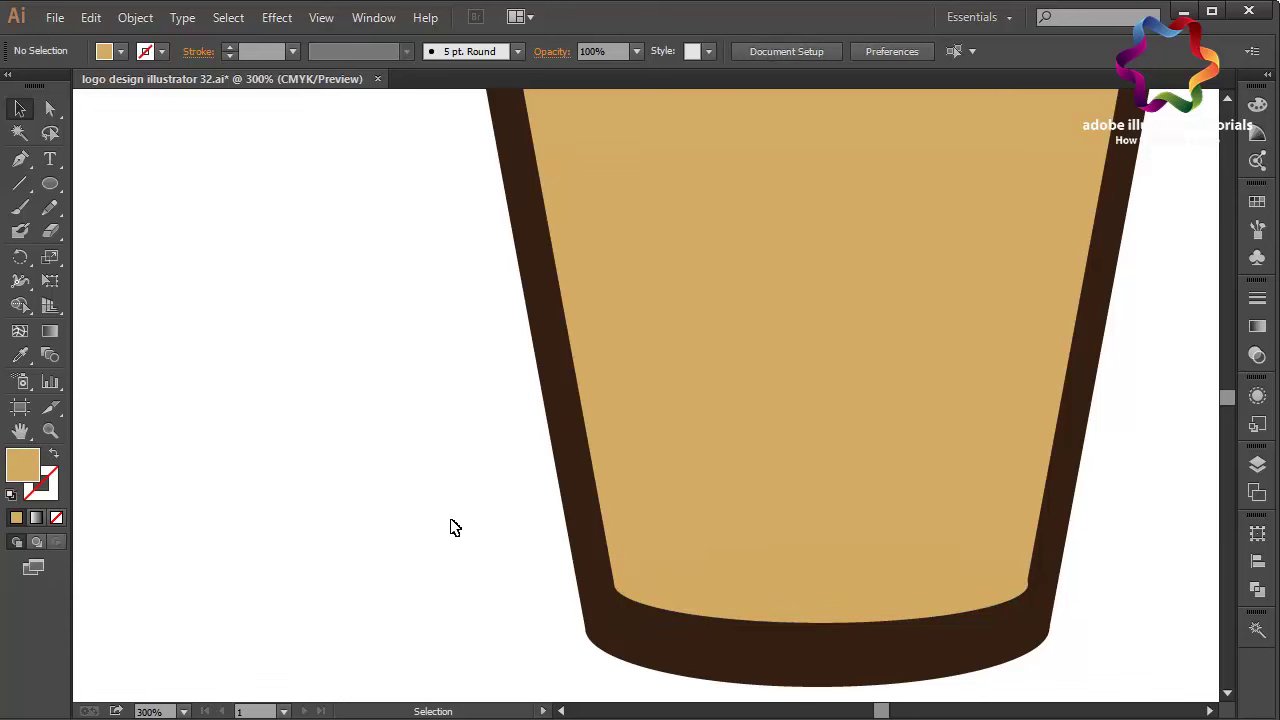
pyautogui.click(826, 621)
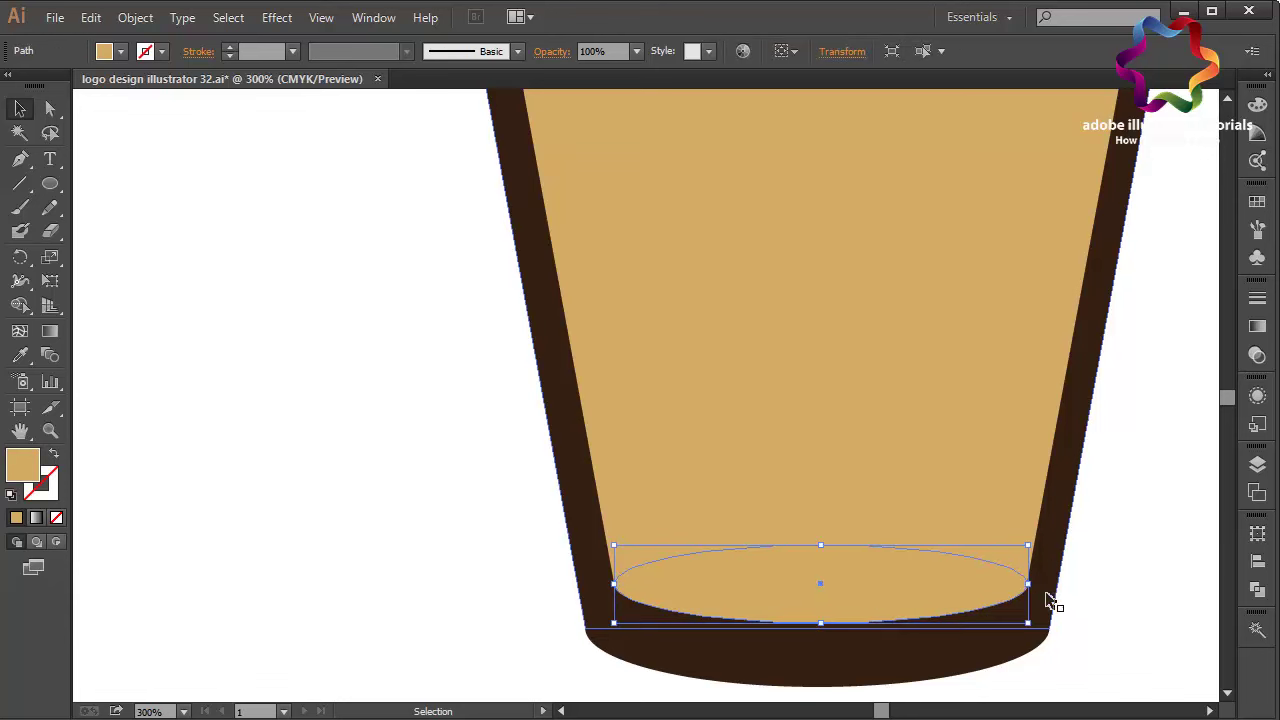
pyautogui.moveTo(1018, 585); pyautogui.dragTo(1032, 594)
pyautogui.click(1080, 600)
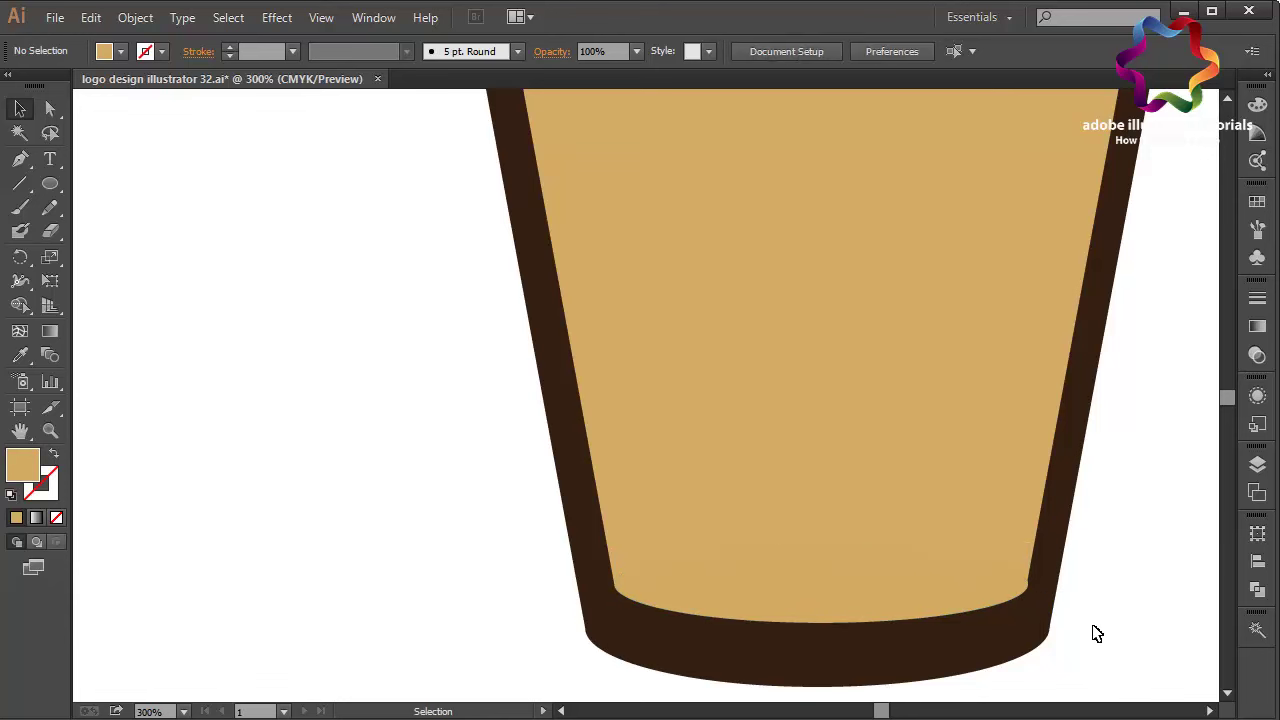
pyautogui.hotkey('ctrl', '-')
pyautogui.hotkey('ctrl', '-')
pyautogui.hotkey('ctrl', '-')
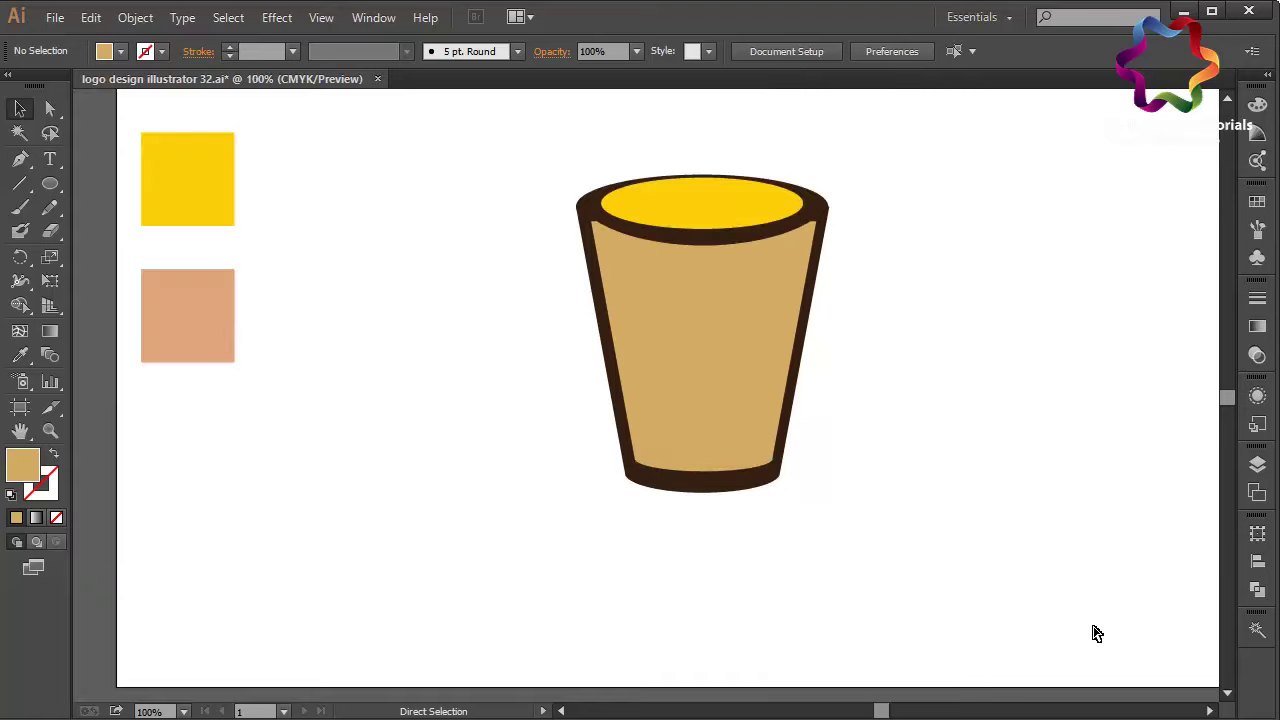
# - Draw an ellipse and position and widen it to span the cup's top edge
pyautogui.hotkey('ctrl', '+')
pyautogui.scroll(1, 1097, 633)
pyautogui.scroll(1, 1097, 633)
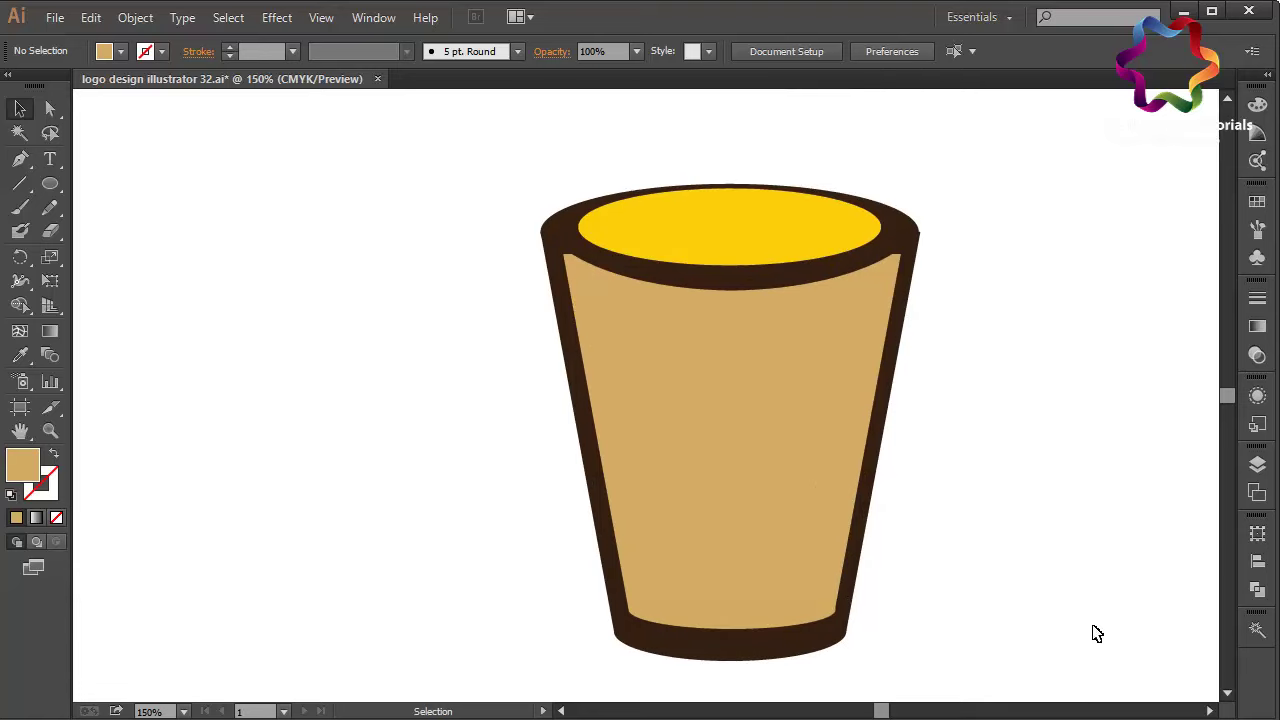
pyautogui.scroll(3, 1097, 633)
pyautogui.click(50, 184)
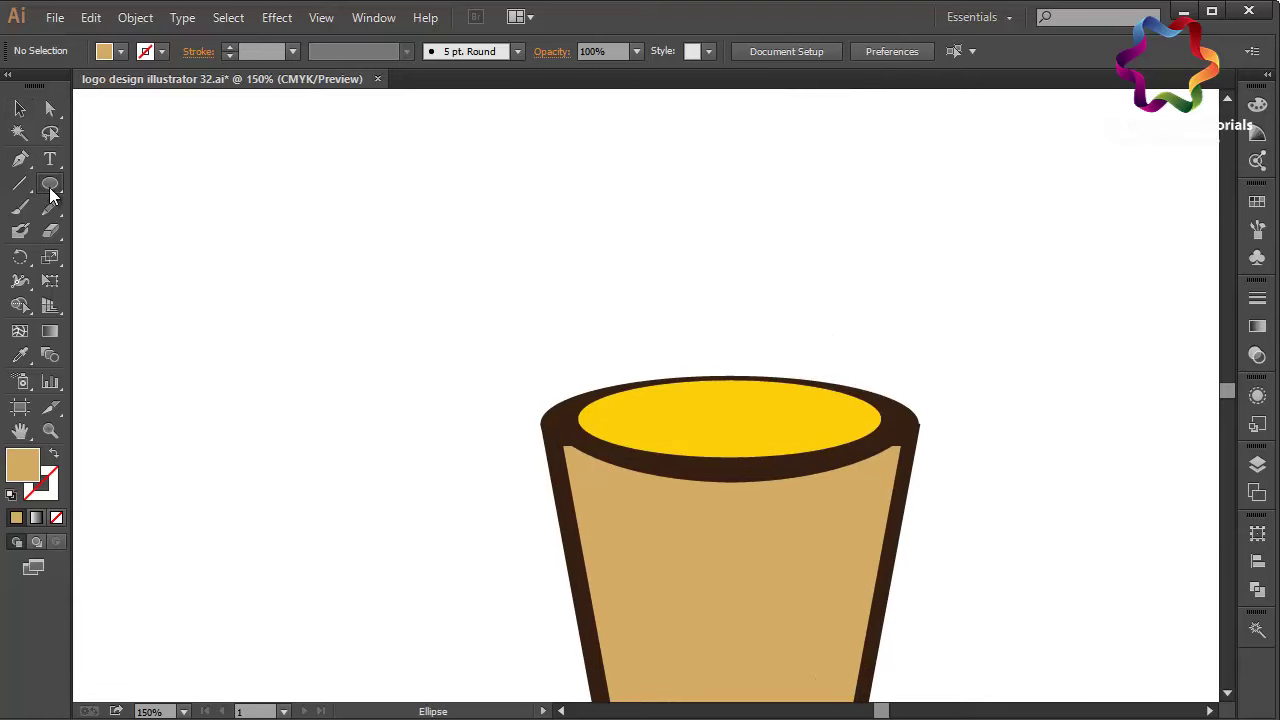
pyautogui.moveTo(616, 248)
pyautogui.mouseDown()
pyautogui.moveTo(932, 402)
pyautogui.moveTo(985, 405)
pyautogui.mouseUp()
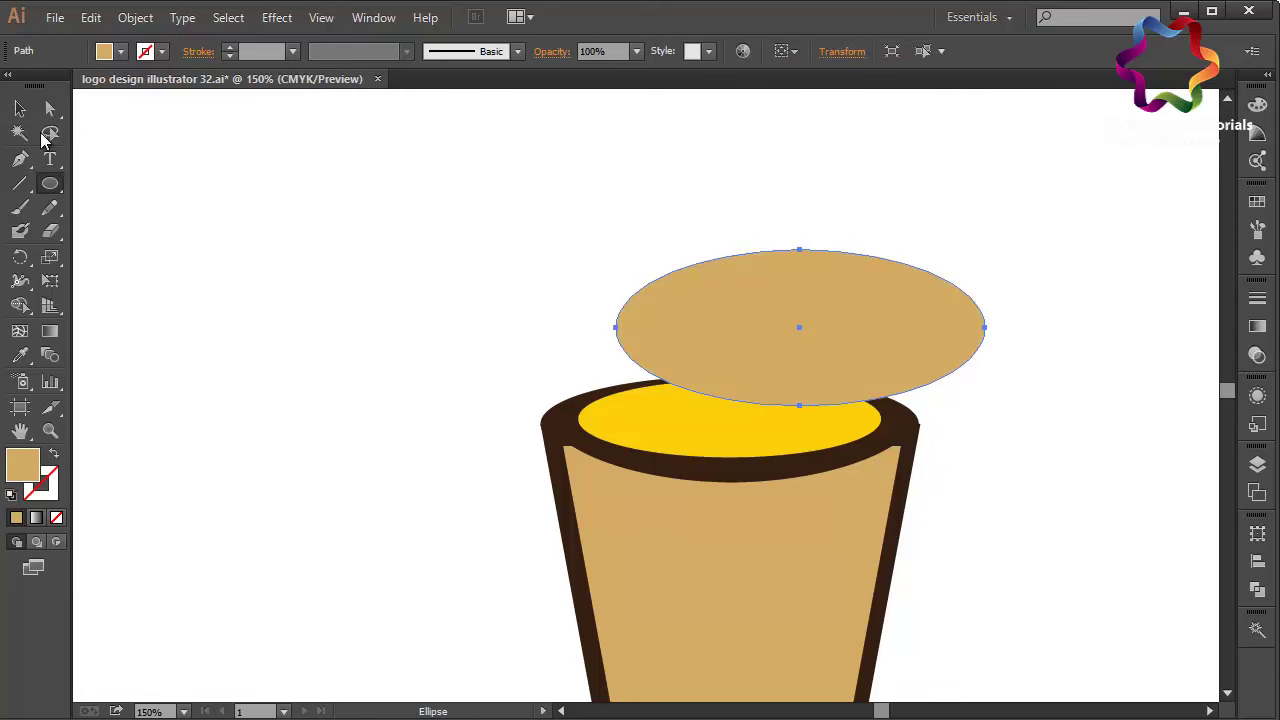
pyautogui.click(20, 108)
pyautogui.moveTo(885, 313); pyautogui.dragTo(807, 390)
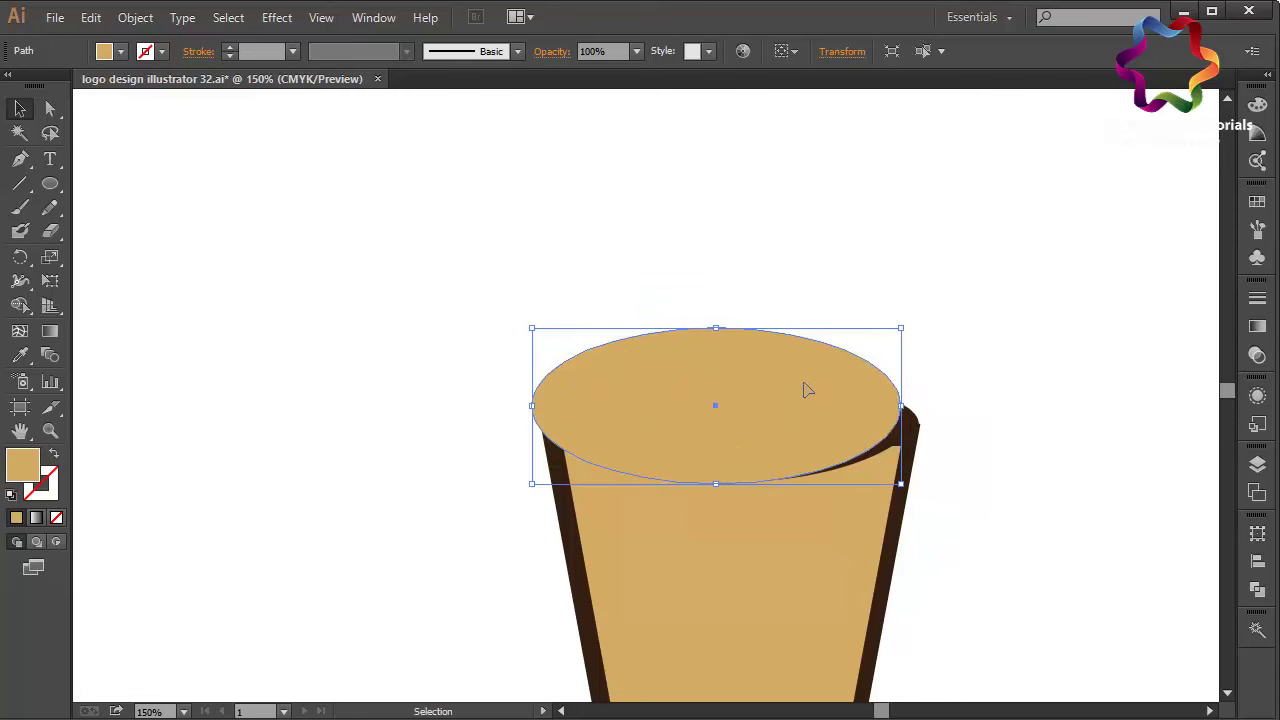
pyautogui.moveTo(910, 405); pyautogui.dragTo(927, 405)
# - Subtract the ellipse from the tan cup body with Pathfinder Minus Front
pyautogui.keyDown('shift'); pyautogui.click(797, 585); pyautogui.keyUp('shift')
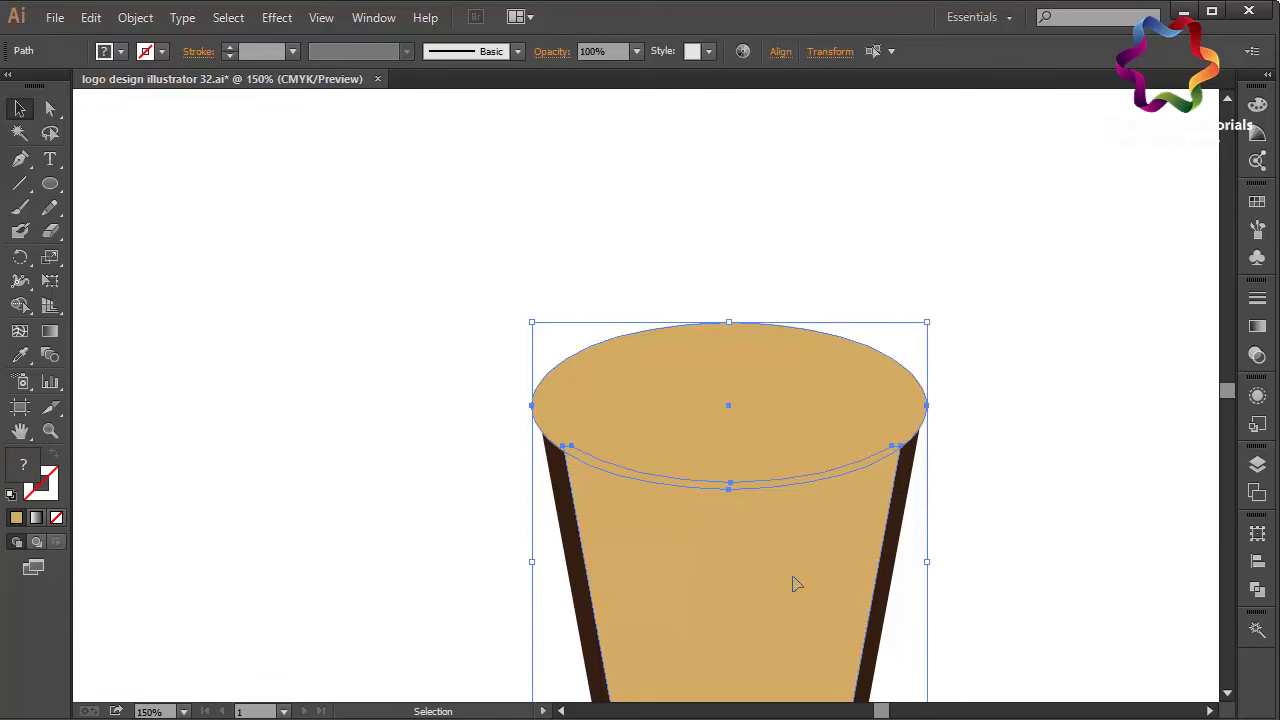
pyautogui.click(1257, 592)
pyautogui.click(1058, 565)
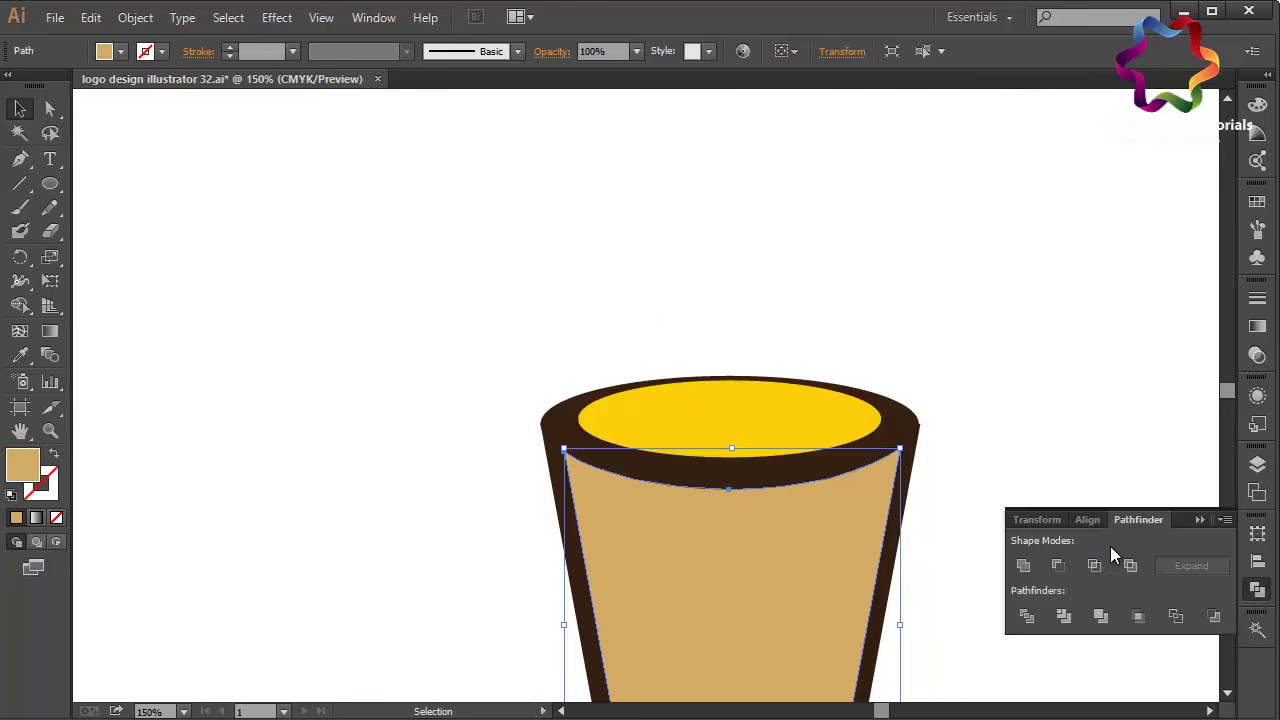
pyautogui.click(1193, 522)
pyautogui.click(1143, 543)
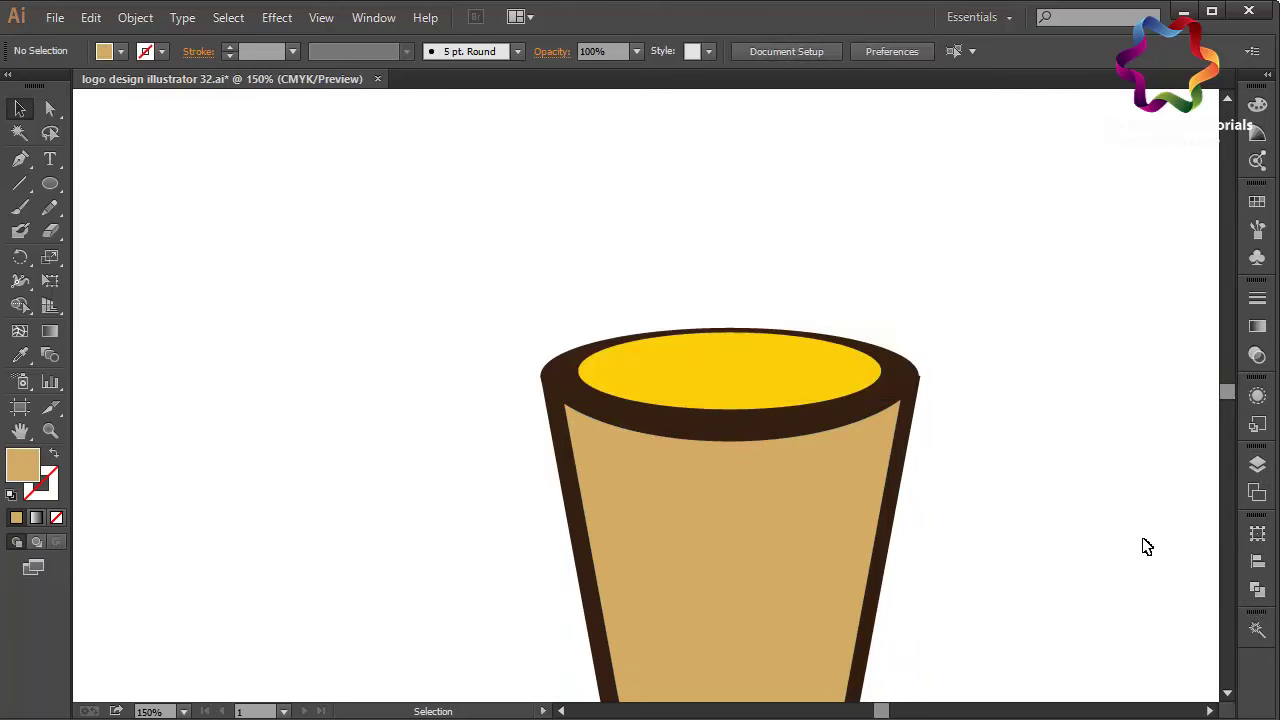
pyautogui.scroll(-5, 1146, 546)
pyautogui.click(787, 418)
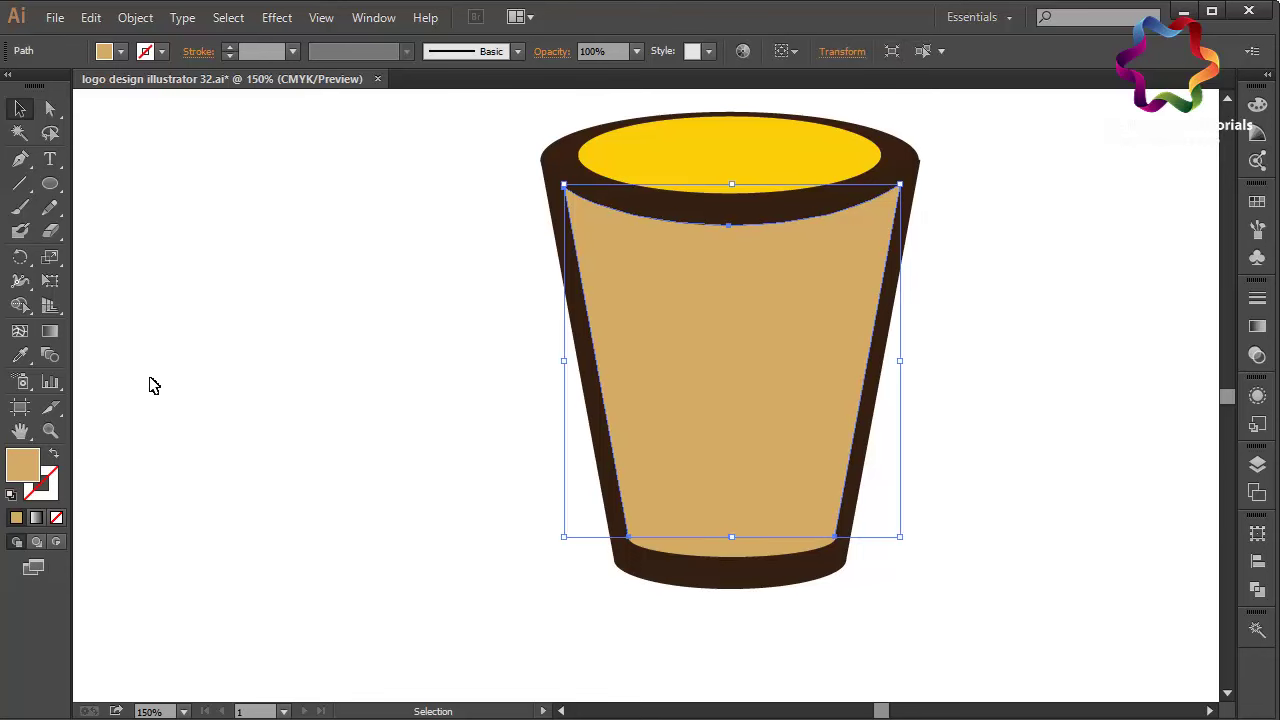
# - Darken the cup body's fill to a medium orange-brown, 835B3E
pyautogui.doubleClick(23, 463)
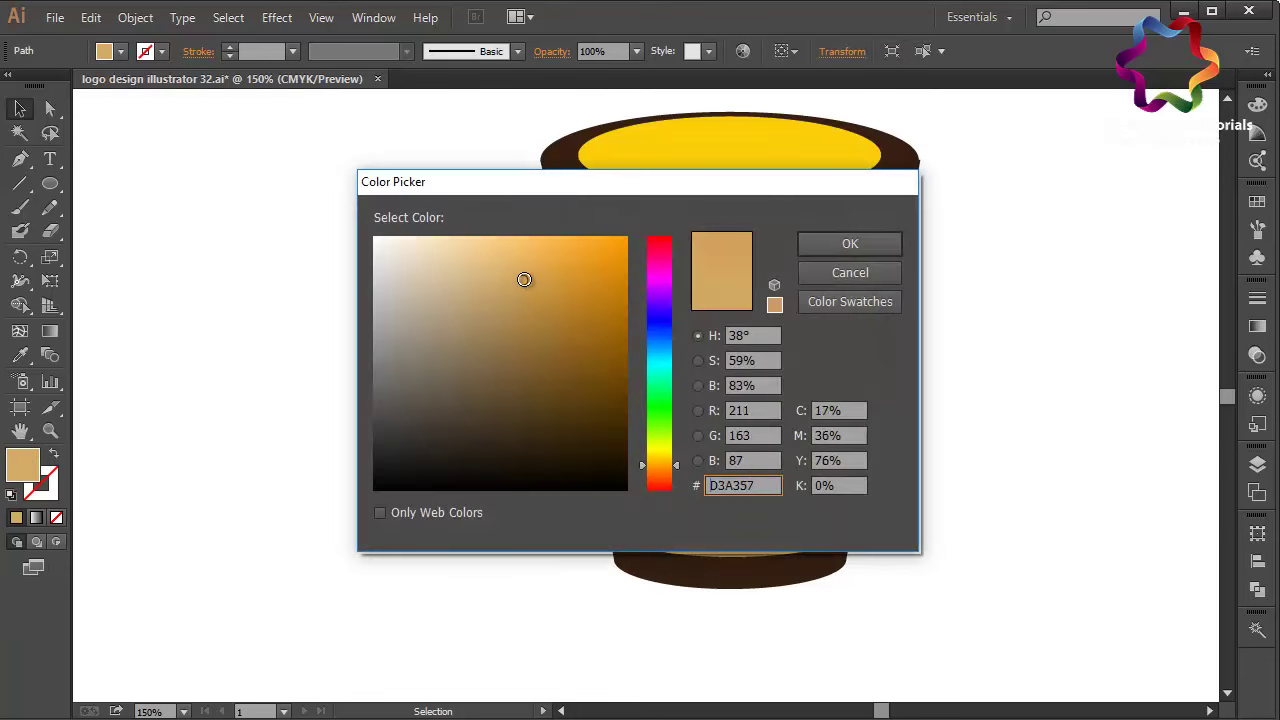
pyautogui.moveTo(524, 279)
pyautogui.mouseDown()
pyautogui.moveTo(528, 323)
pyautogui.moveTo(508, 359)
pyautogui.mouseUp()
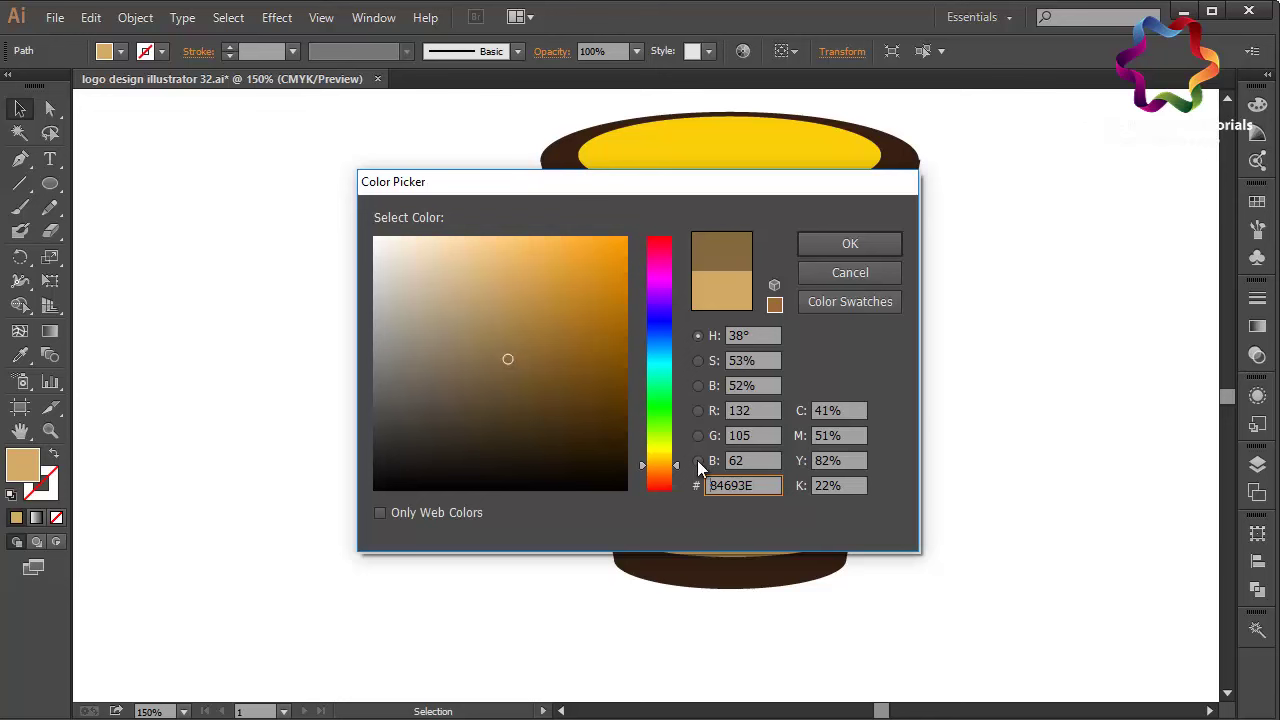
pyautogui.moveTo(660, 480); pyautogui.dragTo(659, 473)
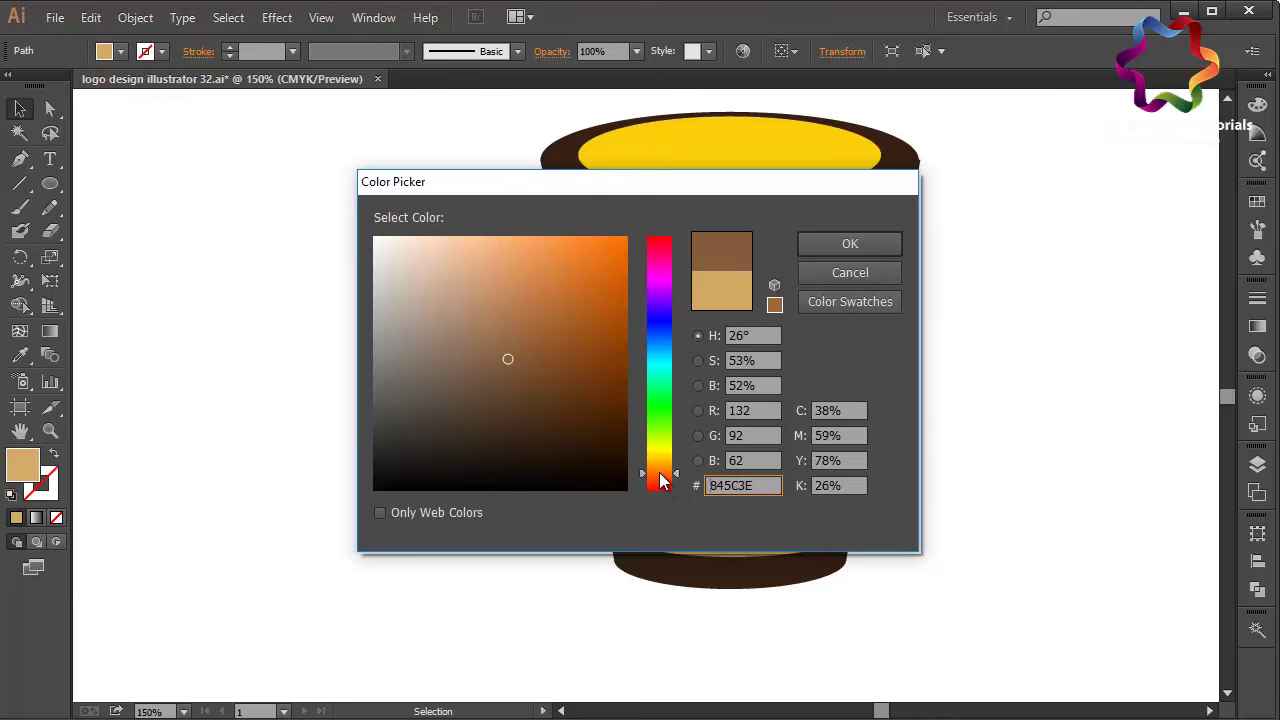
pyautogui.click(812, 245)
pyautogui.click(952, 356)
# - Copy the cup body's brown hex code 835B3E from the Color Picker
pyautogui.click(720, 500)
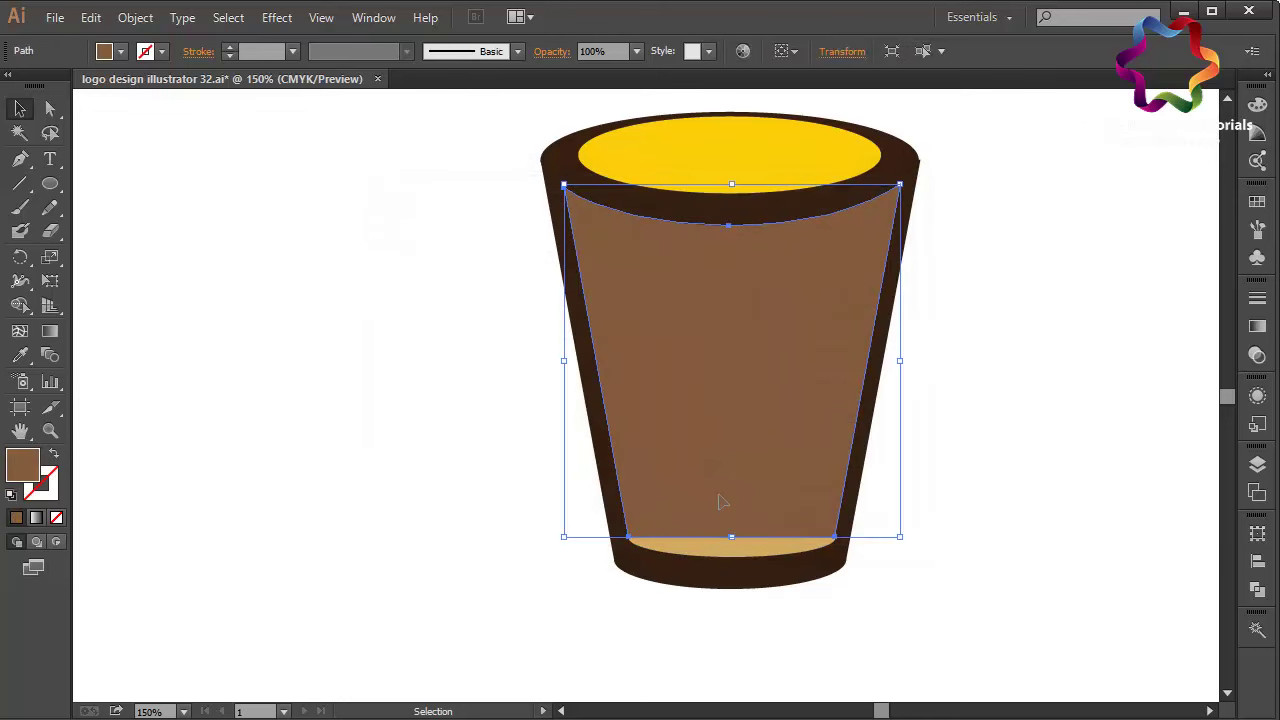
pyautogui.doubleClick(25, 472)
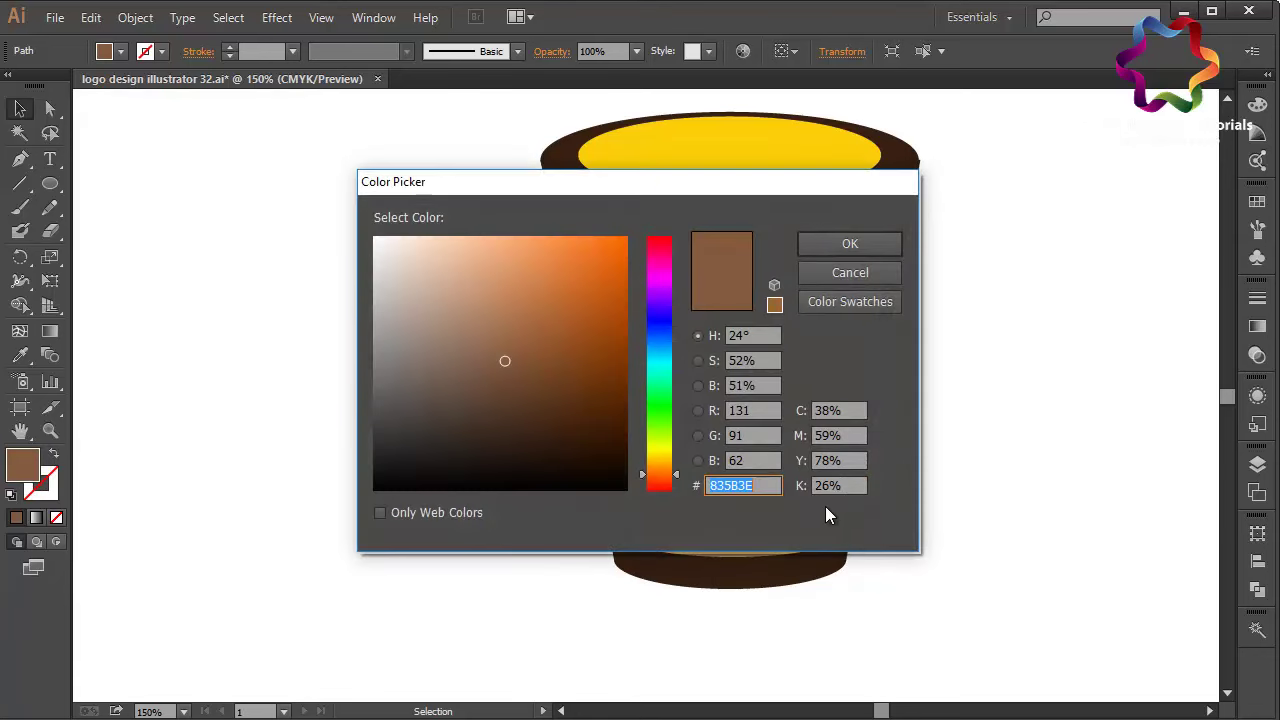
pyautogui.rightClick(760, 483)
pyautogui.click(607, 265)
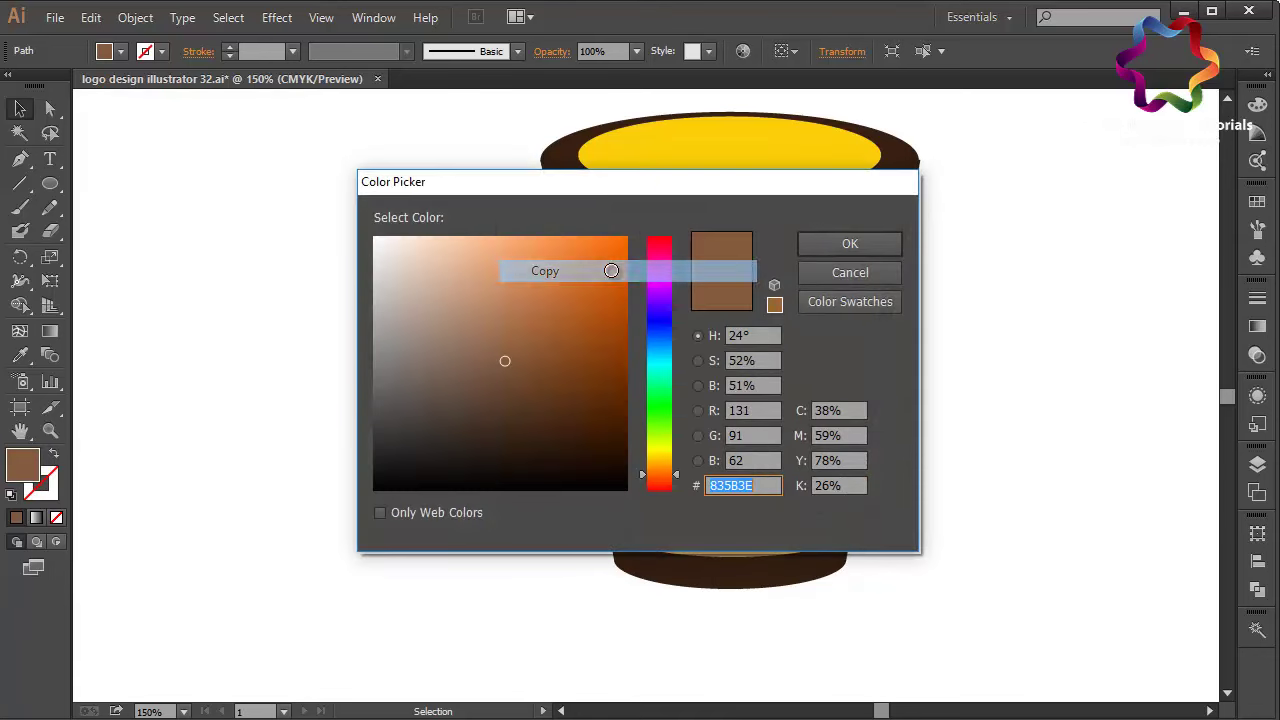
pyautogui.click(848, 244)
# - Fill the tan base ellipse with the same brown 835B3E
pyautogui.click(714, 556)
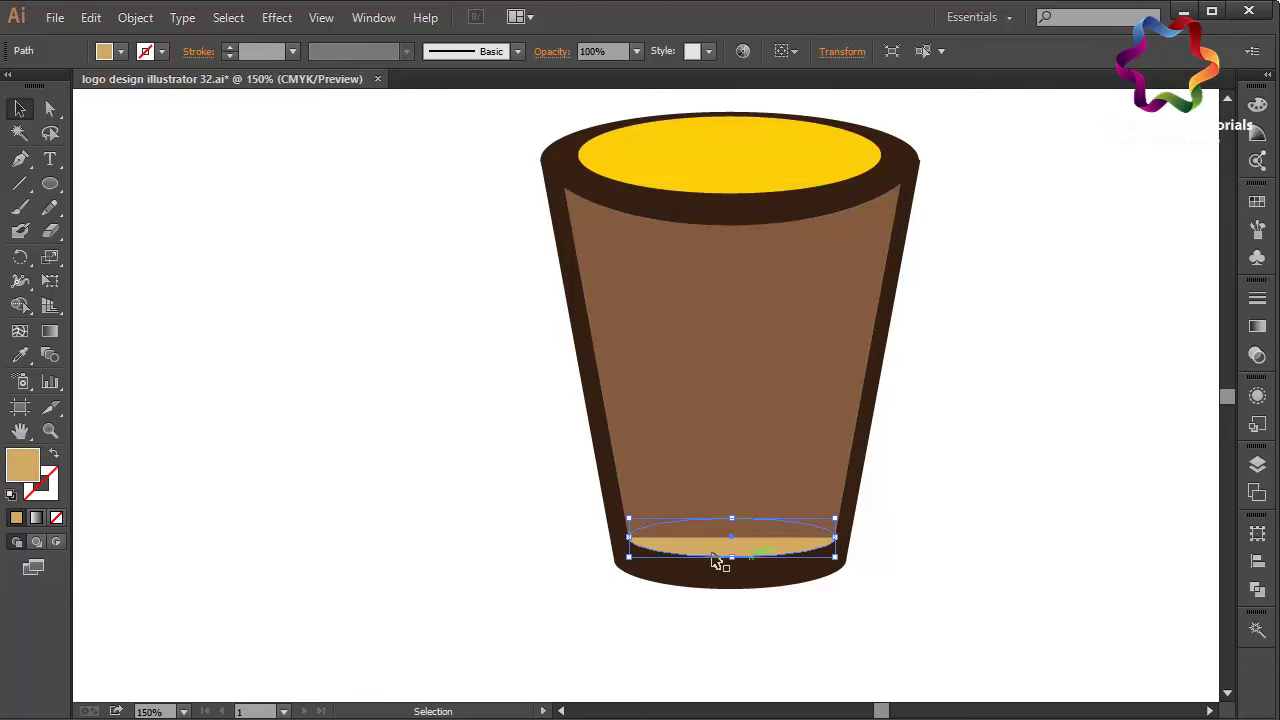
pyautogui.doubleClick(18, 463)
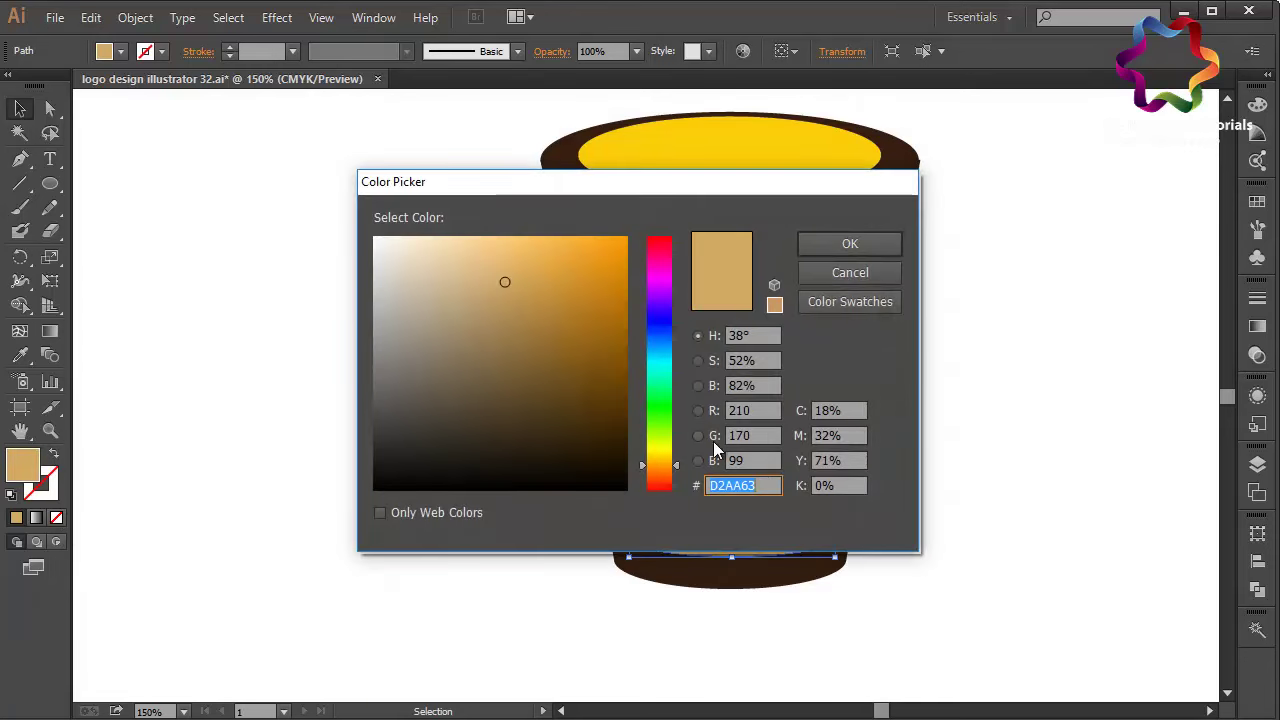
pyautogui.rightClick(754, 484)
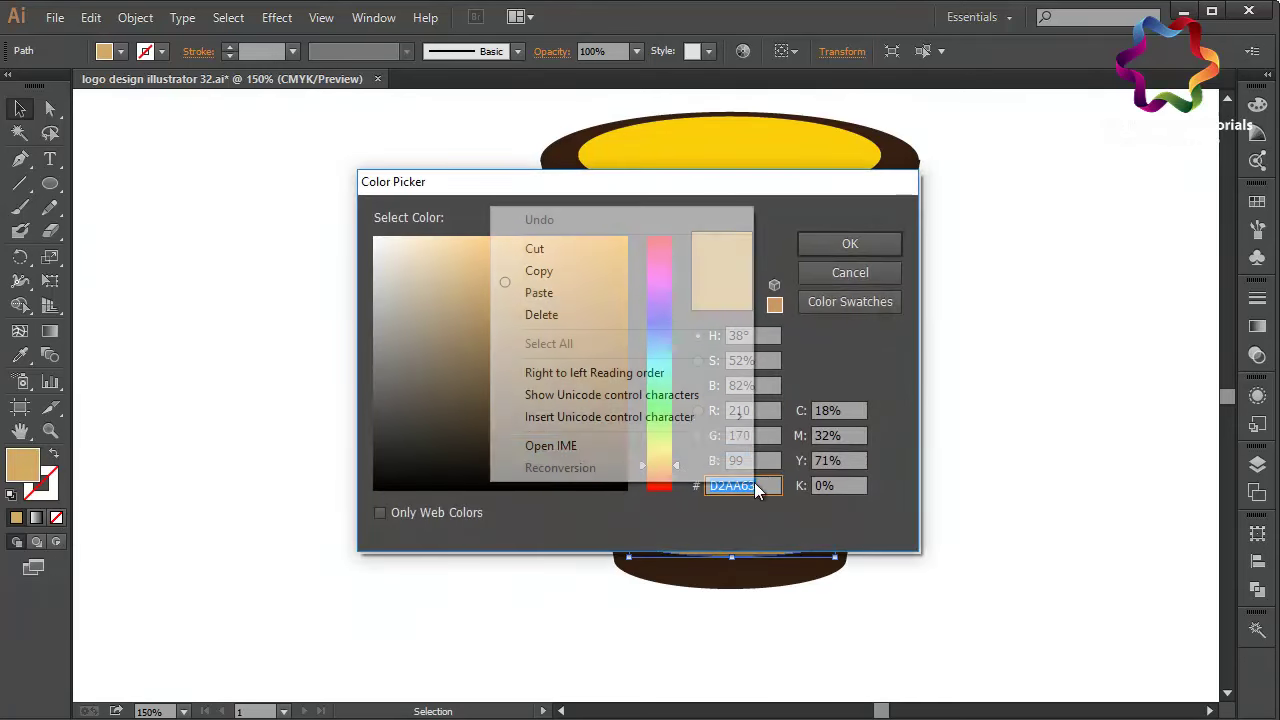
pyautogui.click(638, 295)
pyautogui.click(812, 245)
pyautogui.click(940, 332)
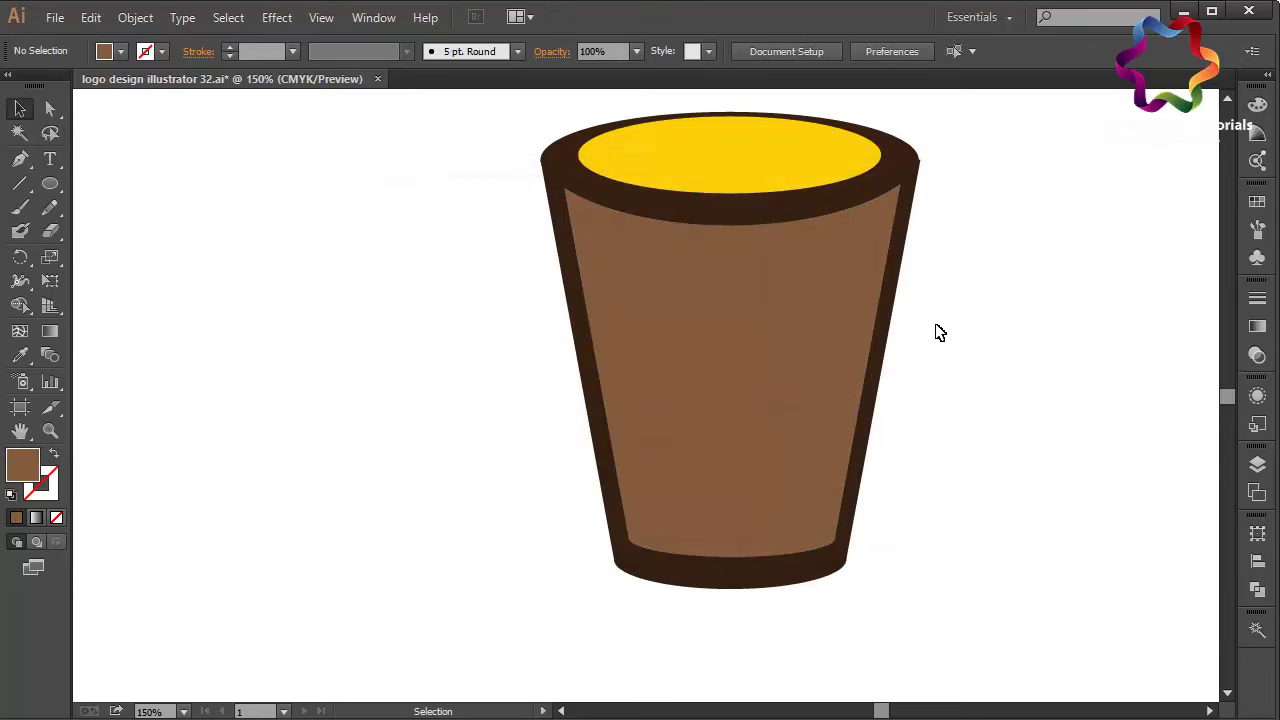
# - Draw a tall narrow rounded-rectangle bar on the cup's left, filled light peach FFCFAE
pyautogui.click(55, 186)
pyautogui.click(150, 206)
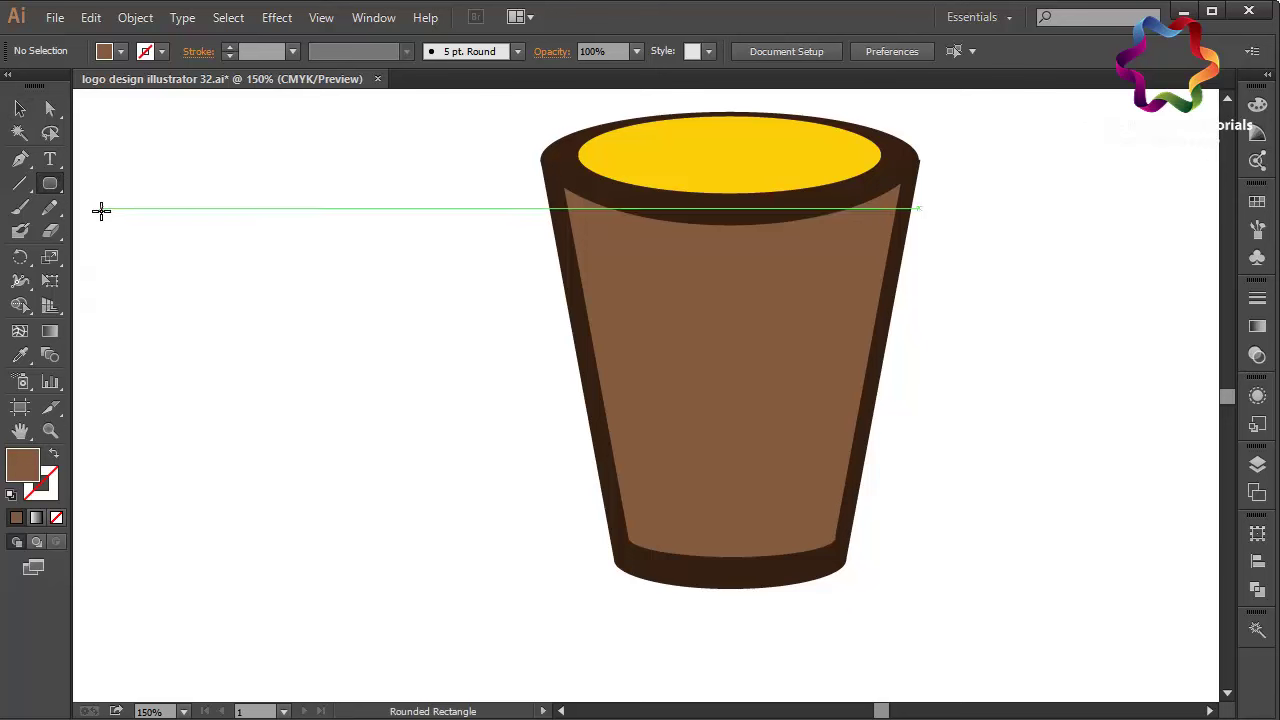
pyautogui.moveTo(641, 268)
pyautogui.mouseDown()
pyautogui.moveTo(680, 424)
pyautogui.moveTo(669, 450)
pyautogui.mouseUp()
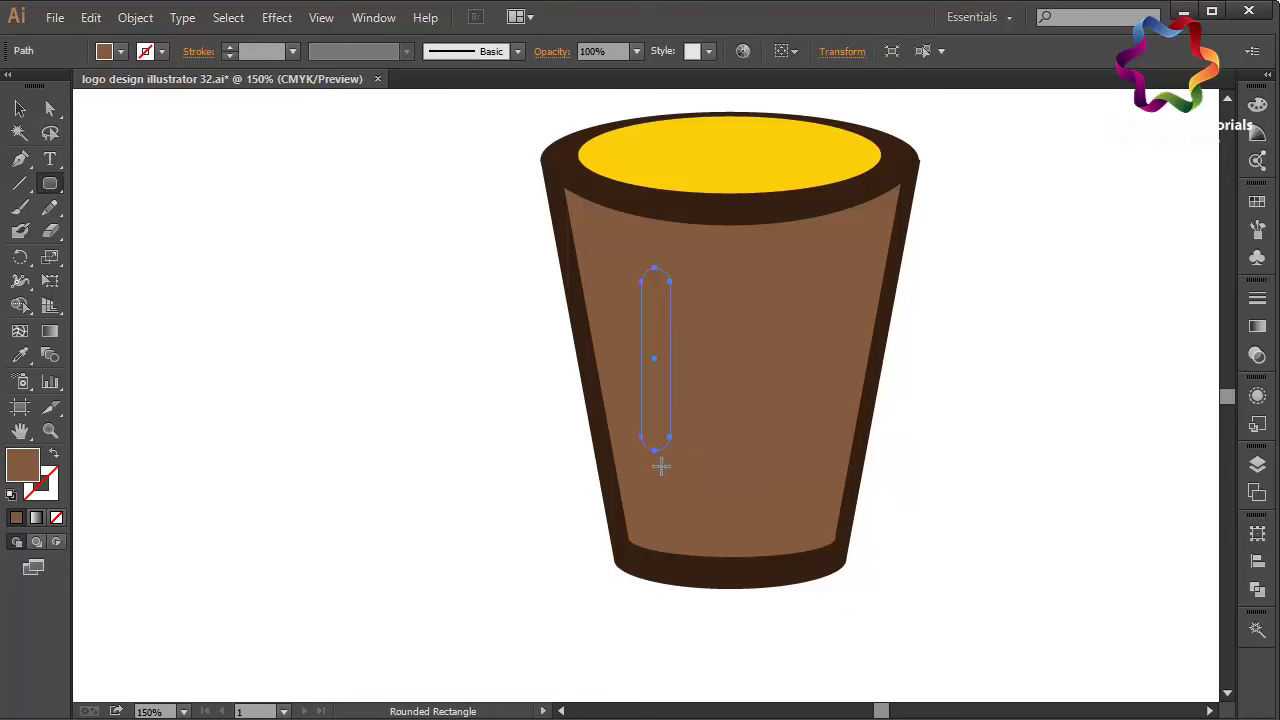
pyautogui.doubleClick(27, 465)
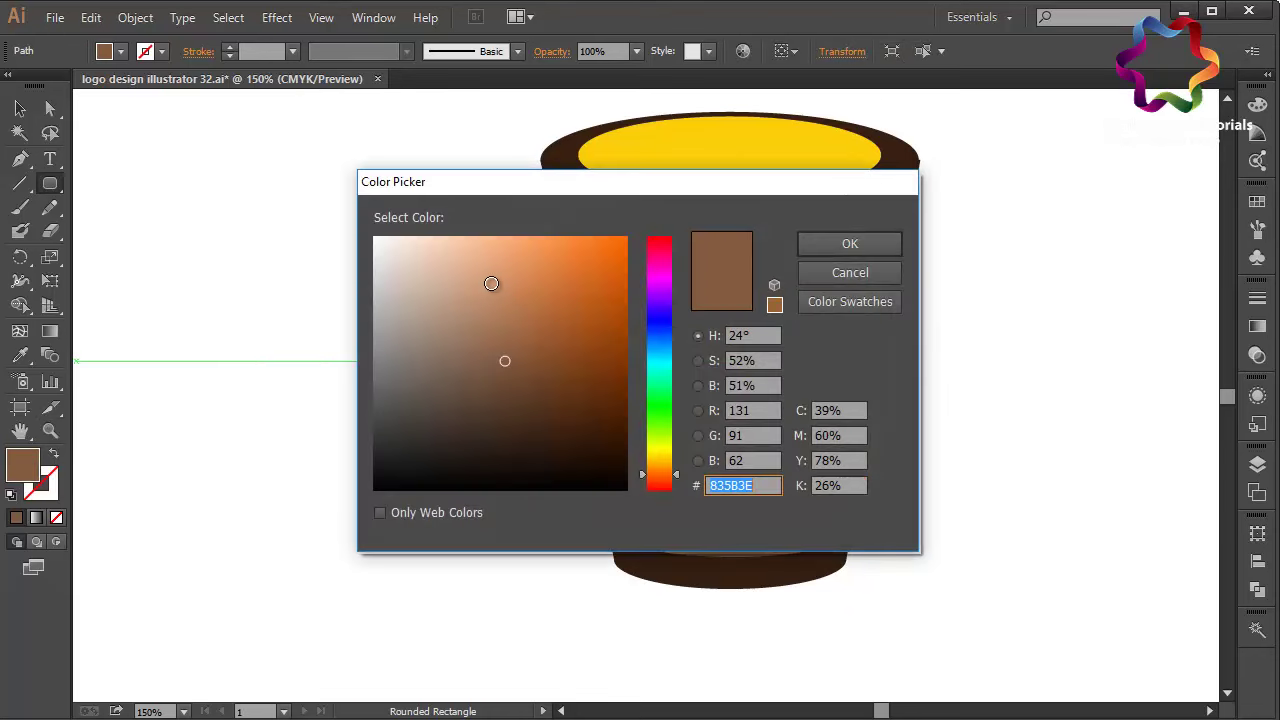
pyautogui.click(501, 278)
pyautogui.moveTo(501, 278); pyautogui.dragTo(451, 214)
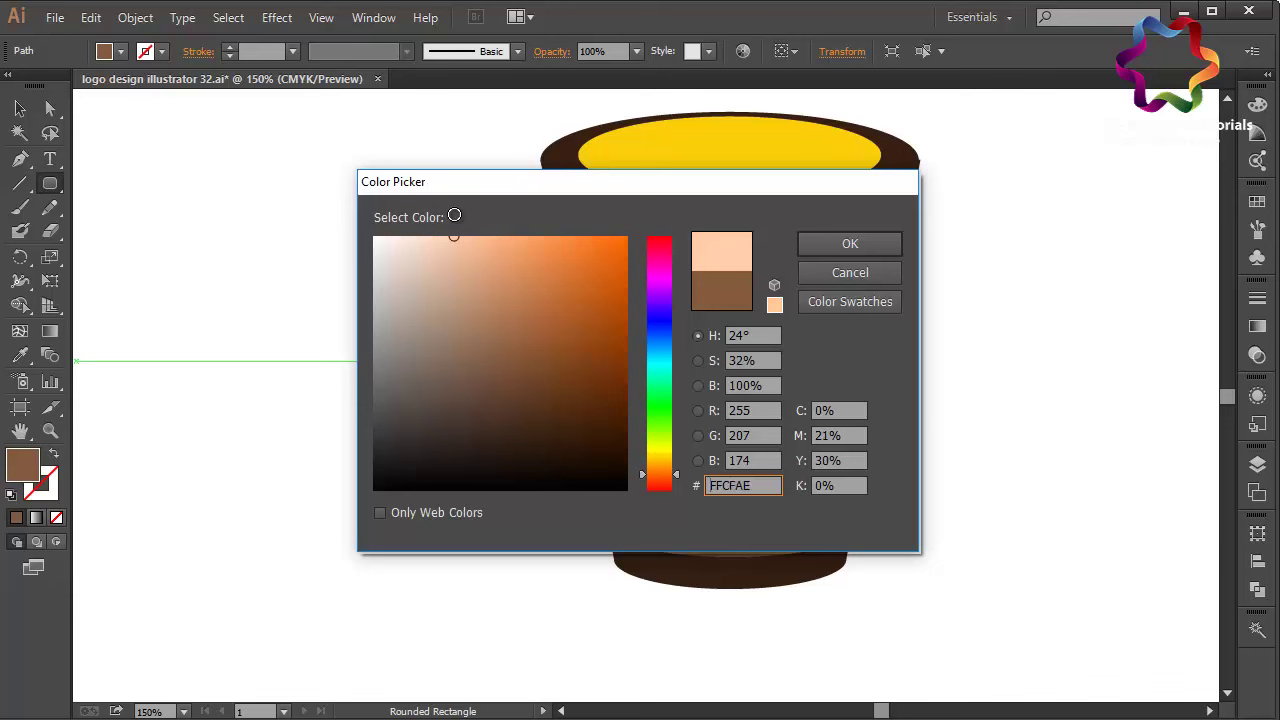
pyautogui.click(817, 248)
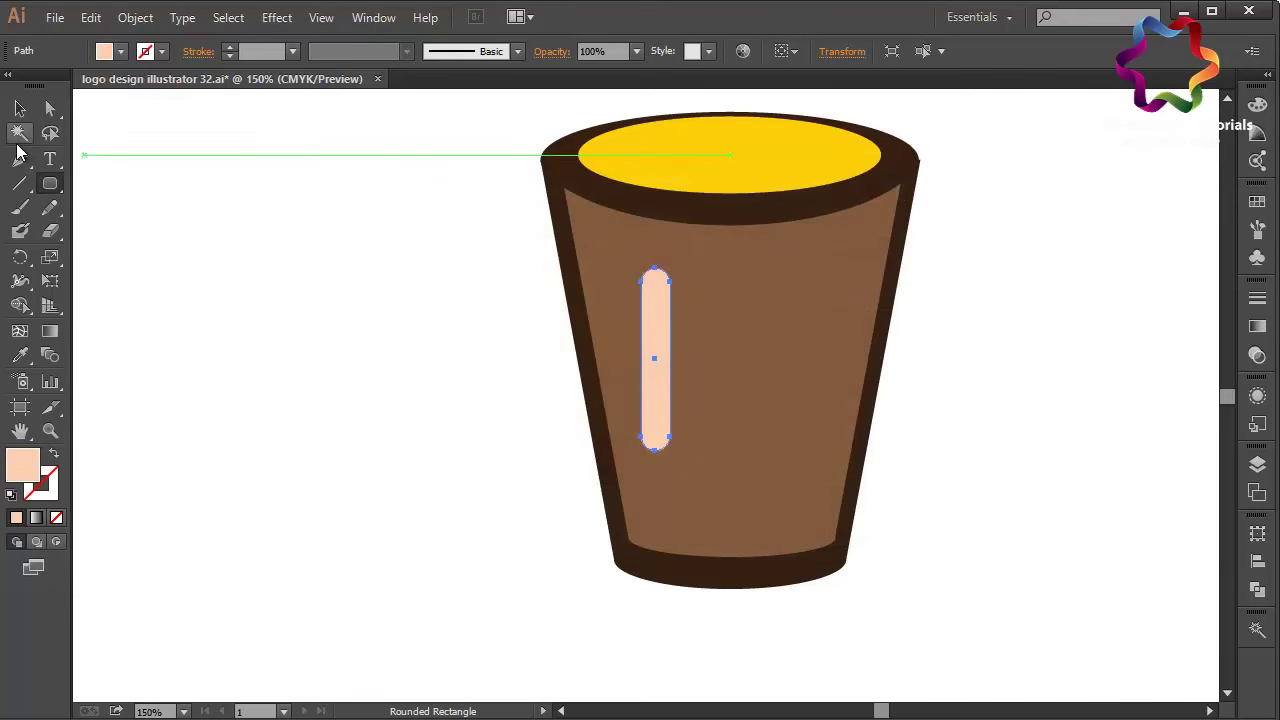
pyautogui.click(22, 110)
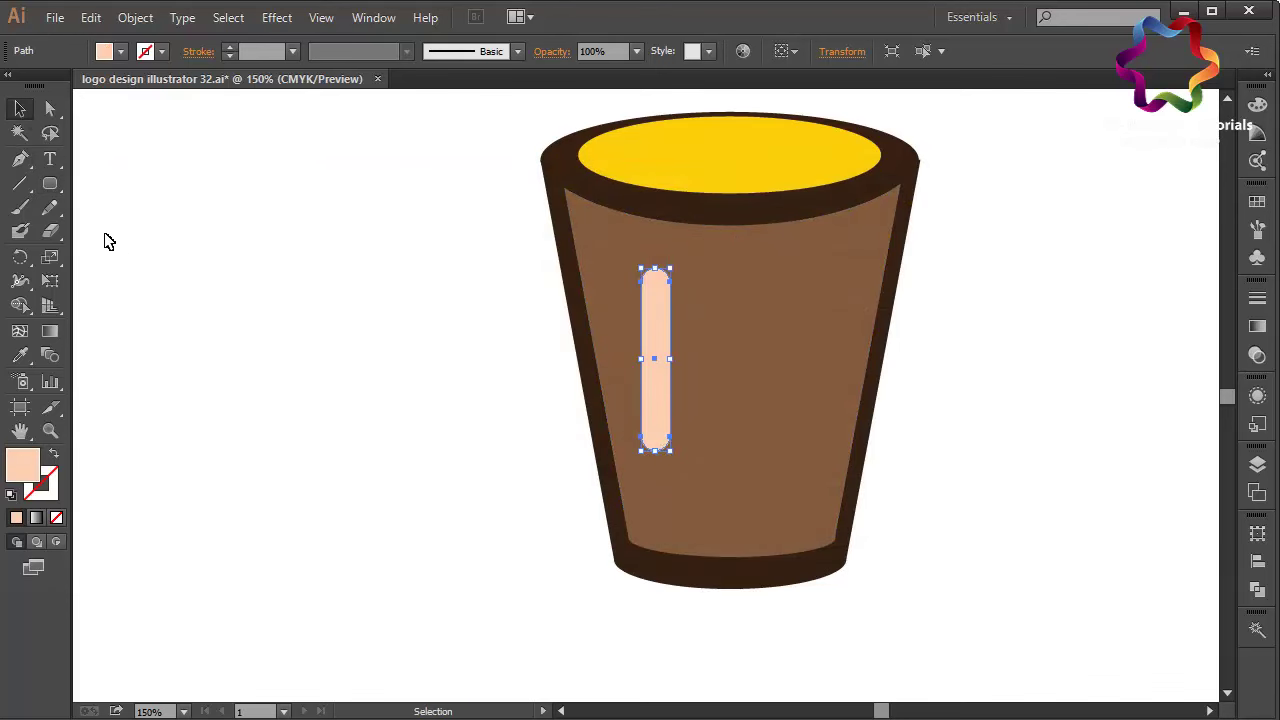
# - Draw a small peach circle just below the highlight bar
pyautogui.moveTo(50, 184); pyautogui.dragTo(105, 221)
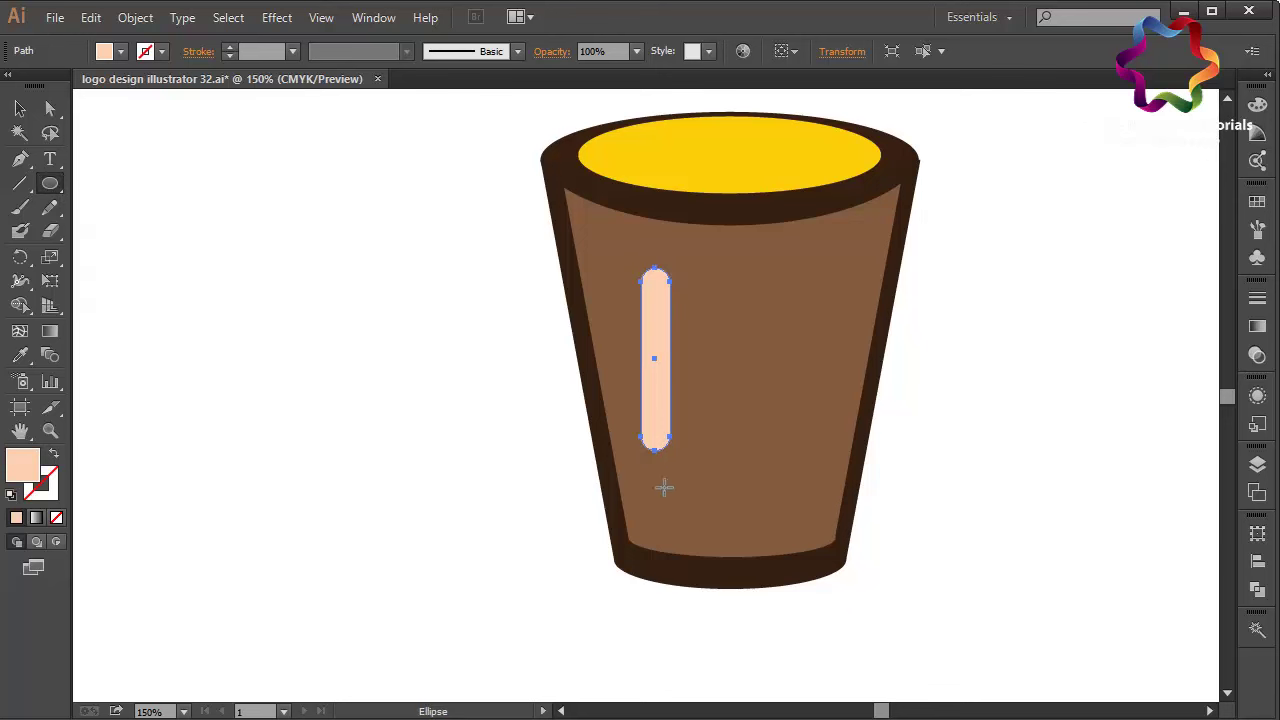
pyautogui.moveTo(644, 477)
pyautogui.mouseDown()
pyautogui.moveTo(668, 500)
pyautogui.moveTo(658, 497)
pyautogui.mouseUp()
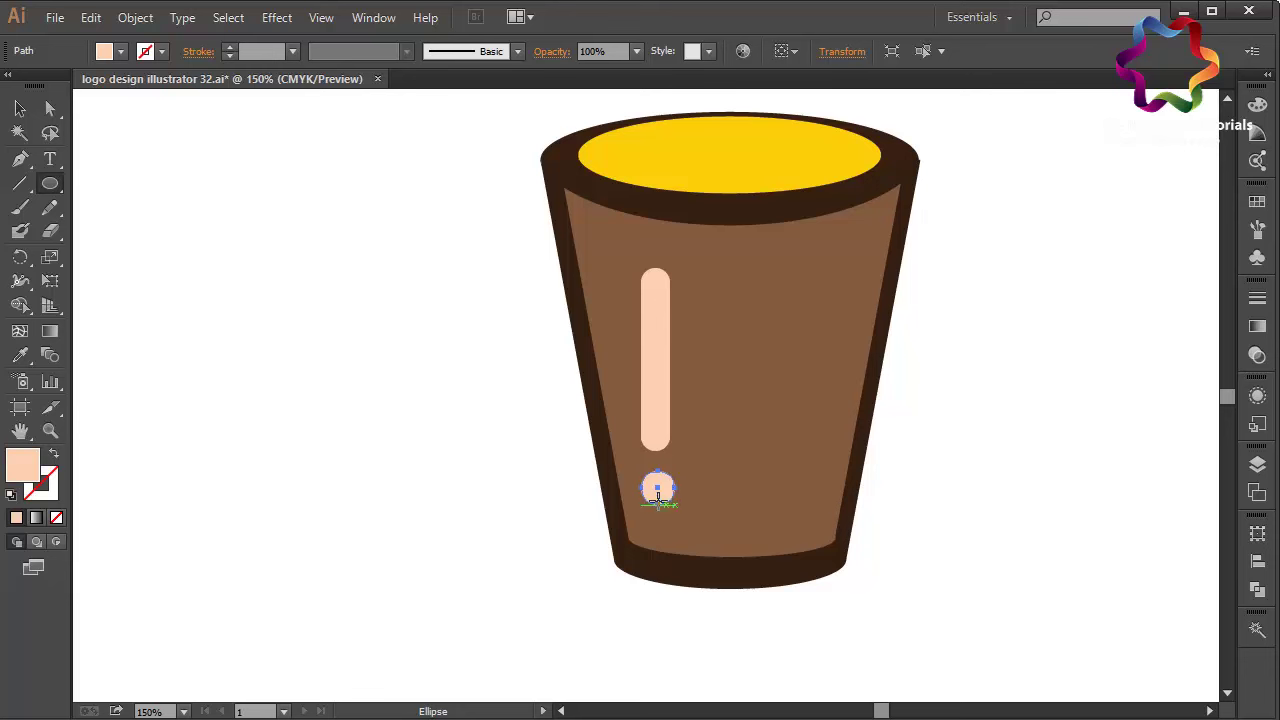
pyautogui.click(20, 110)
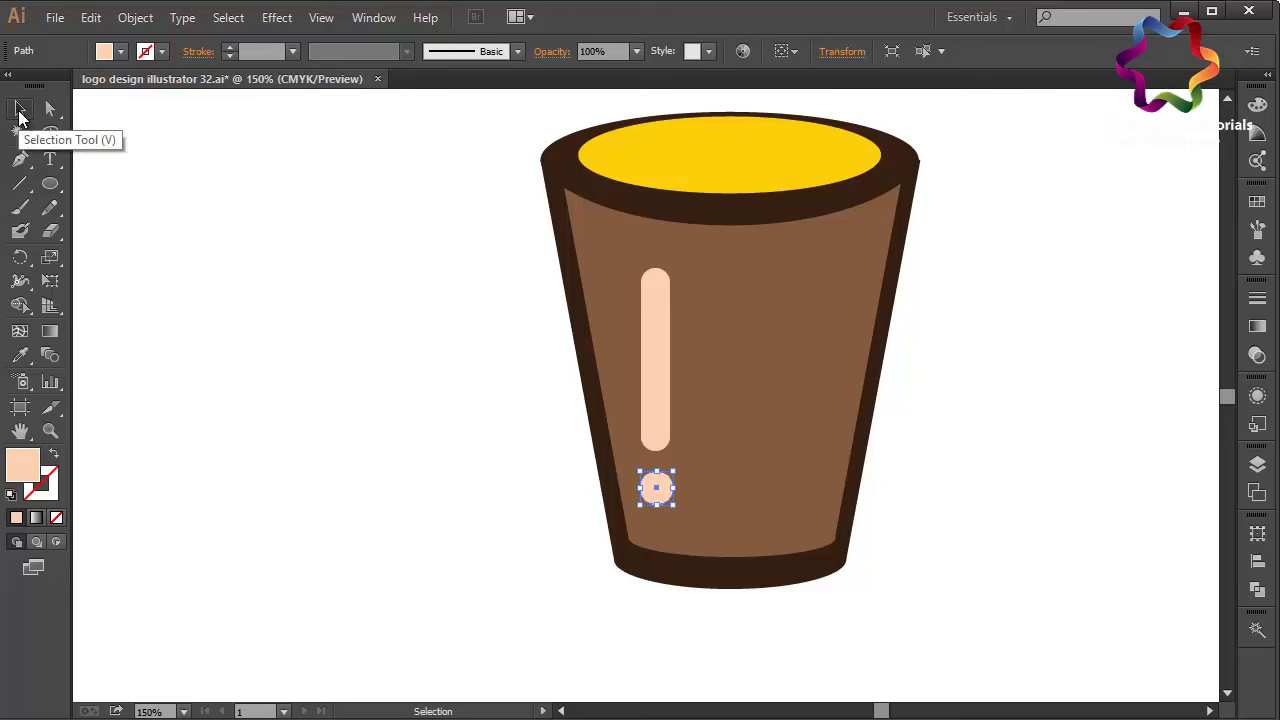
pyautogui.press('Right')
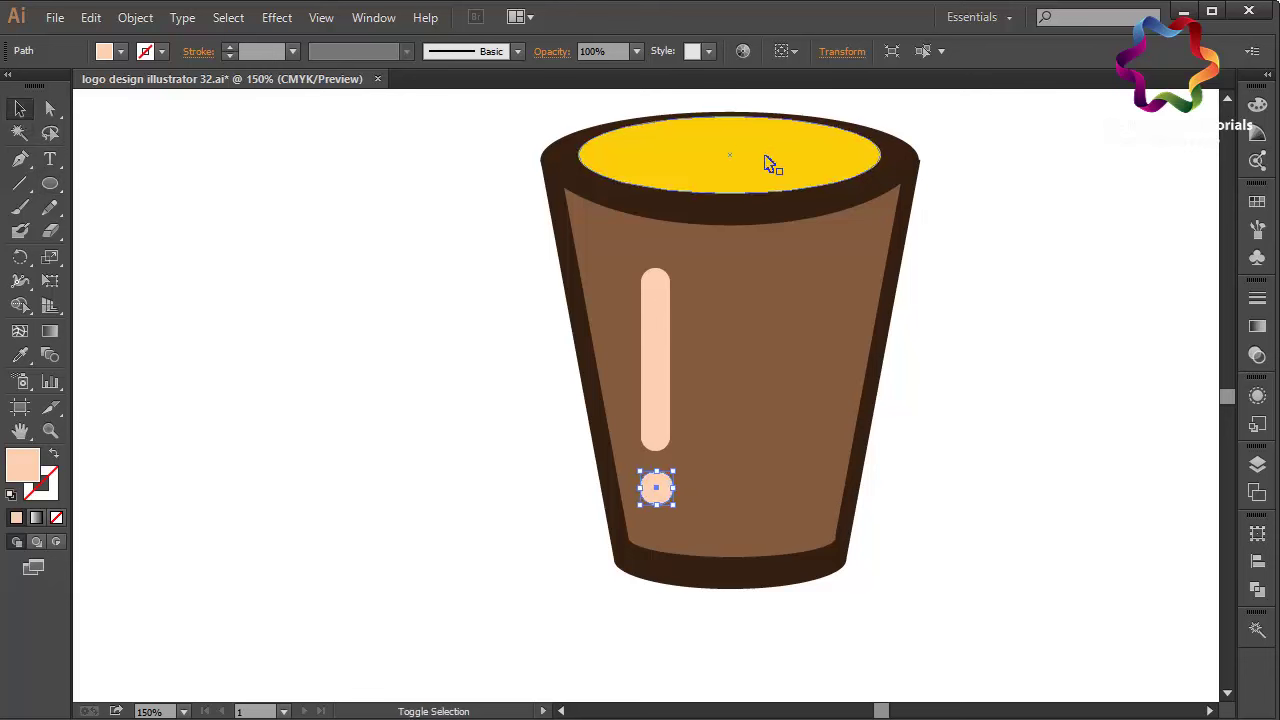
# - Tilt the bar and dot together and move them up-left along the cup's wall
pyautogui.keyDown('shift'); pyautogui.click(664, 323); pyautogui.keyUp('shift')
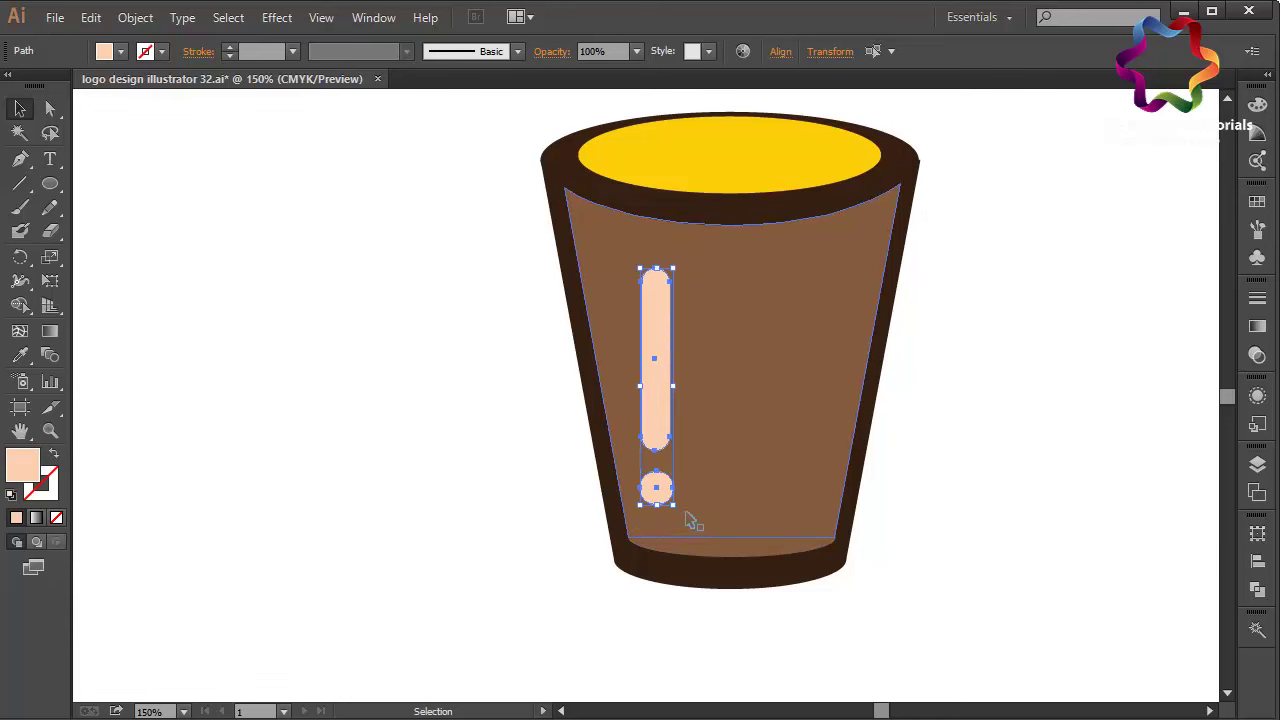
pyautogui.moveTo(679, 515); pyautogui.dragTo(711, 524)
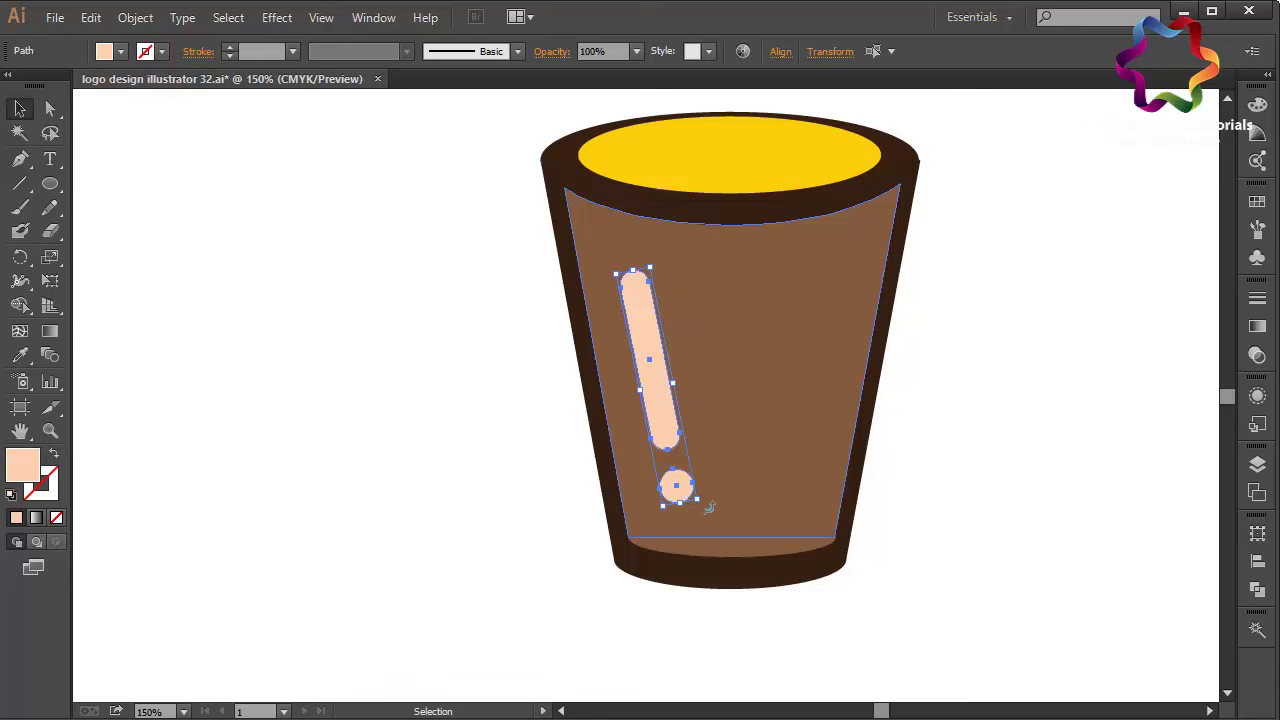
pyautogui.moveTo(708, 508); pyautogui.dragTo(709, 520)
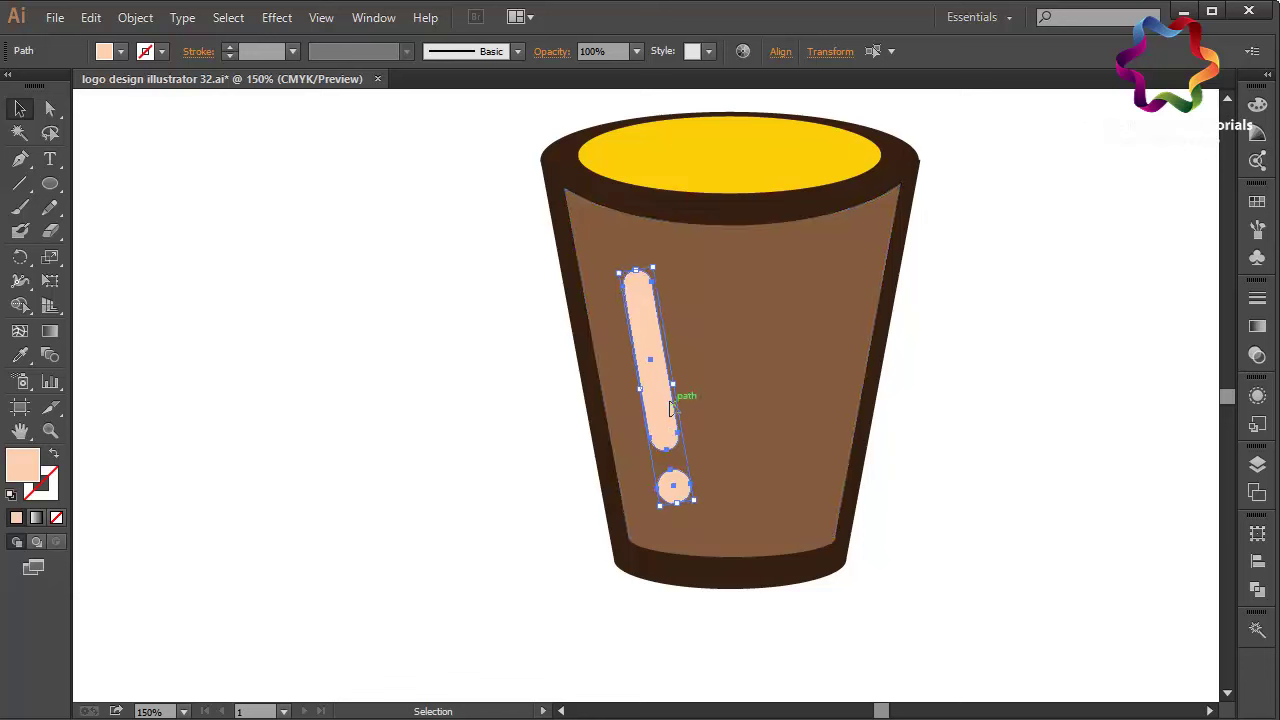
pyautogui.moveTo(667, 407); pyautogui.dragTo(639, 367)
pyautogui.click(485, 410)
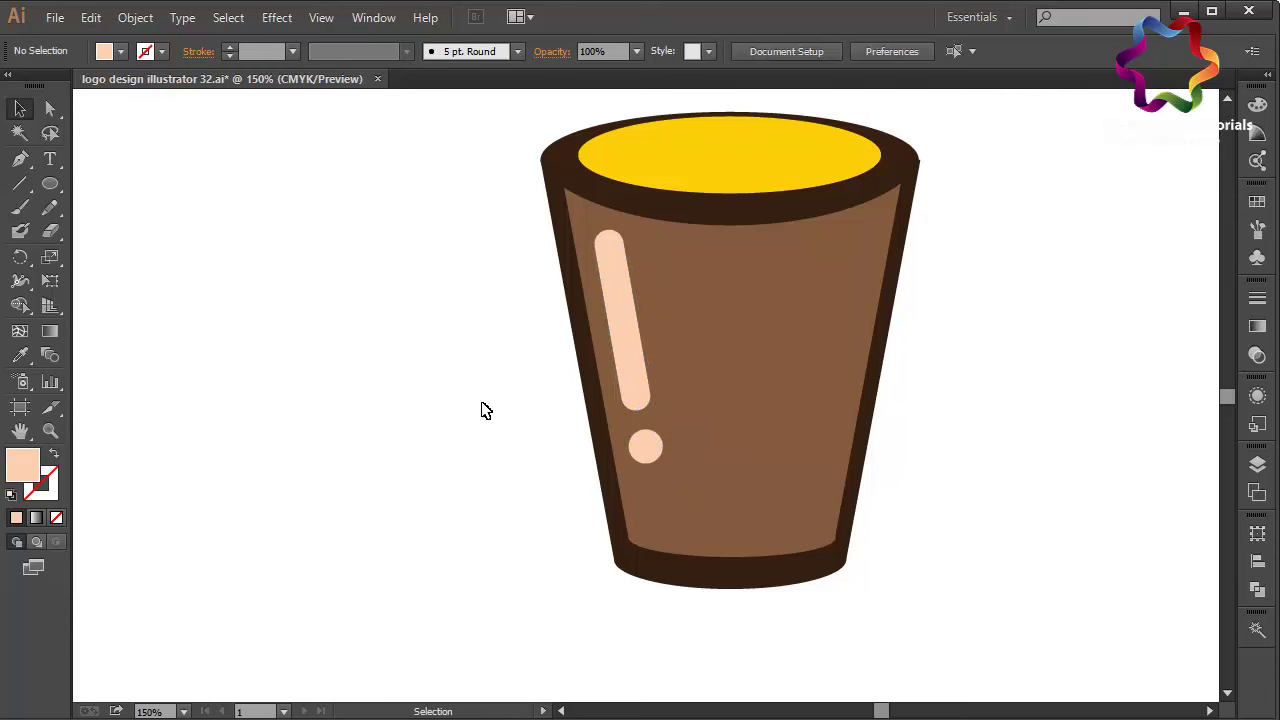
pyautogui.scroll(5, 485, 410)
# - Nudge the yellow coffee-surface ellipse down slightly
pyautogui.click(692, 427)
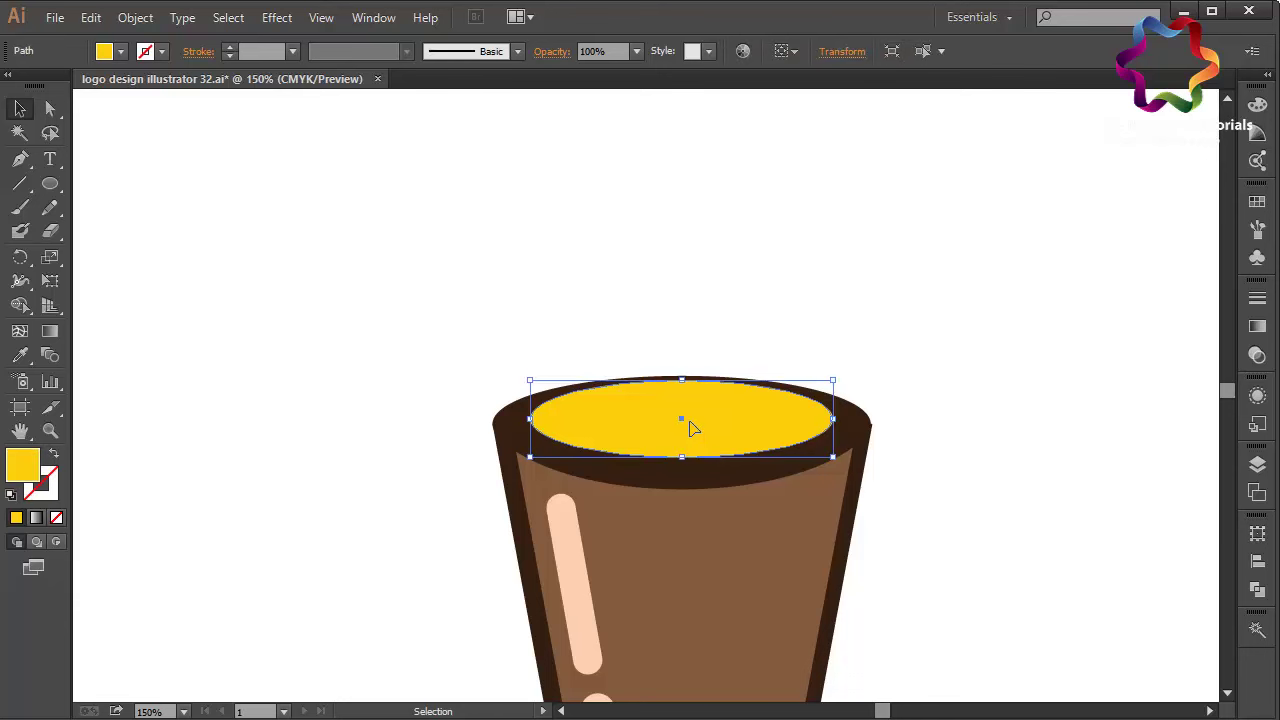
pyautogui.press('Down')
pyautogui.press('Down')
pyautogui.press('Down')
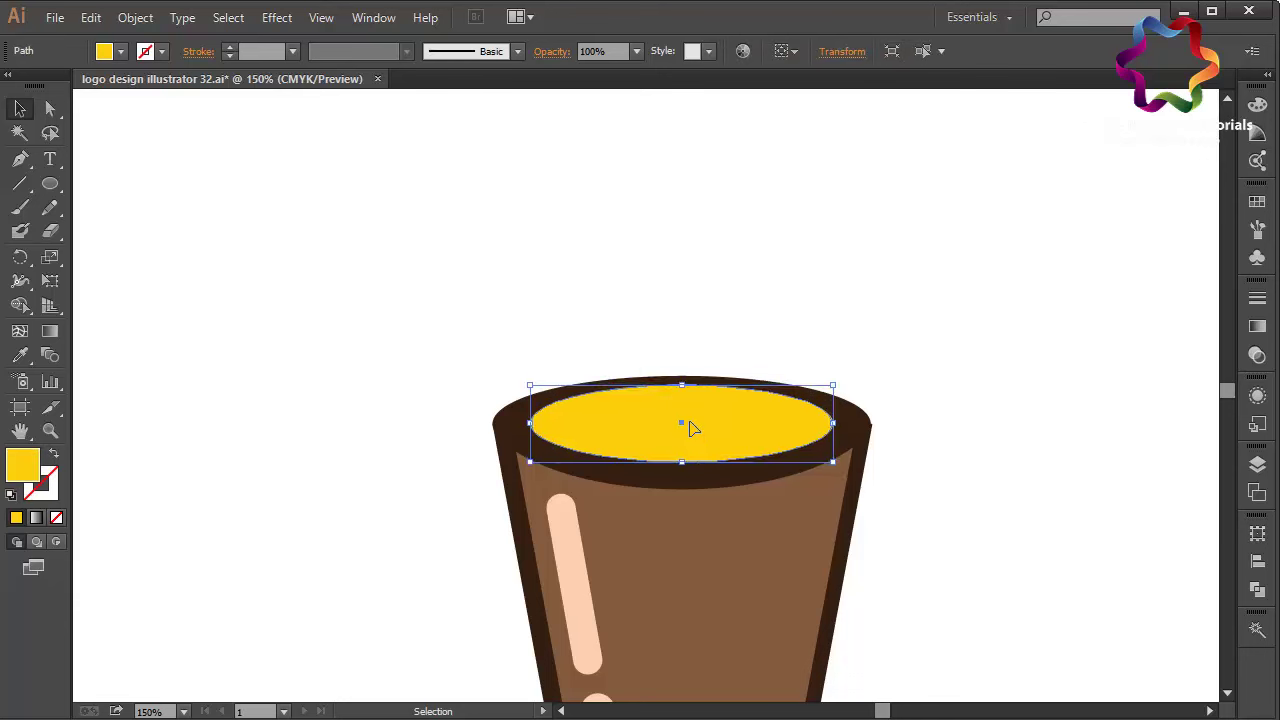
pyautogui.click(472, 288)
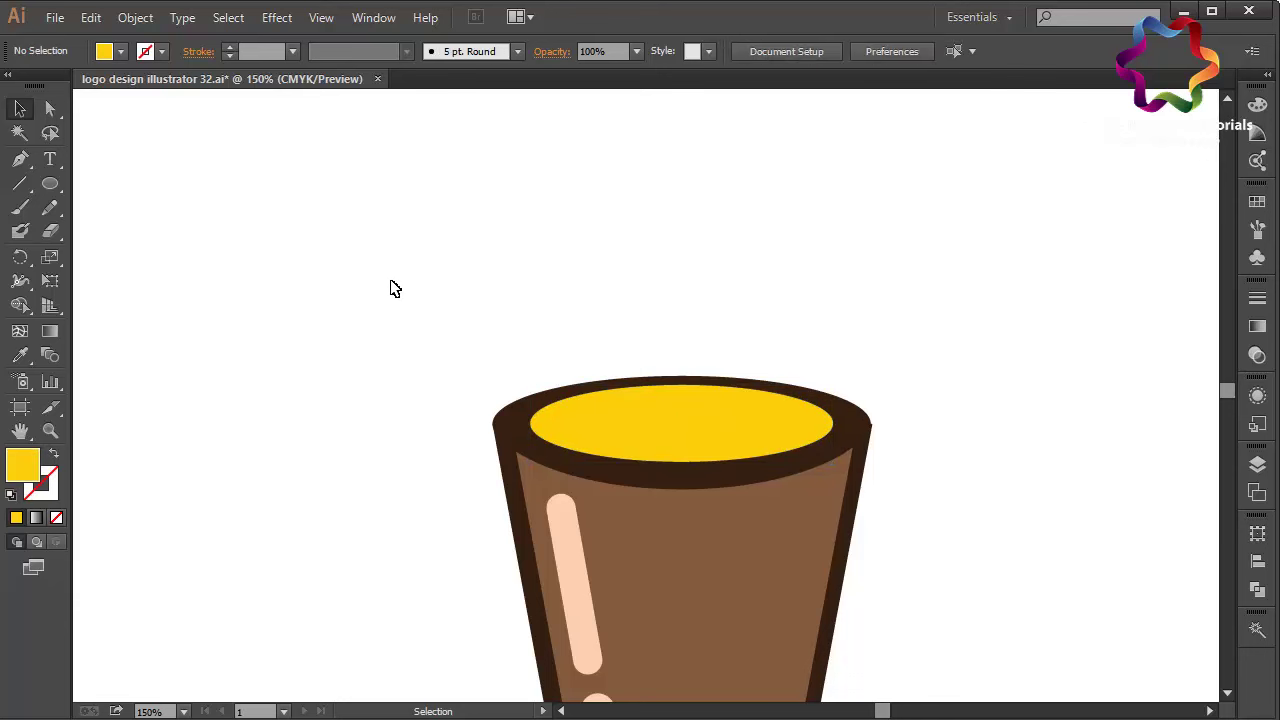
pyautogui.scroll(-5, 1007, 466)
pyautogui.hscroll(-1, 1010, 468)
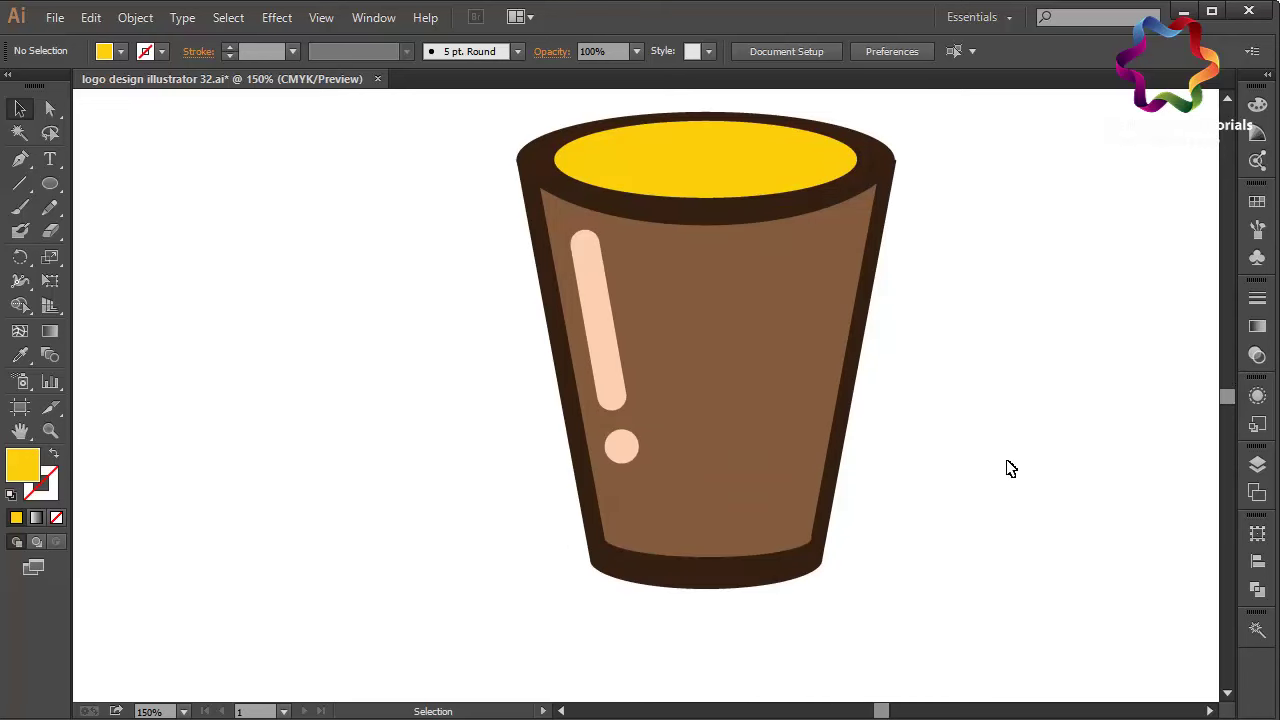
# - Paste a copy of the dark bottom ellipse behind it and widen it on both sides
pyautogui.click(681, 580)
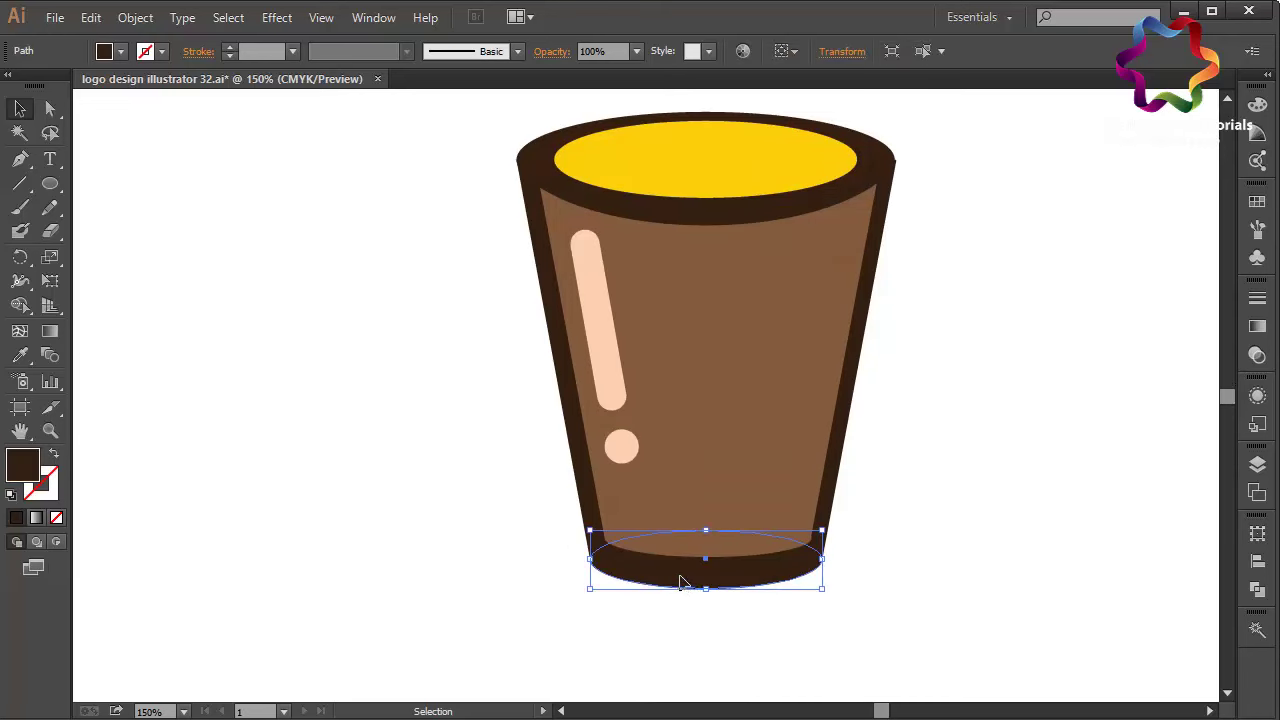
pyautogui.click(92, 20)
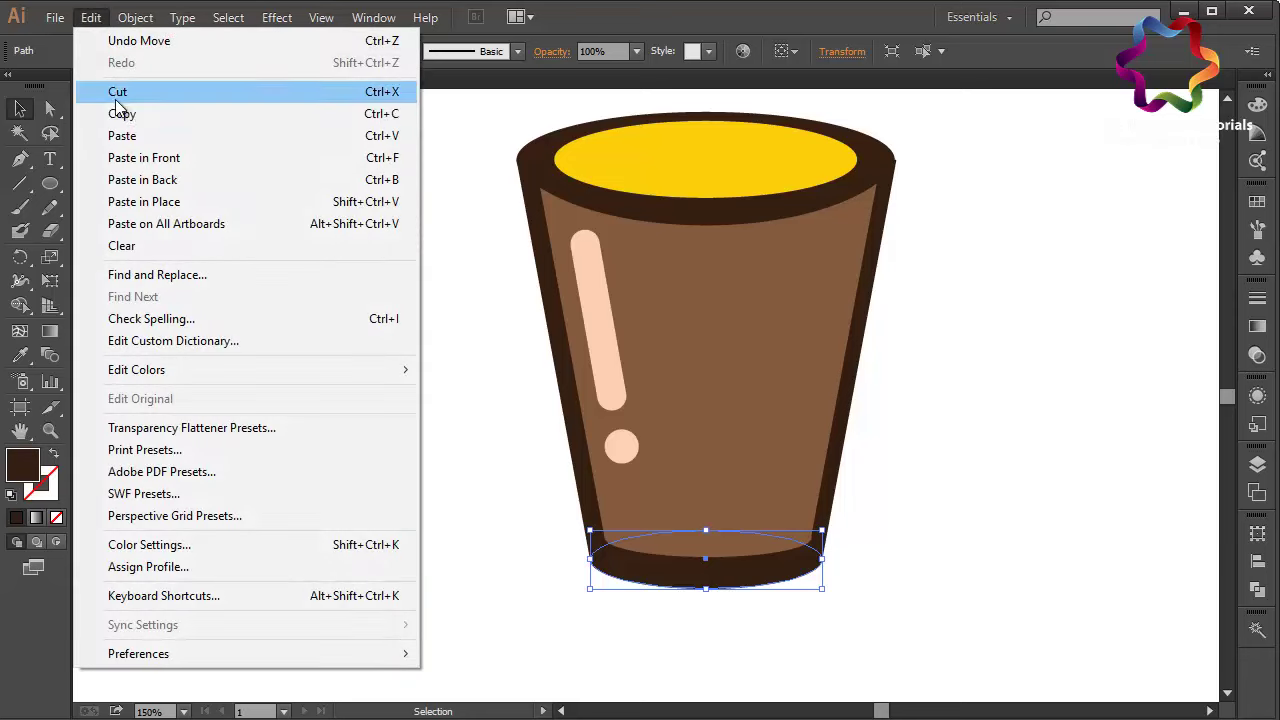
pyautogui.click(122, 113)
pyautogui.click(91, 24)
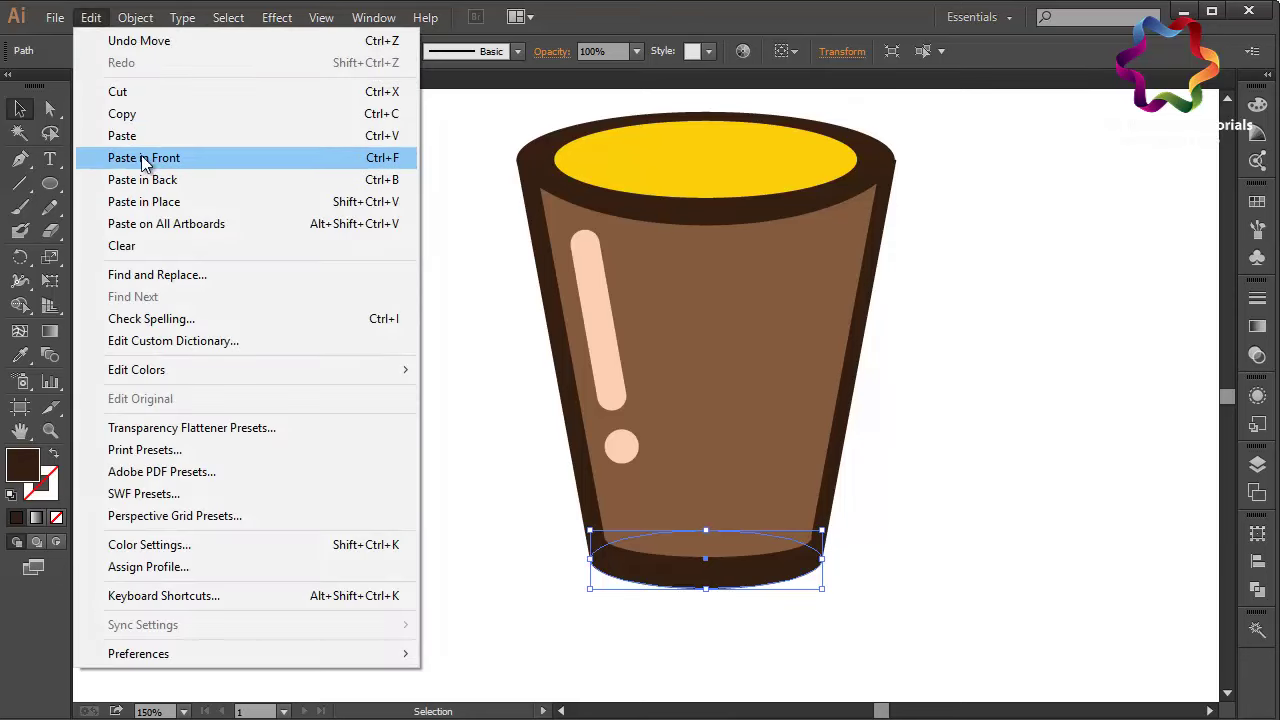
pyautogui.click(145, 179)
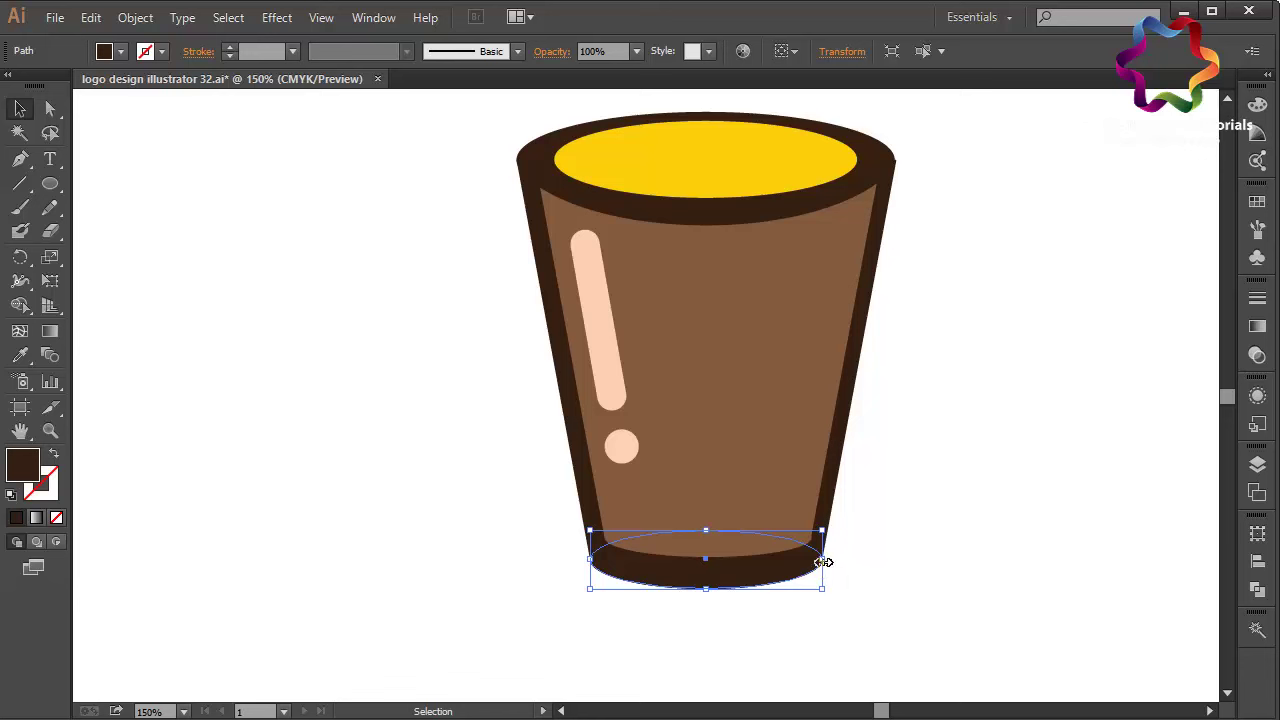
pyautogui.moveTo(822, 562); pyautogui.dragTo(905, 561)
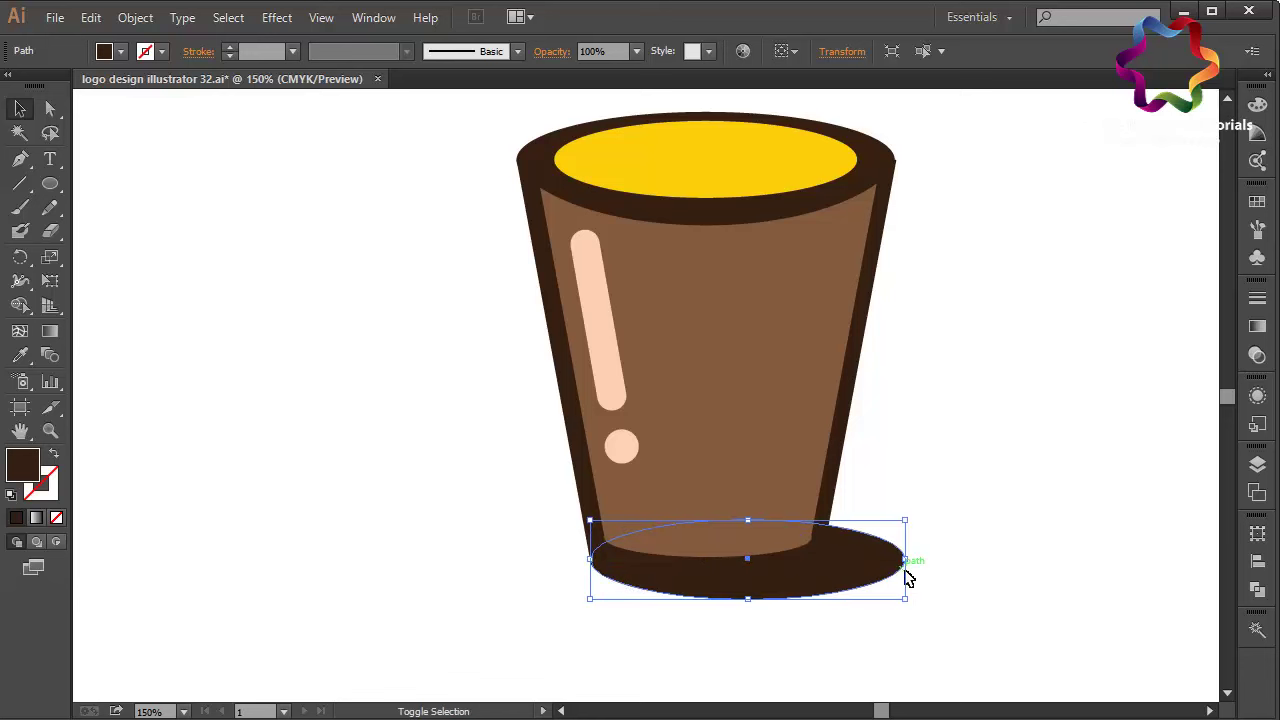
pyautogui.moveTo(590, 559); pyautogui.dragTo(511, 577)
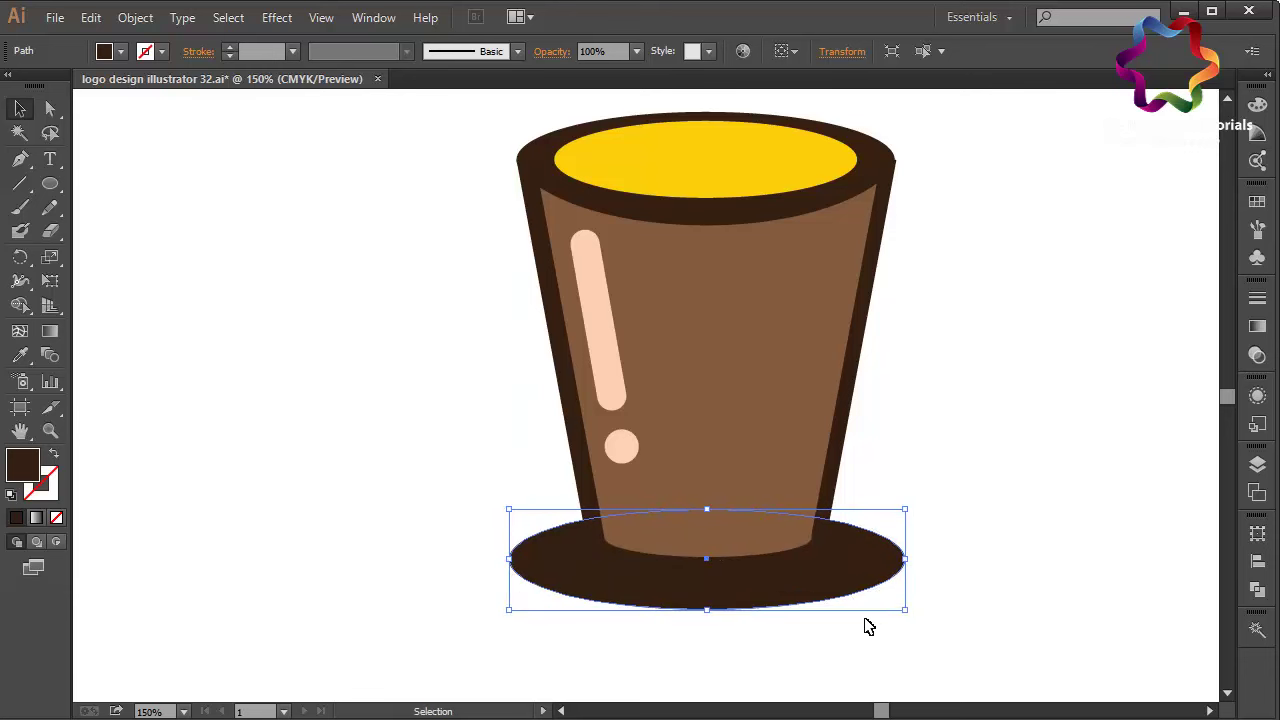
# - Fill the wide ellipse near-black #160C07 and lower it slightly as a ground shadow
pyautogui.click(898, 652)
pyautogui.click(777, 602)
pyautogui.doubleClick(22, 466)
pyautogui.click(547, 466)
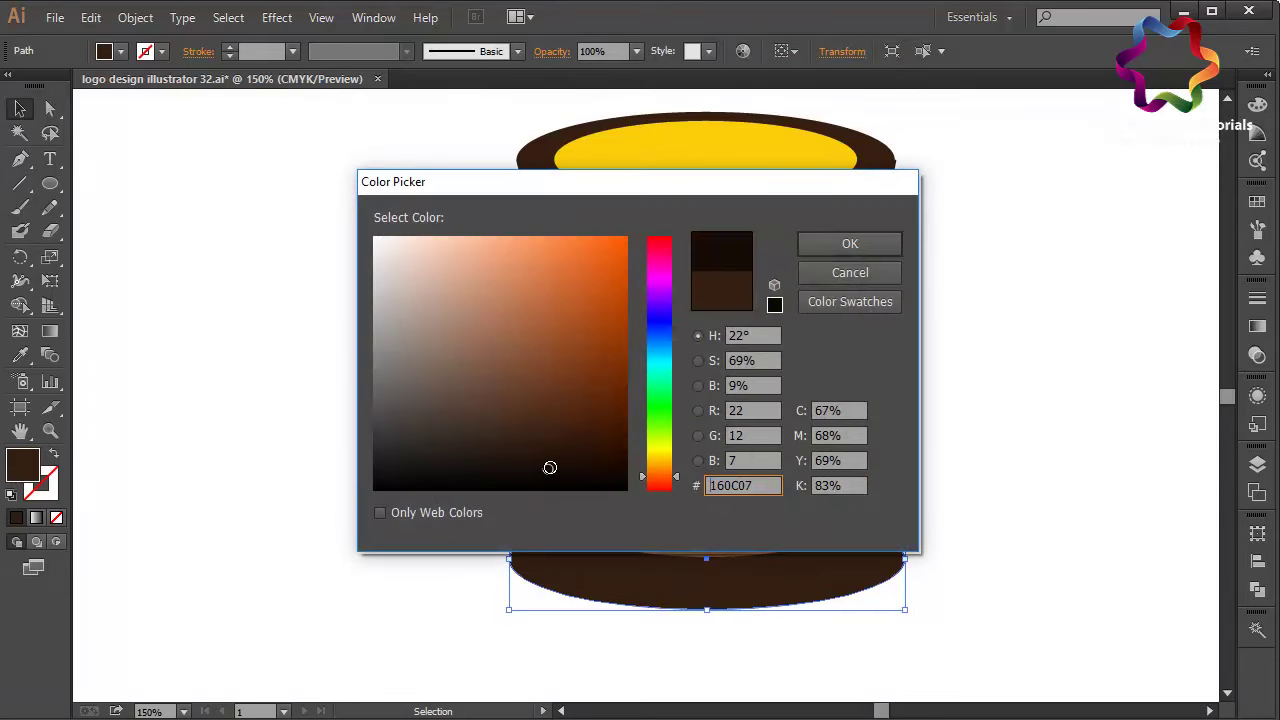
pyautogui.click(849, 244)
pyautogui.click(940, 358)
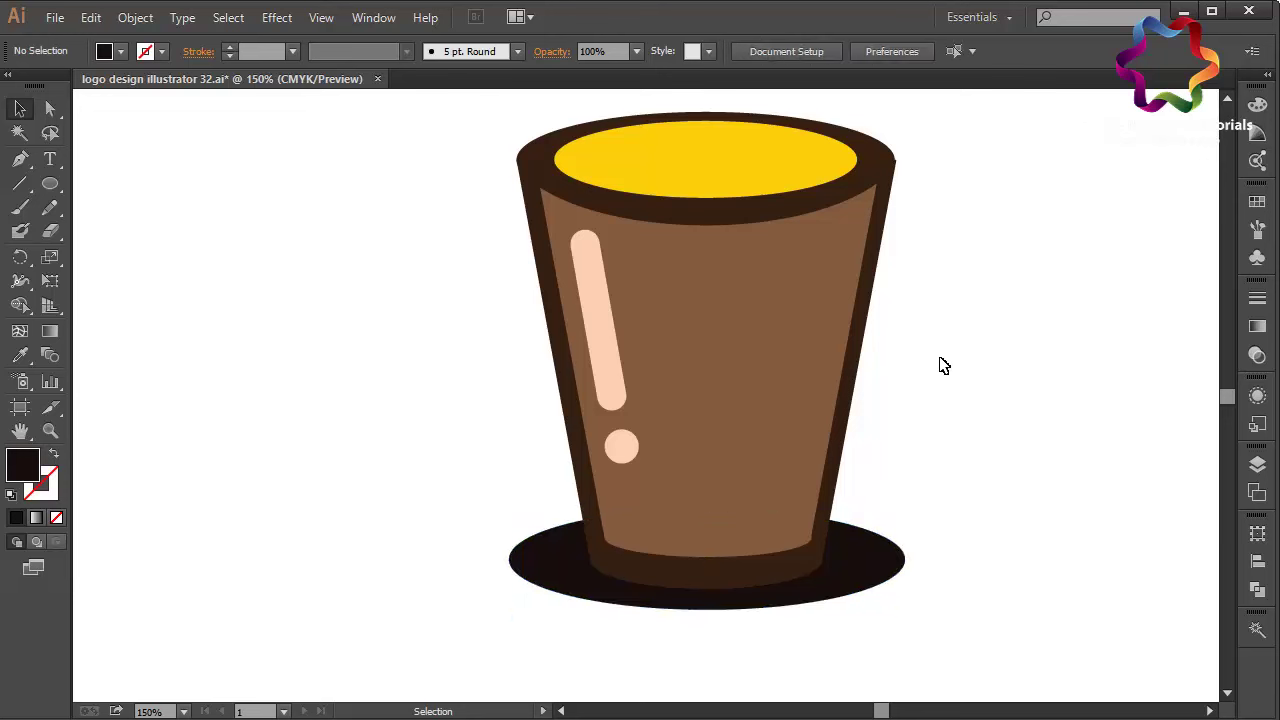
pyautogui.moveTo(872, 558); pyautogui.dragTo(872, 570)
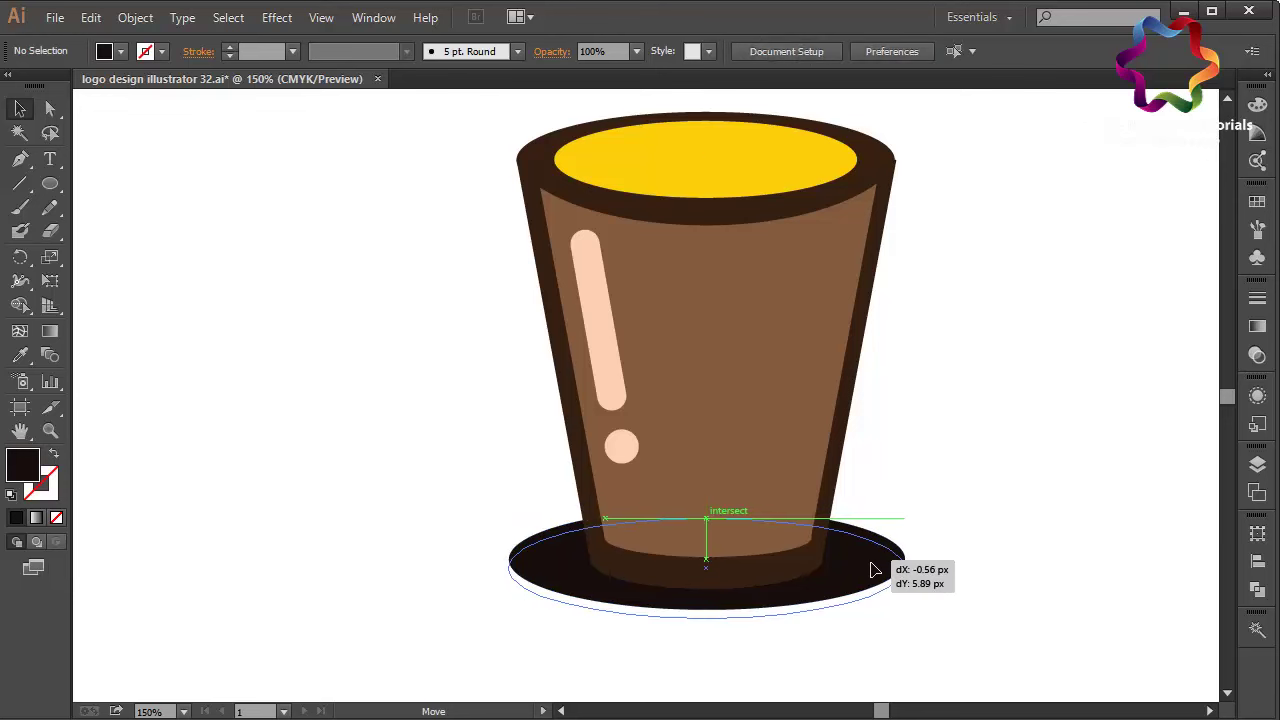
pyautogui.click(988, 588)
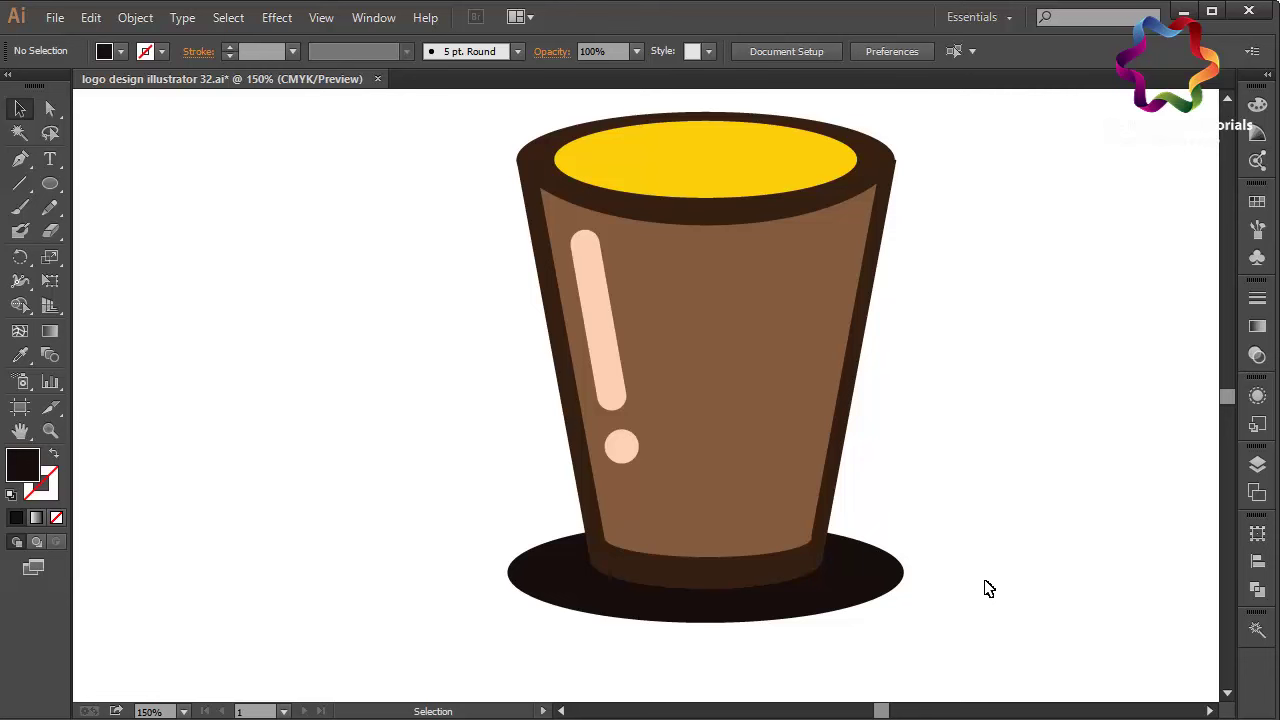
pyautogui.hotkey('ctrl', '-')
pyautogui.hotkey('ctrl', '-')
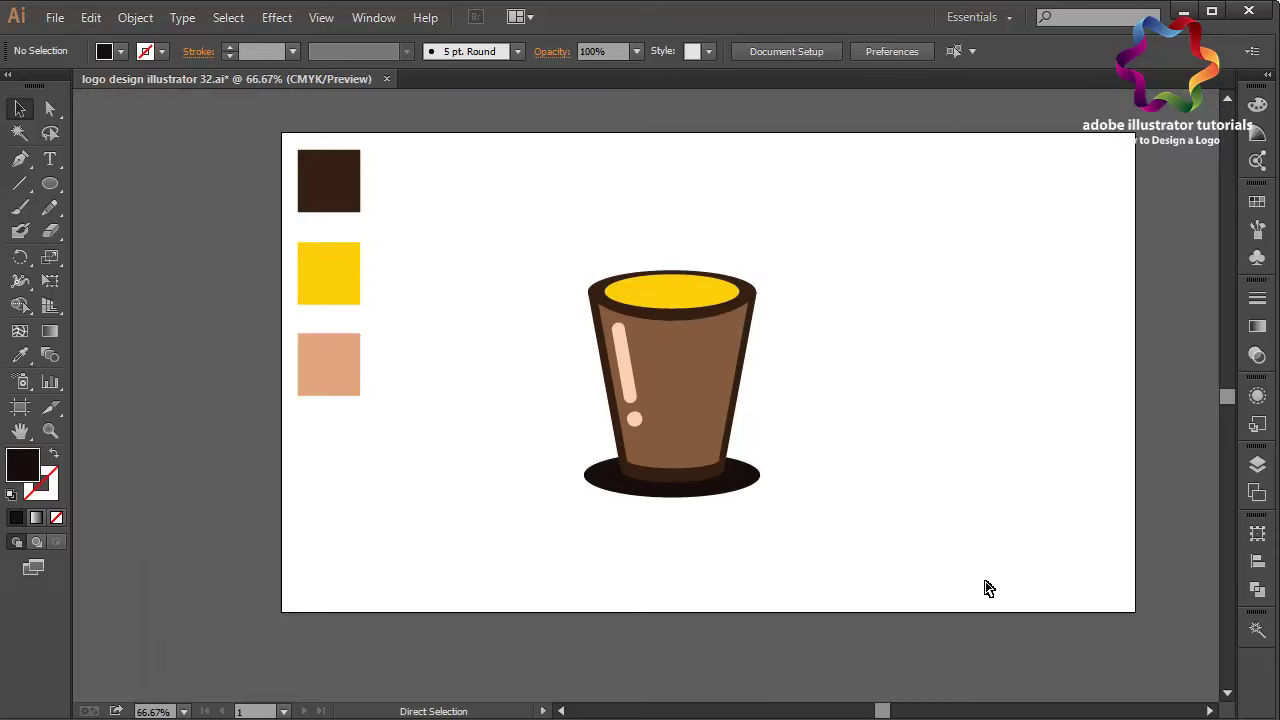
# - Copy the cup inner base's hex colour 331F12 from the Color Picker
pyautogui.hotkey('ctrl', '+')
pyautogui.click(735, 538)
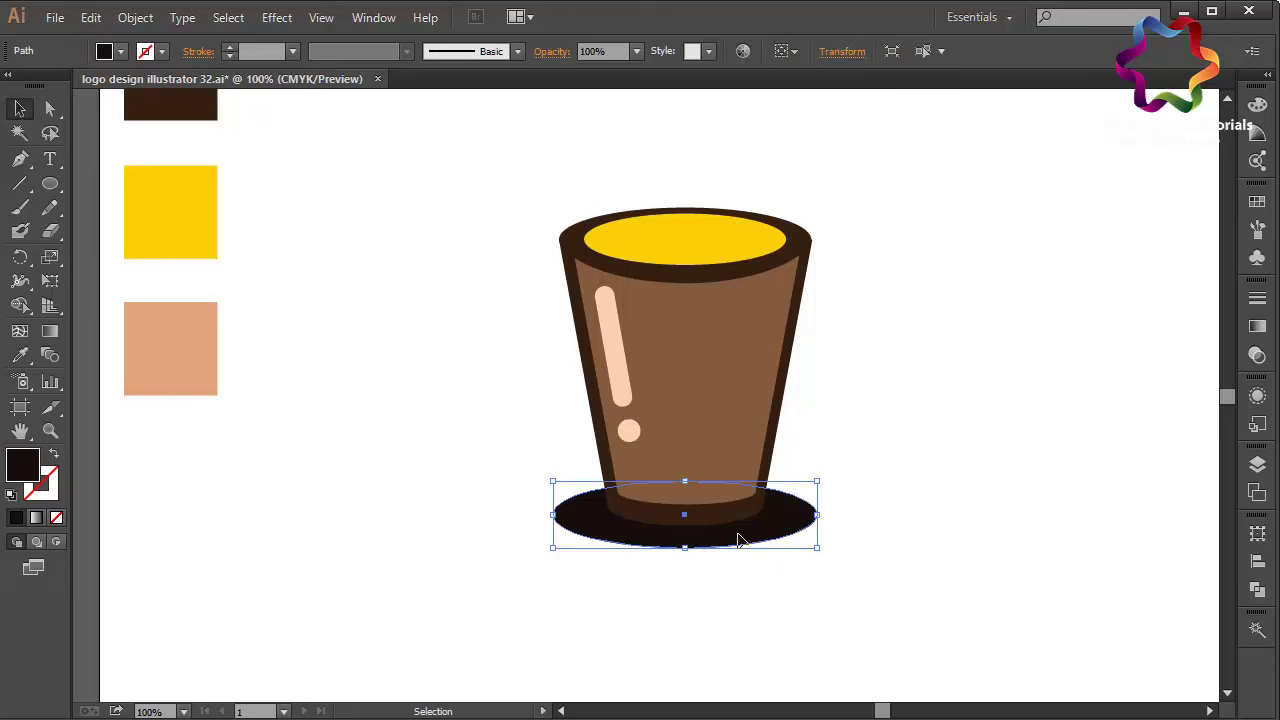
pyautogui.click(652, 522)
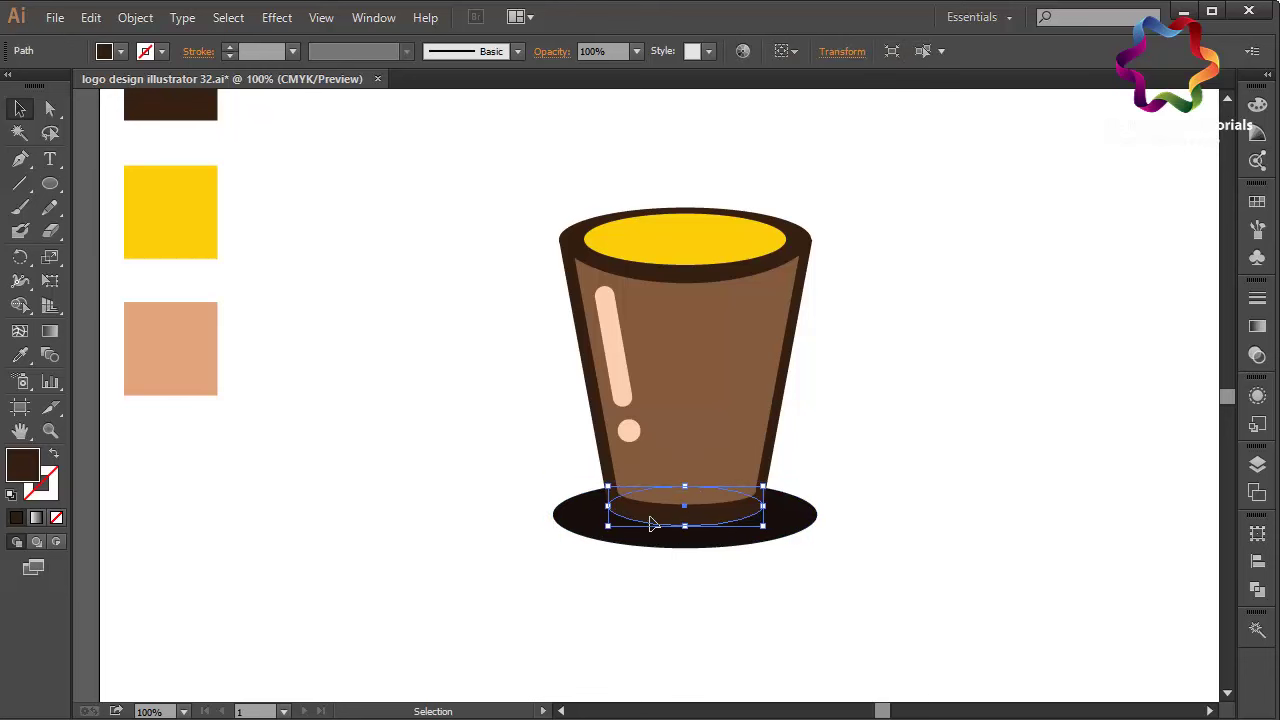
pyautogui.doubleClick(24, 468)
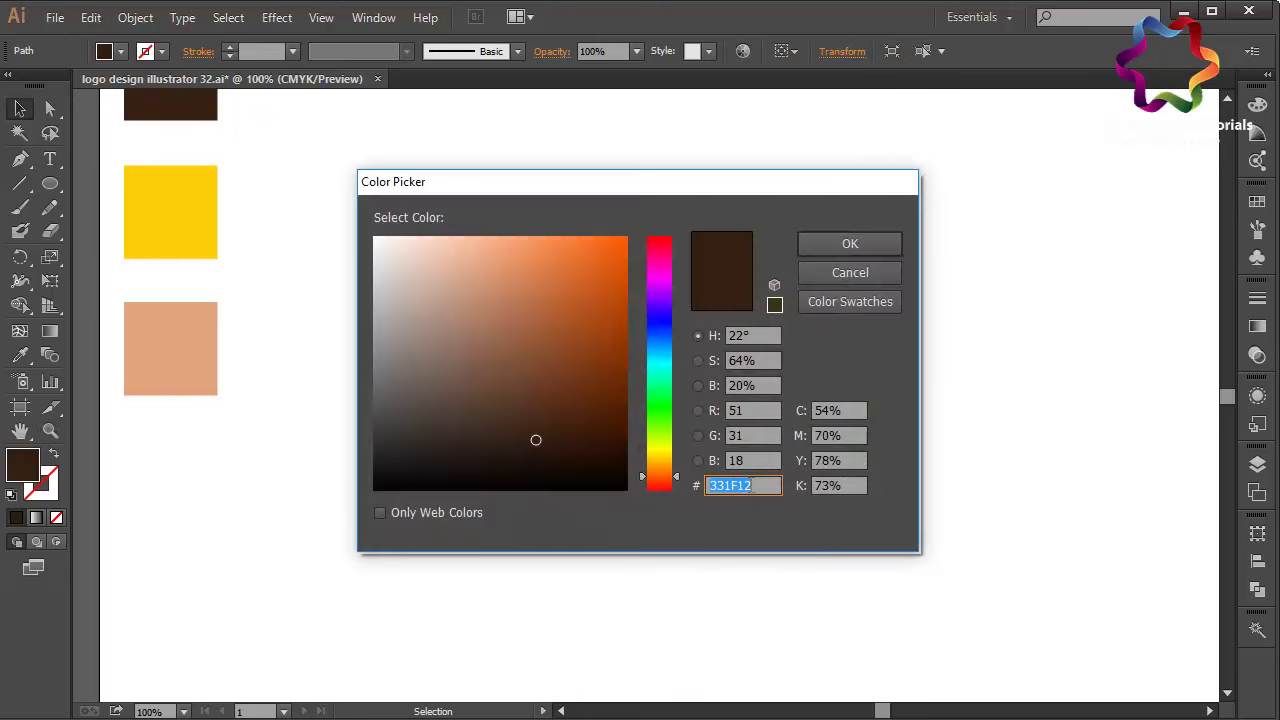
pyautogui.rightClick(745, 485)
pyautogui.click(670, 273)
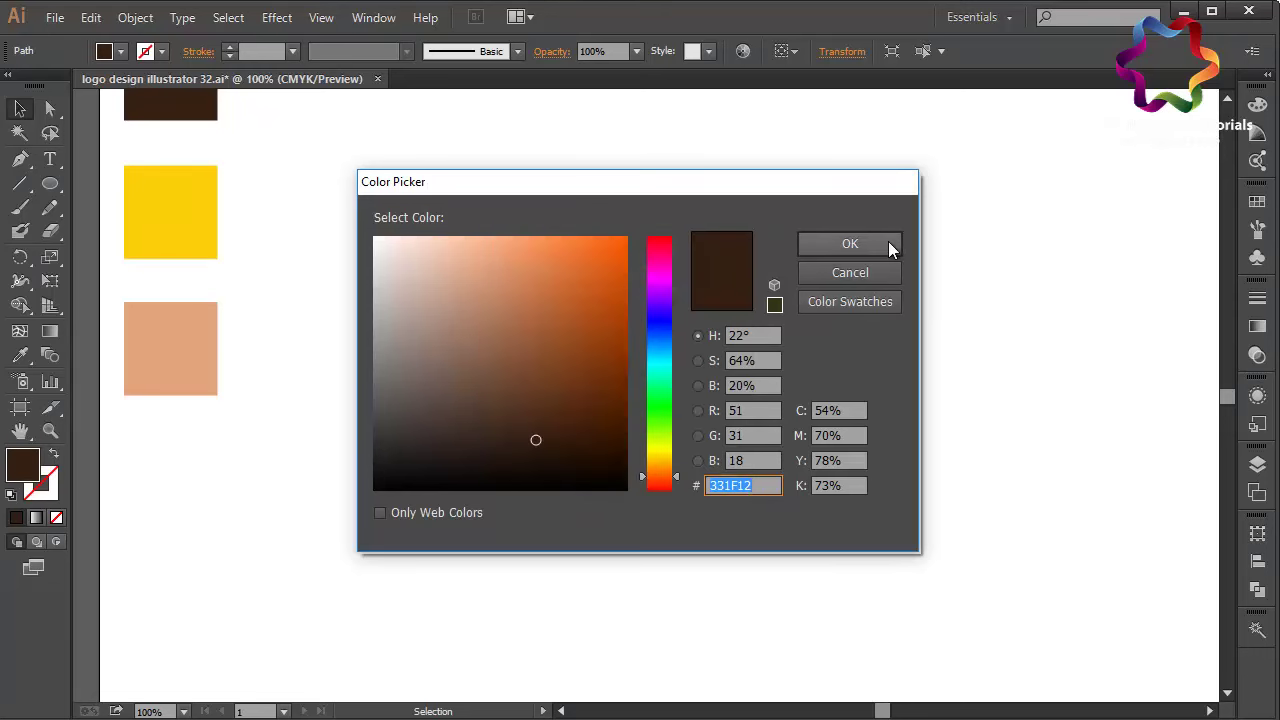
pyautogui.click(870, 246)
# - Paste 331F12 as the fill of the large shadow oval under the cup
pyautogui.click(730, 540)
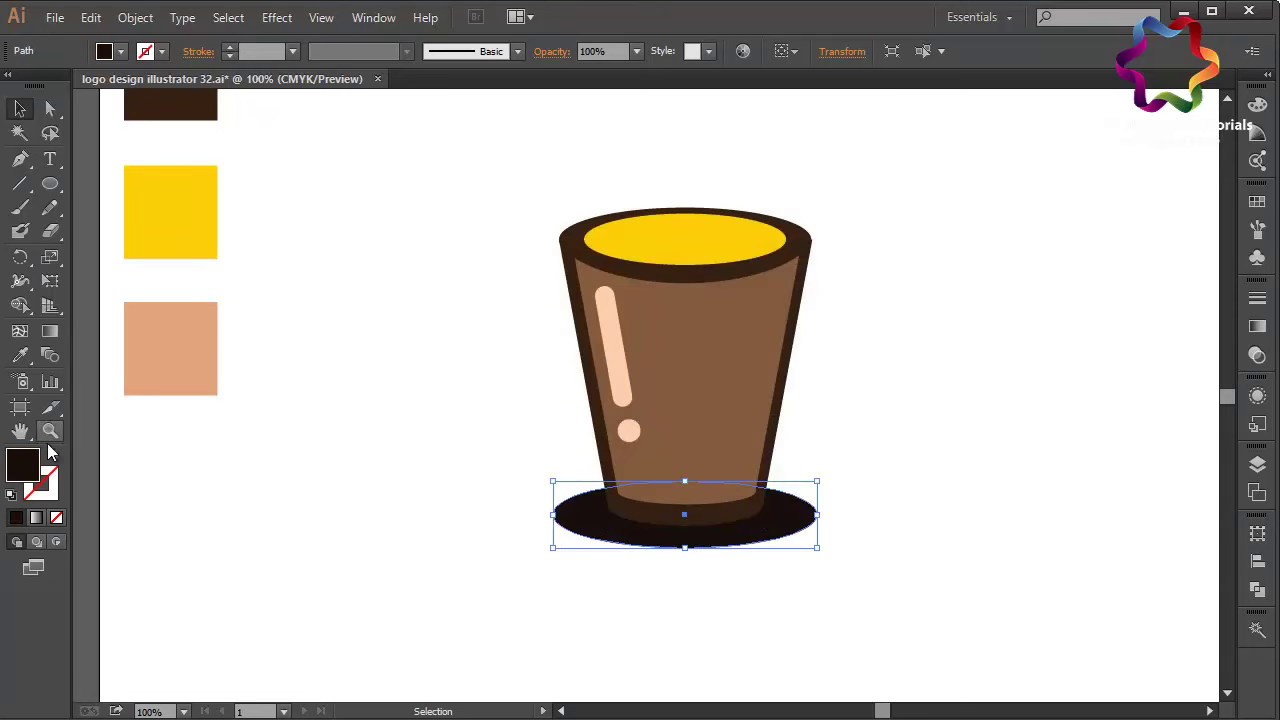
pyautogui.doubleClick(24, 466)
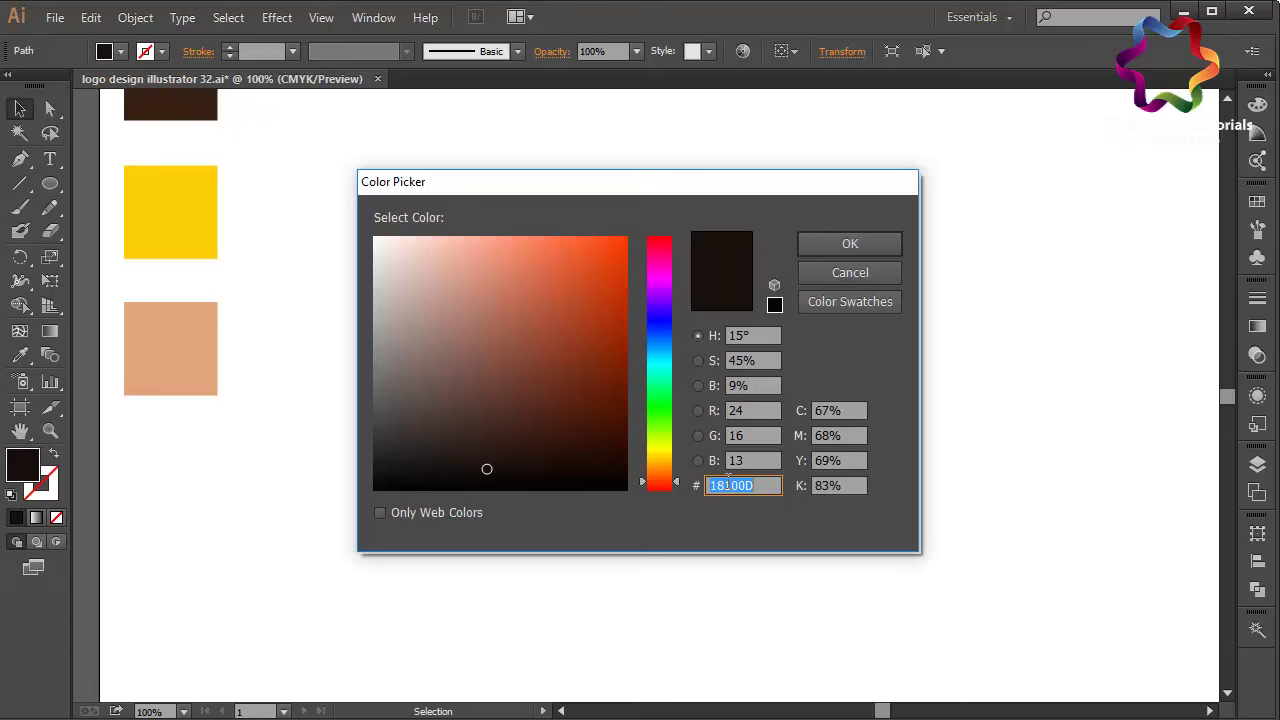
pyautogui.rightClick(730, 485)
pyautogui.click(621, 295)
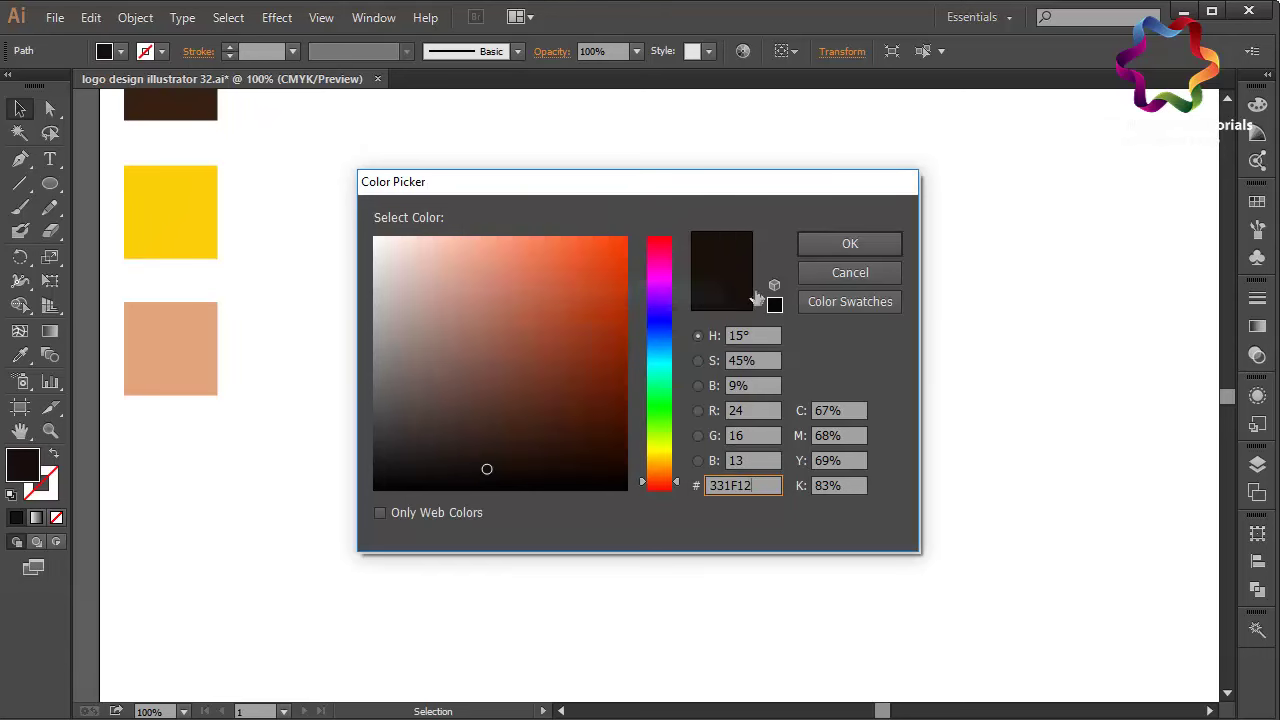
pyautogui.click(812, 252)
pyautogui.click(951, 380)
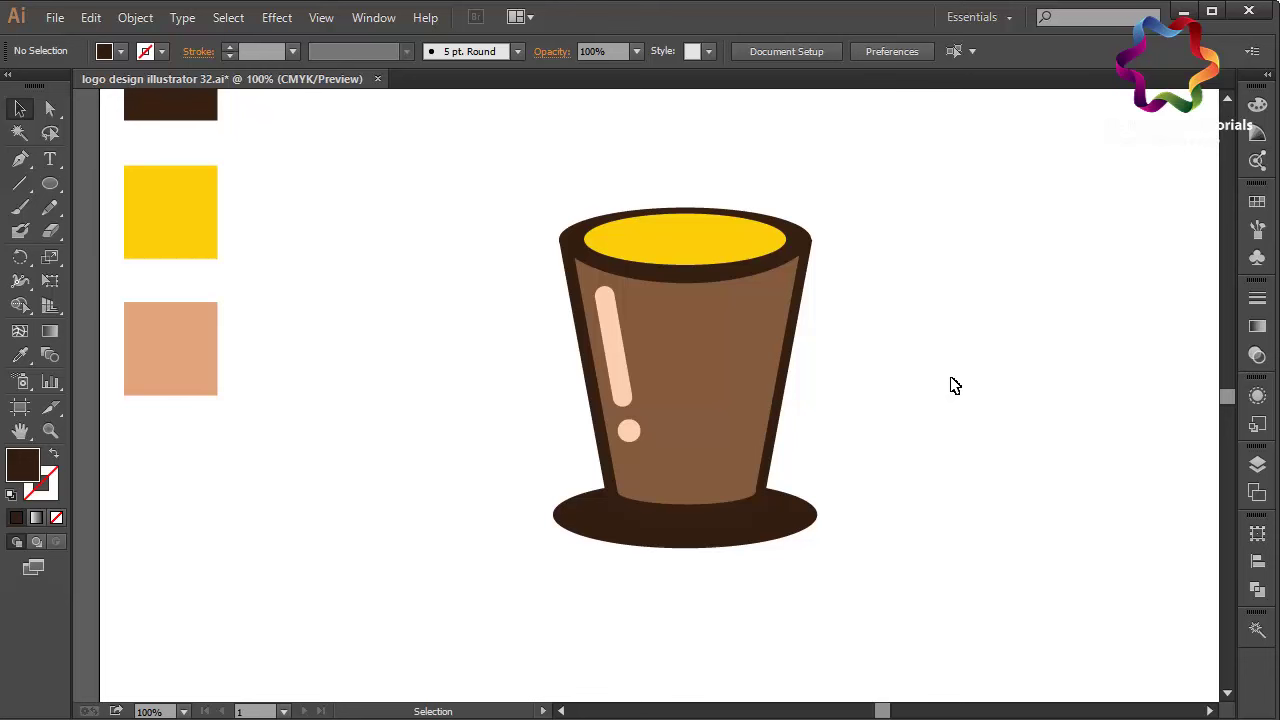
# - Marquee-select all the cup's parts and drag them up and to the left
pyautogui.scroll(2, 953, 385)
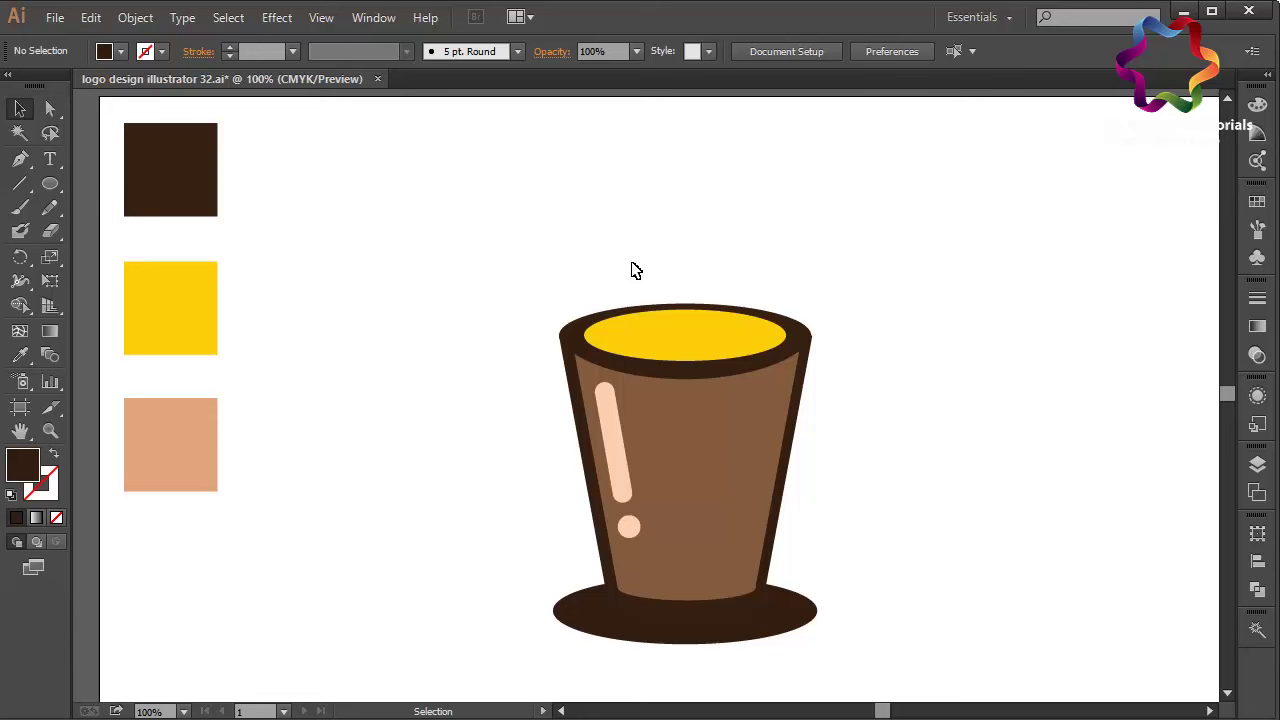
pyautogui.click(672, 345)
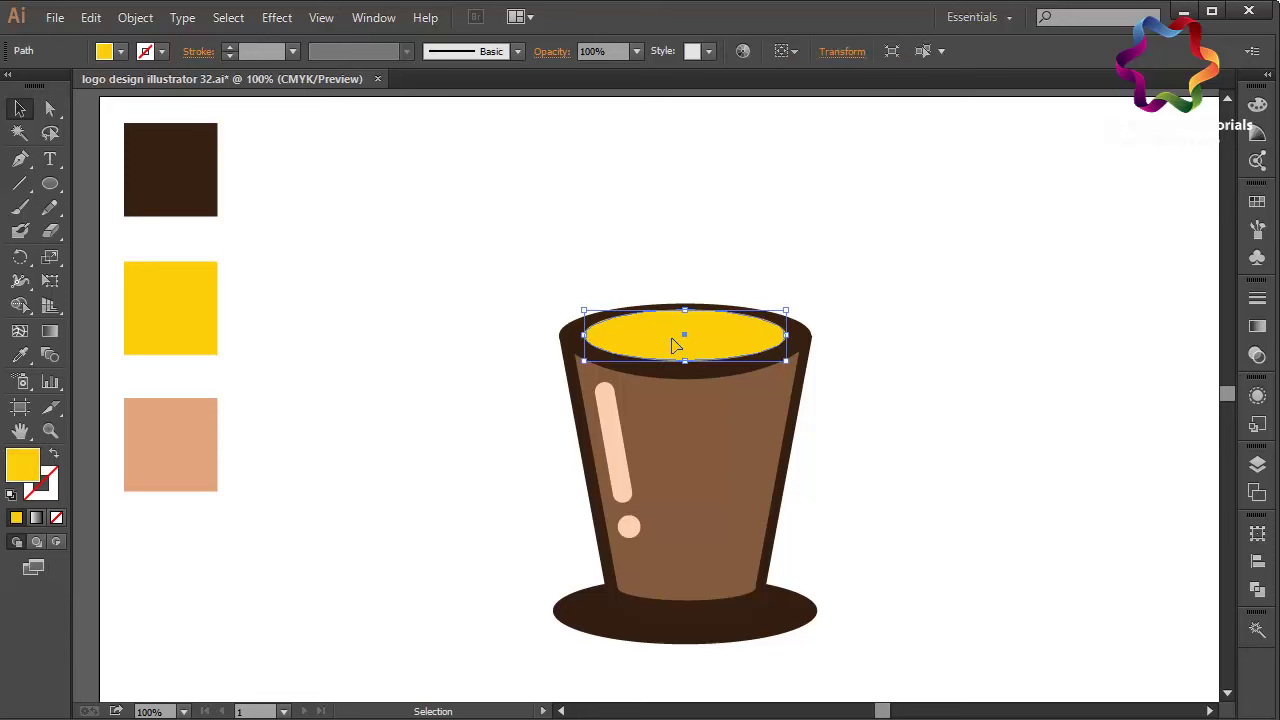
pyautogui.click(395, 313)
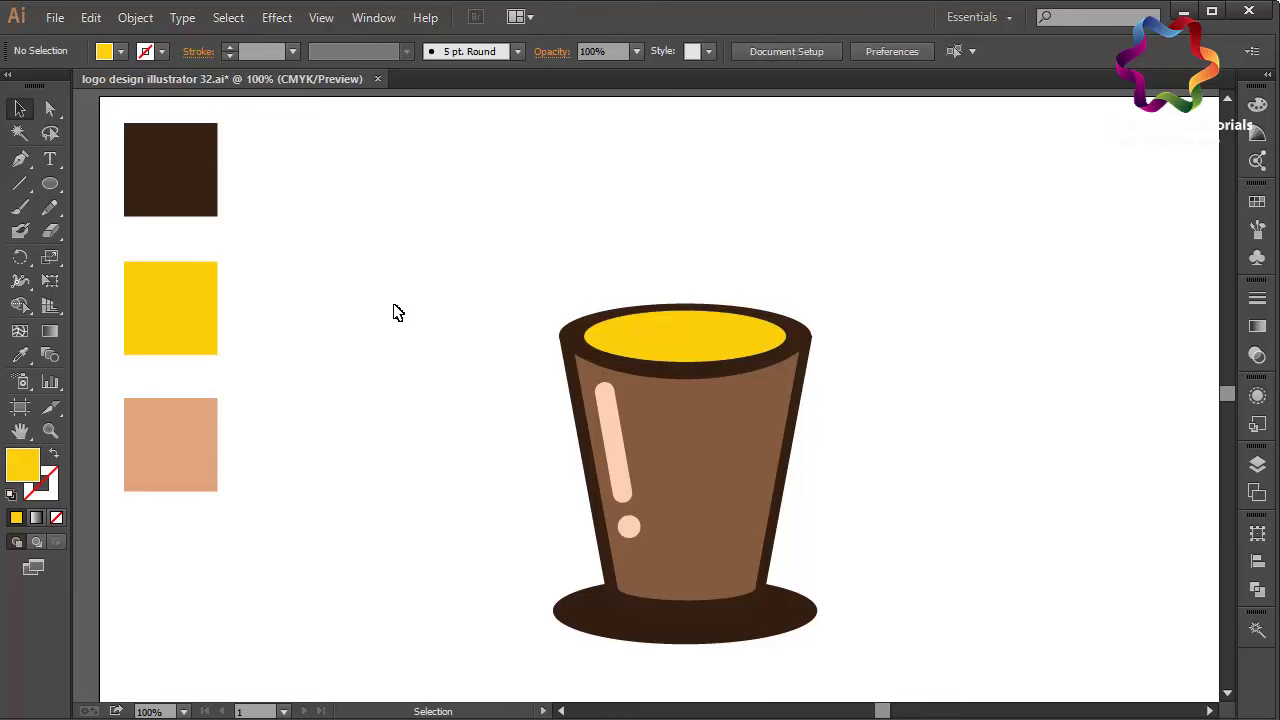
pyautogui.click(563, 340)
pyautogui.click(400, 344)
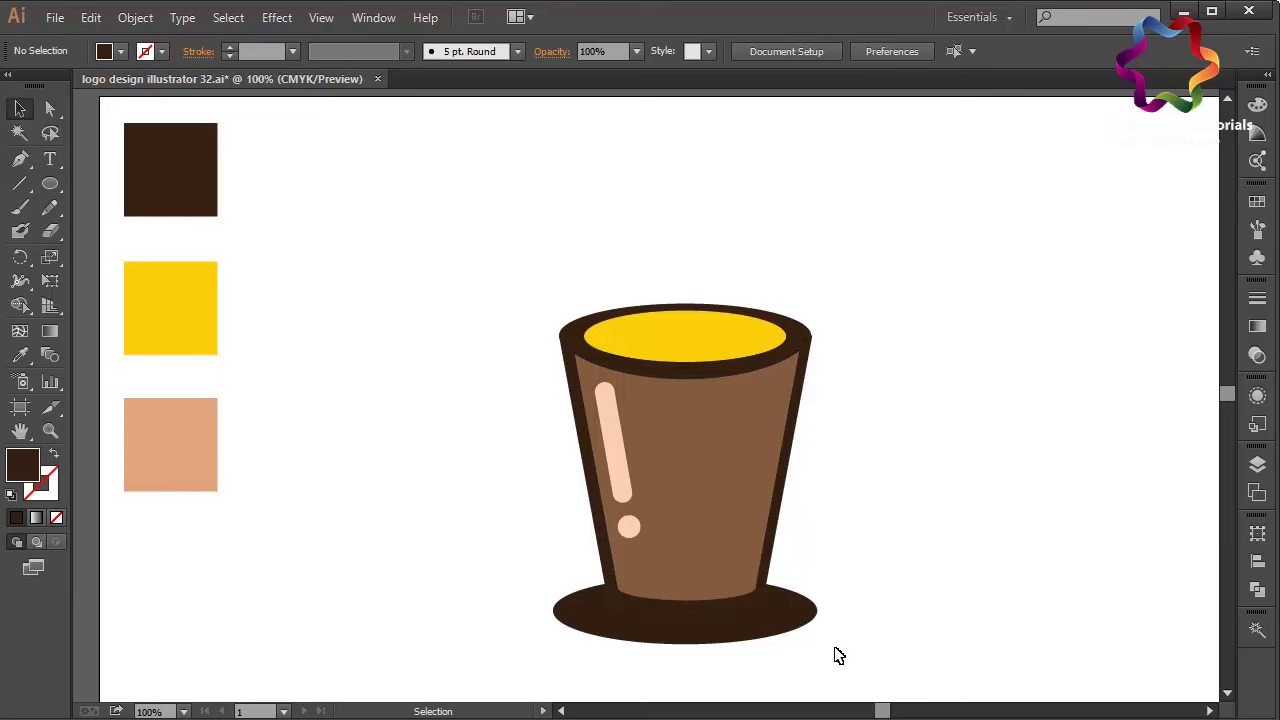
pyautogui.moveTo(837, 654); pyautogui.dragTo(465, 337)
pyautogui.moveTo(675, 416); pyautogui.dragTo(631, 251)
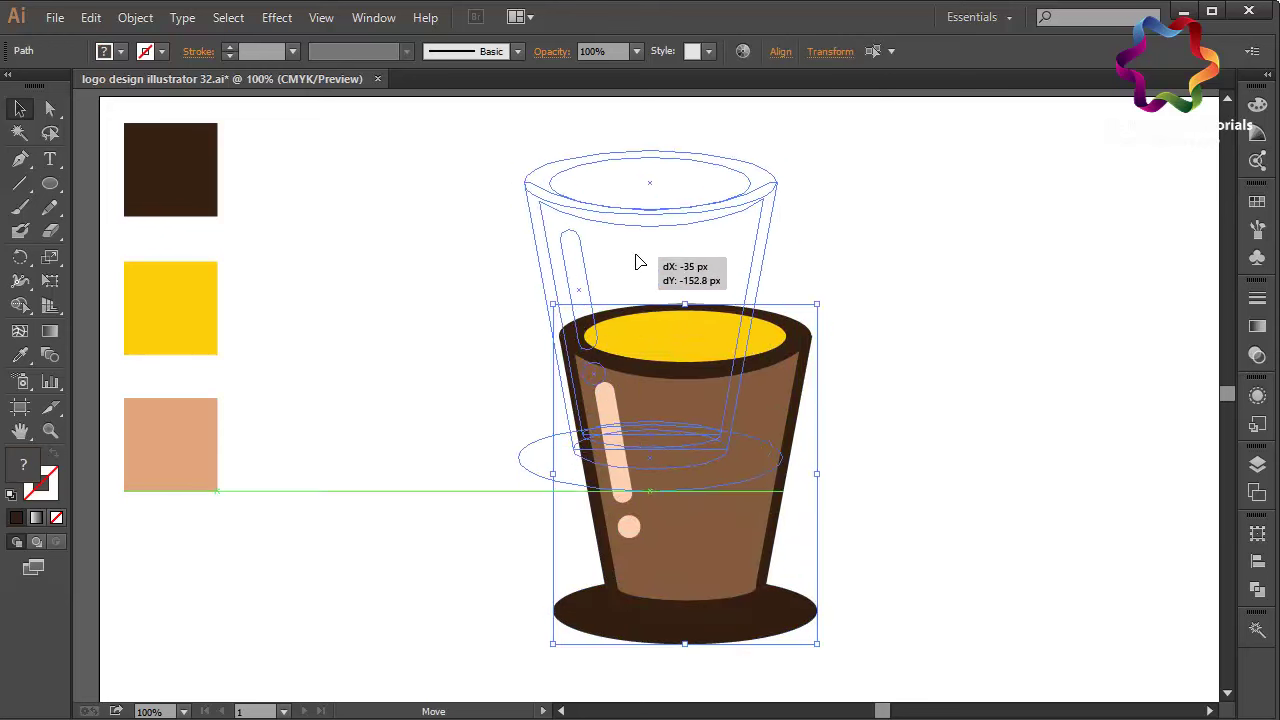
pyautogui.click(437, 320)
# - Set the CoffeeDrink text to 72 pt and move it just under the cup
pyautogui.click(50, 158)
pyautogui.write('CoffeeDrink')
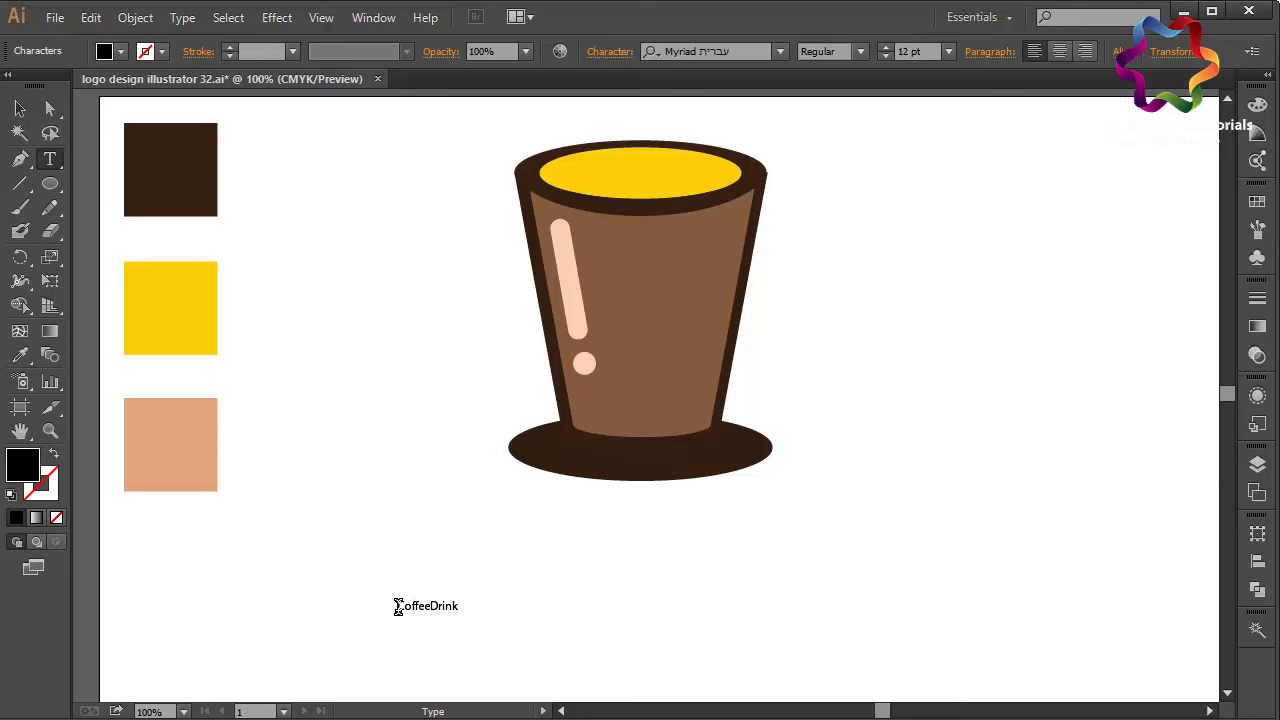
pyautogui.click(28, 104)
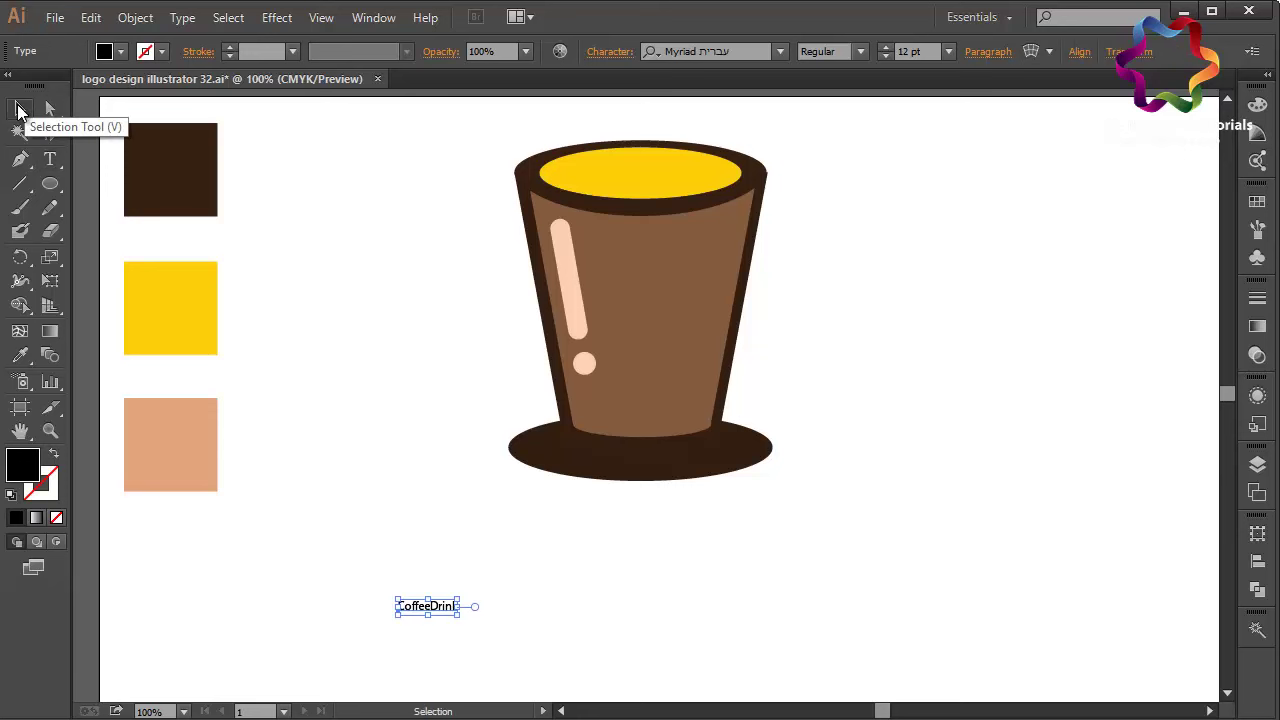
pyautogui.click(948, 51)
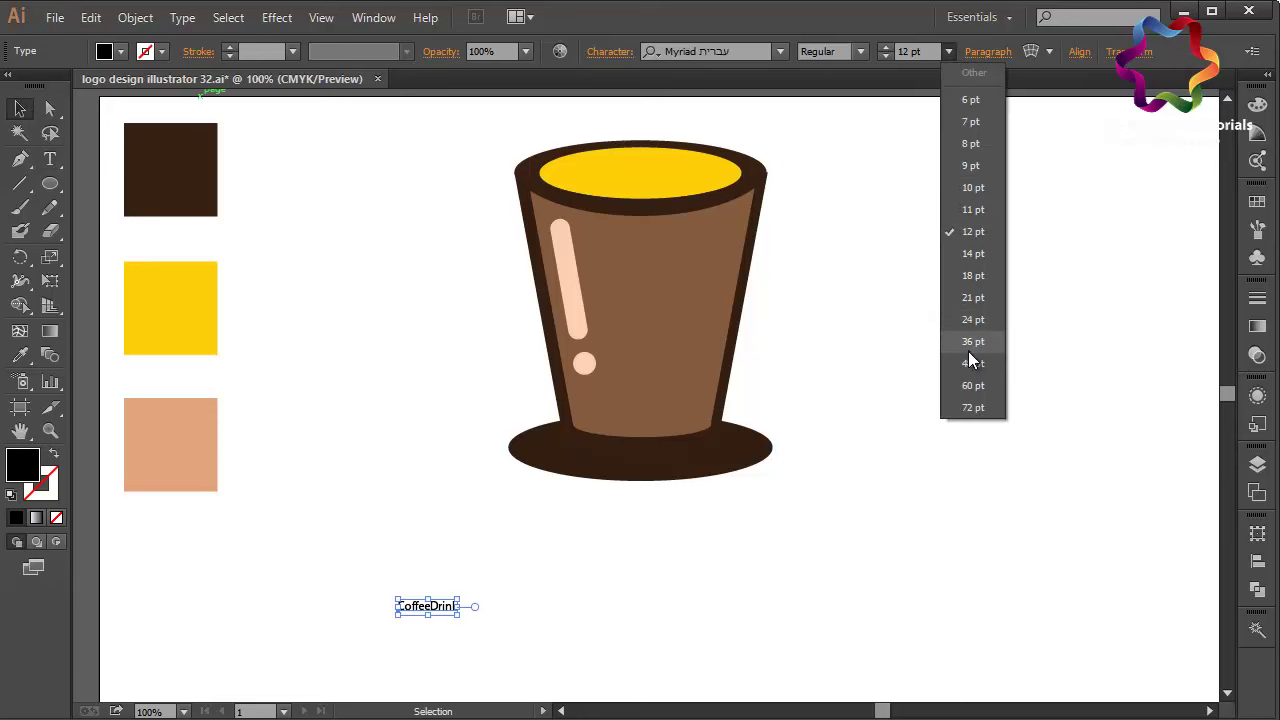
pyautogui.click(968, 342)
pyautogui.click(948, 51)
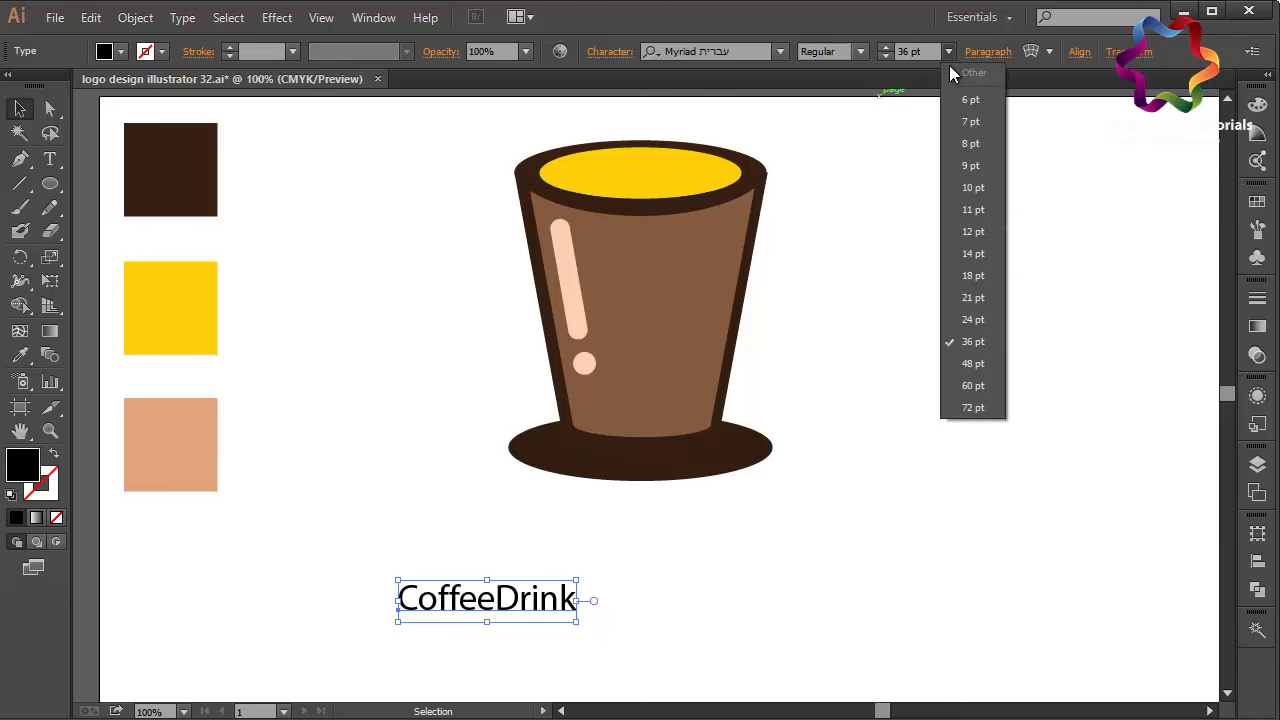
pyautogui.click(971, 400)
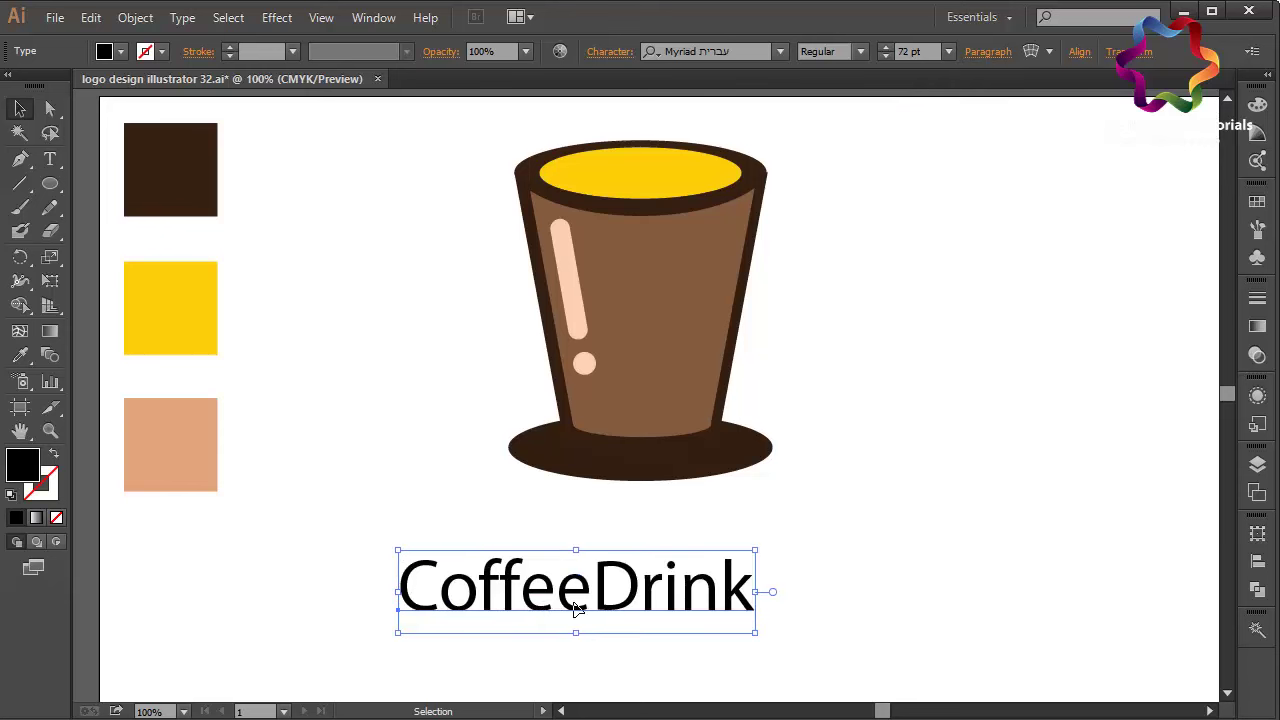
pyautogui.moveTo(575, 605); pyautogui.dragTo(641, 548)
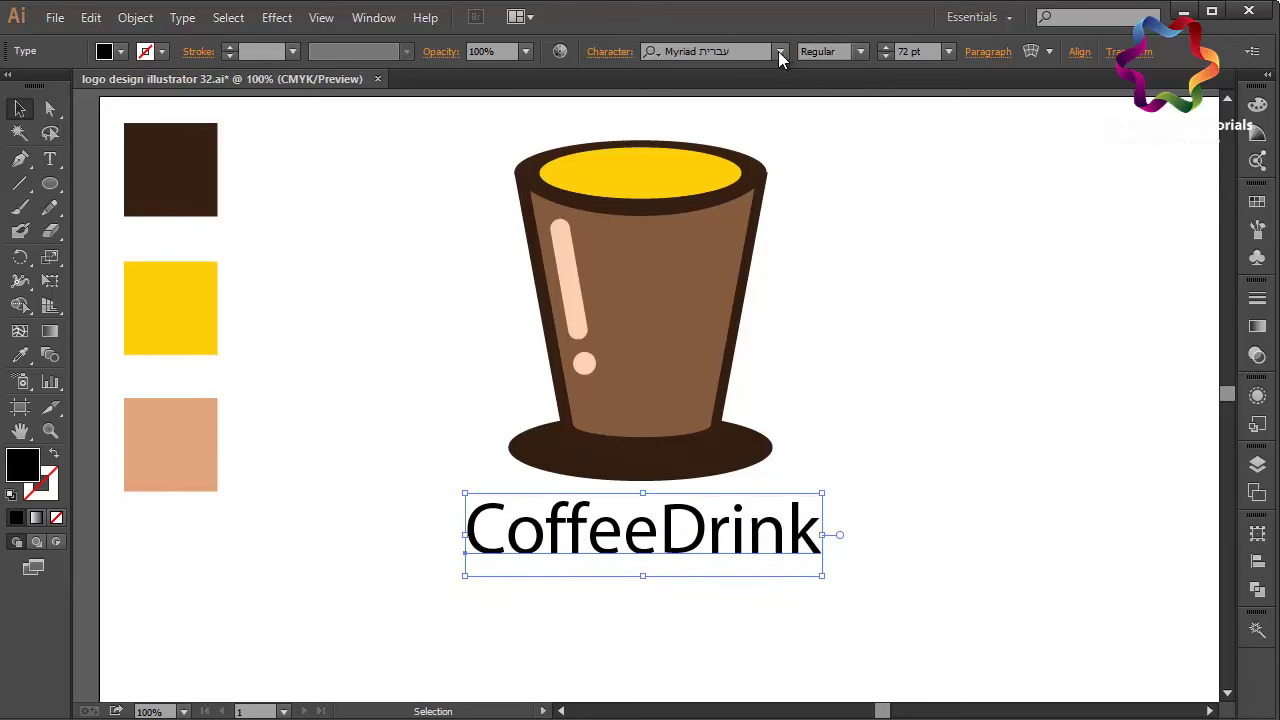
# - Try Myanmar Text, Microsoft Yi Baiti and Franklin Gothic Medium fonts on CoffeeDrink
pyautogui.click(779, 52)
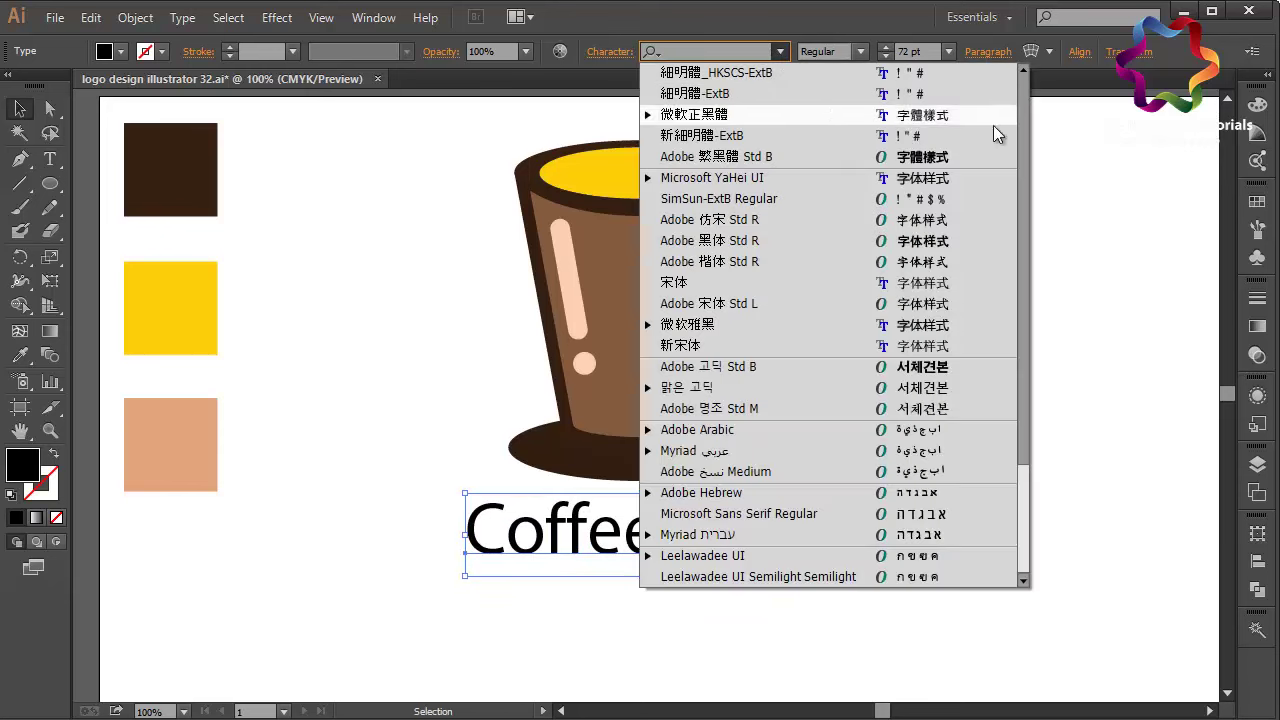
pyautogui.click(1025, 126)
pyautogui.click(1023, 123)
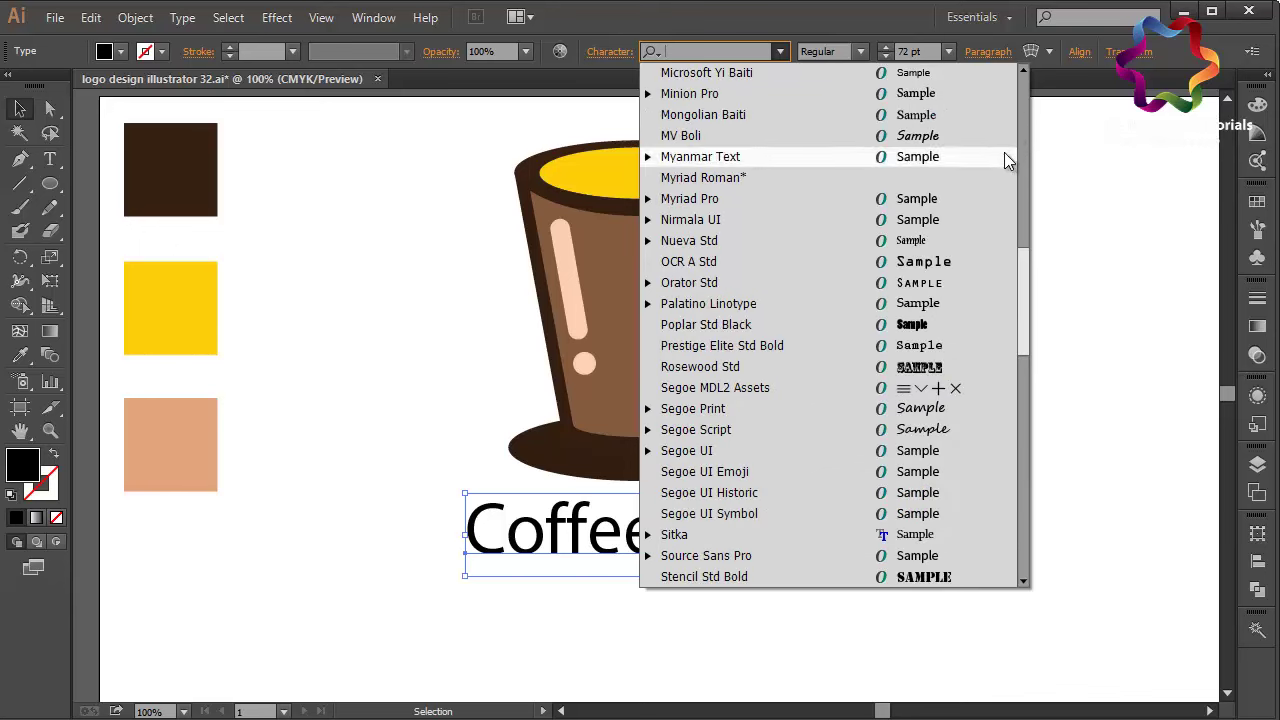
pyautogui.click(1006, 157)
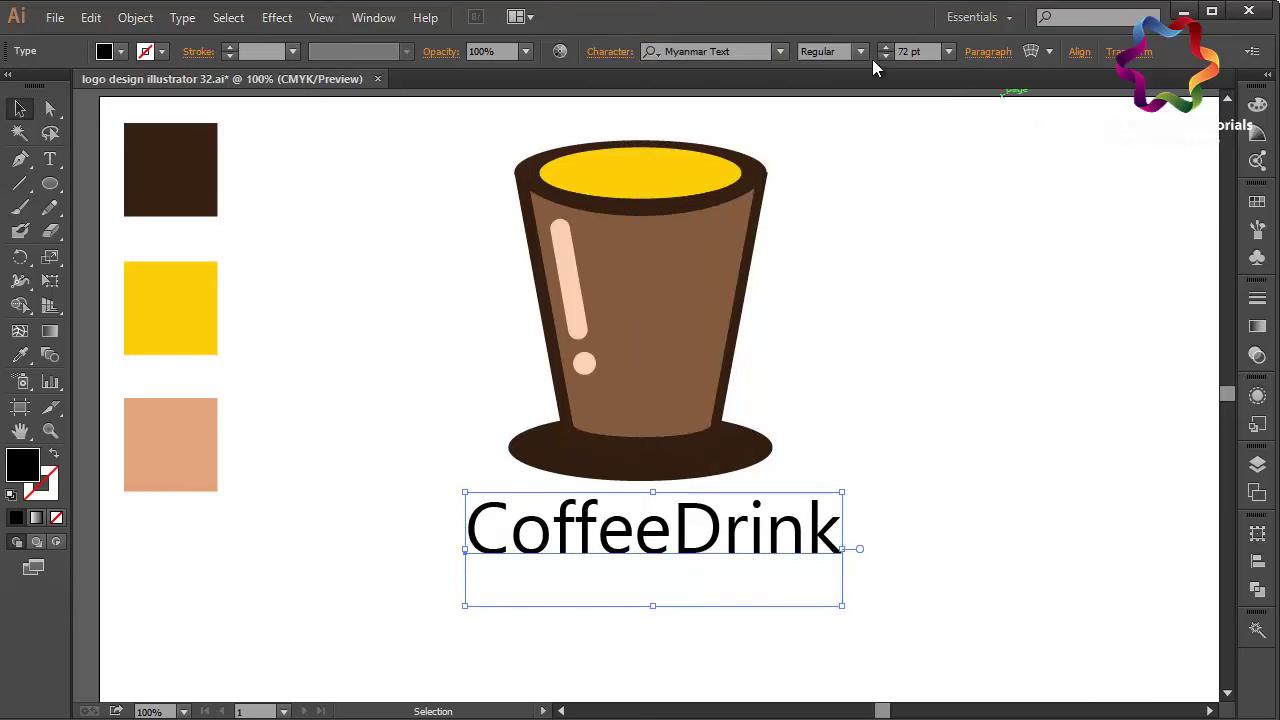
pyautogui.click(776, 53)
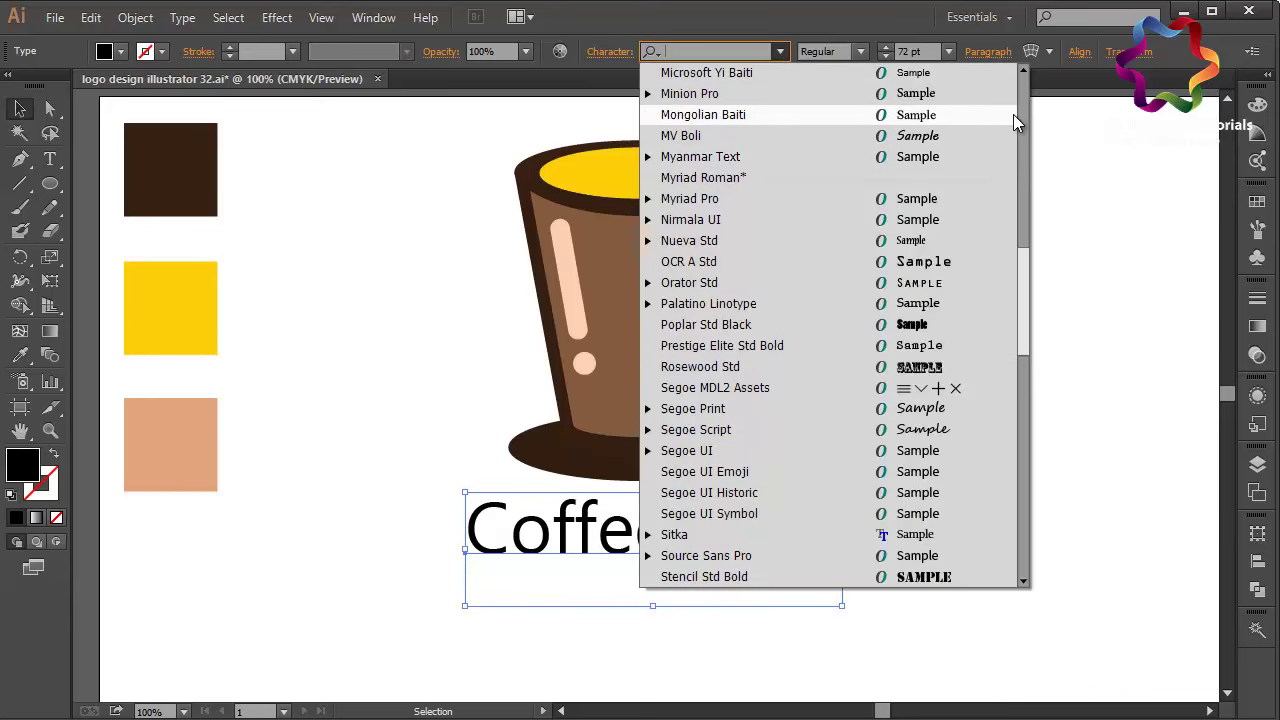
pyautogui.click(935, 75)
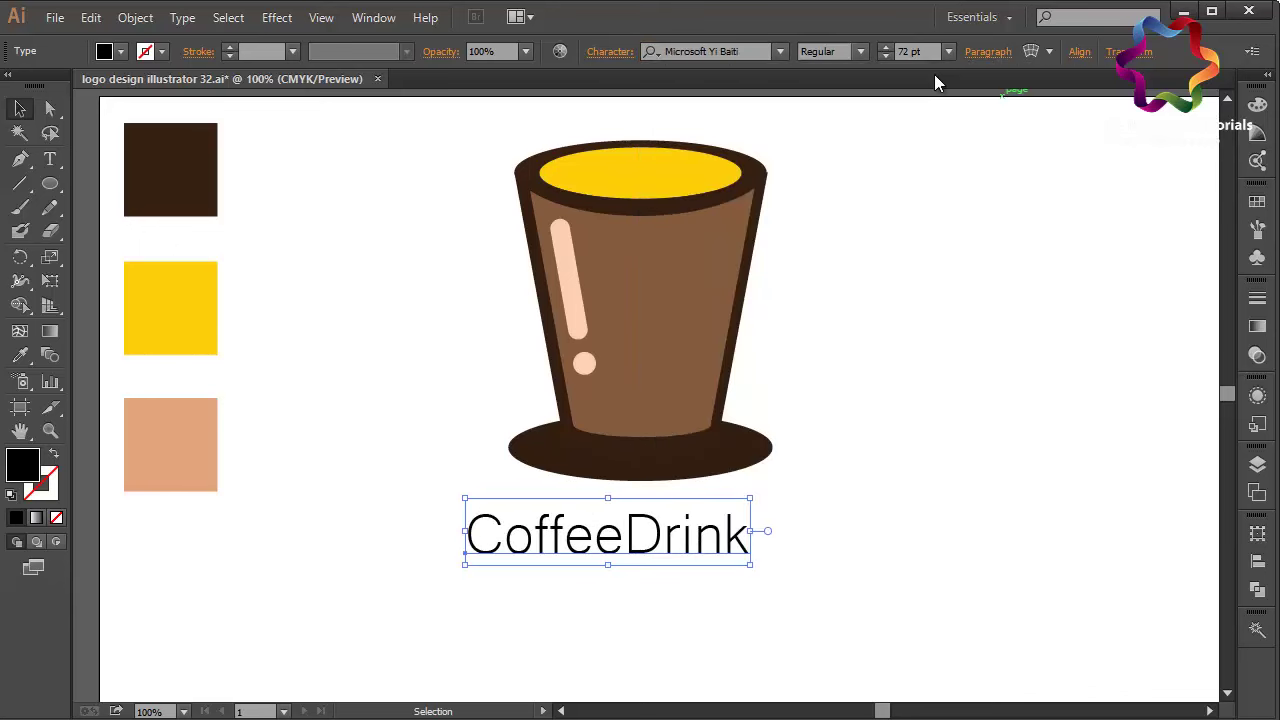
pyautogui.click(774, 55)
pyautogui.click(1021, 124)
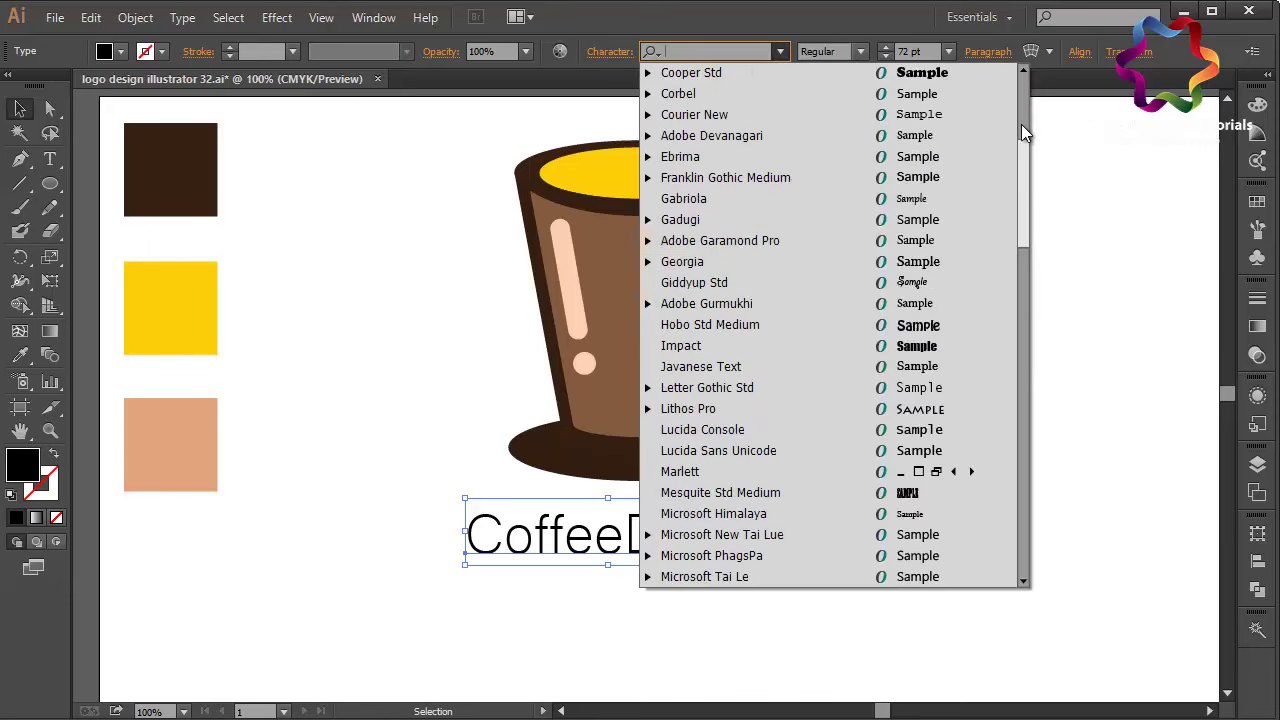
pyautogui.click(993, 178)
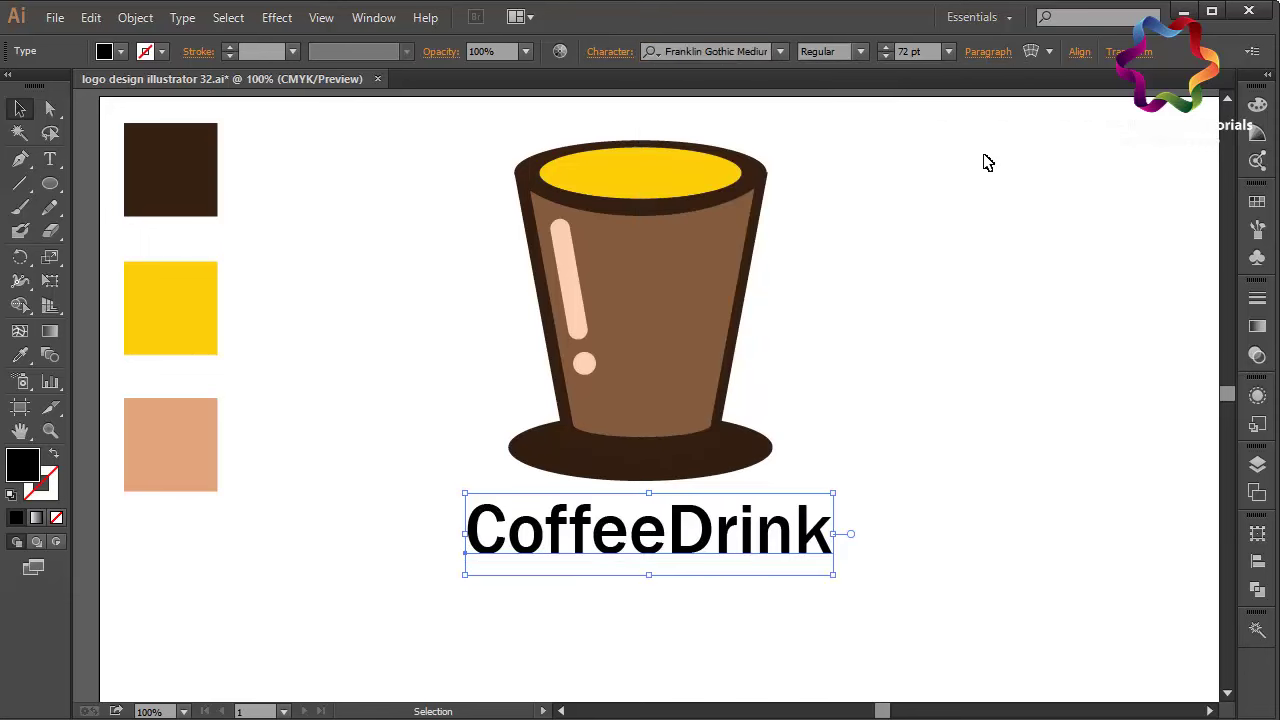
# - Try Arial, then settle on Comic Sans MS Bold for CoffeeDrink
pyautogui.click(779, 53)
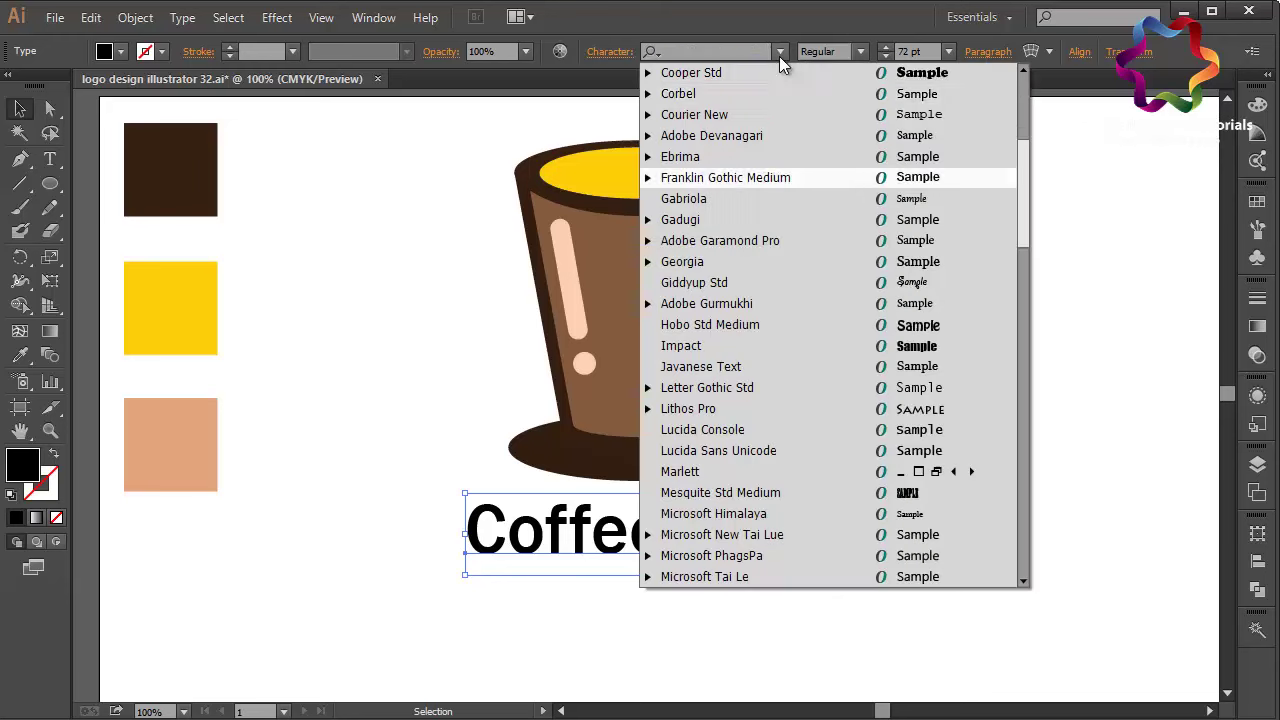
pyautogui.click(1026, 97)
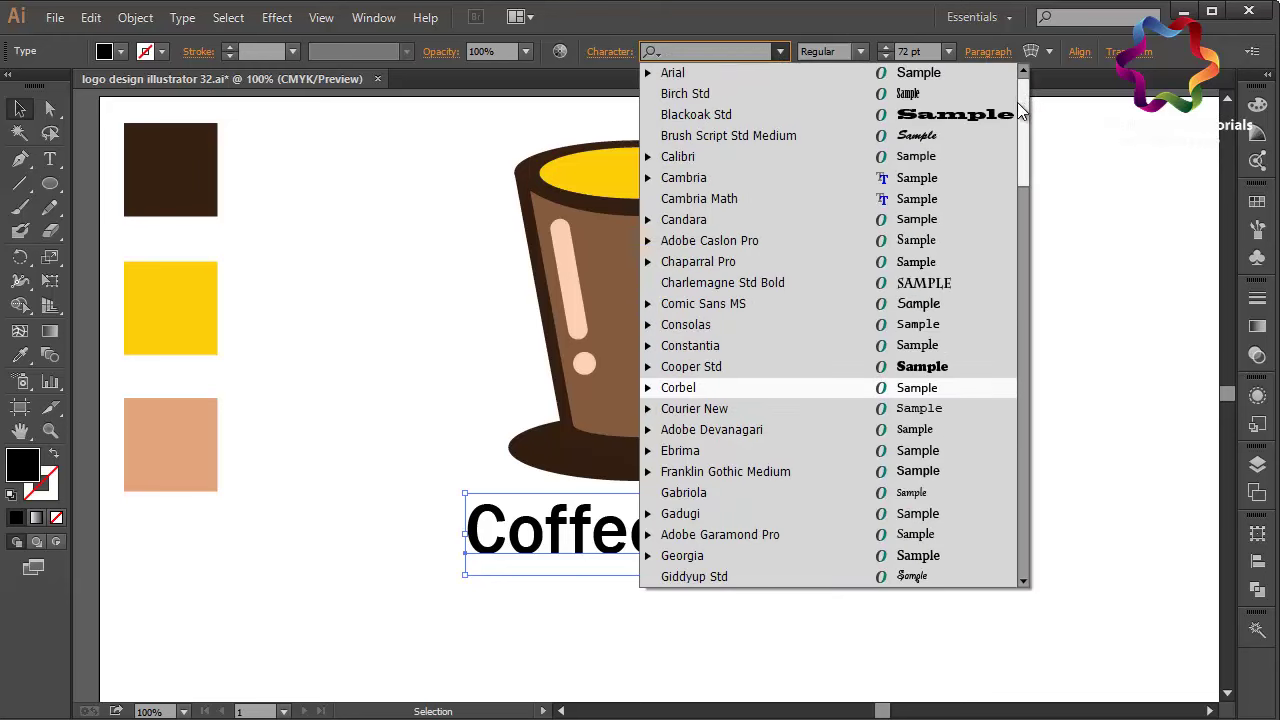
pyautogui.click(955, 76)
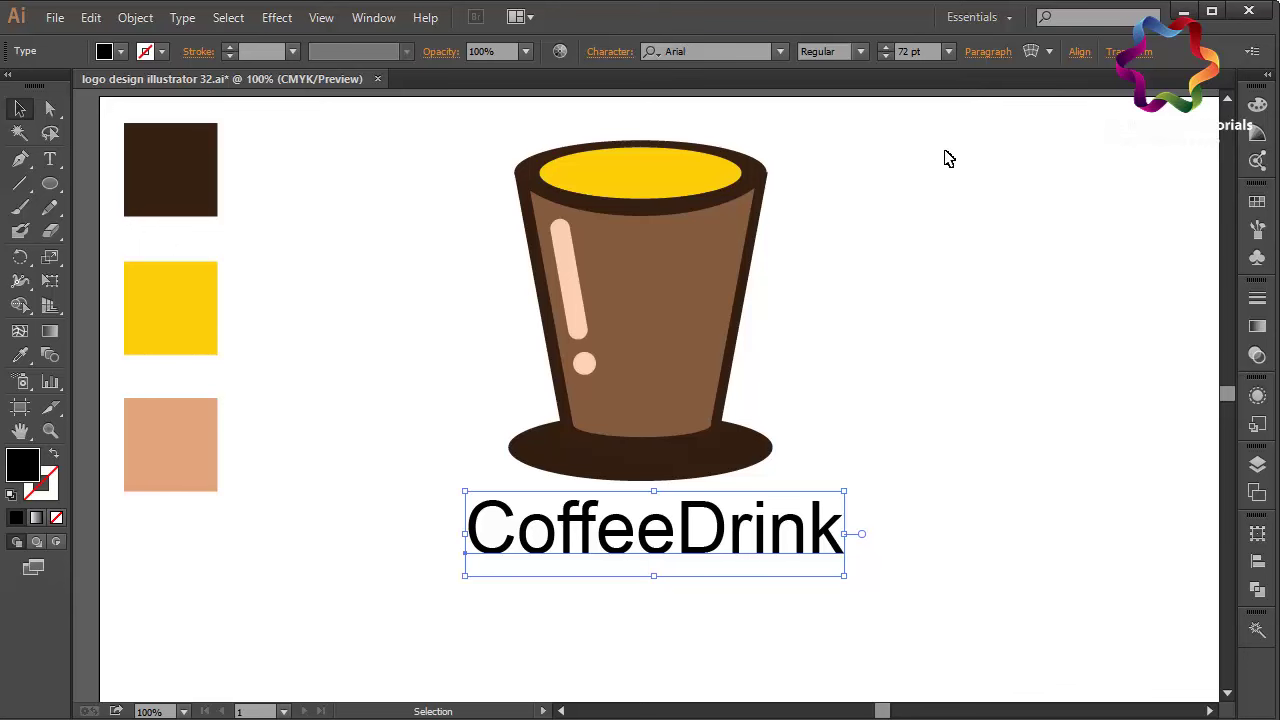
pyautogui.click(779, 51)
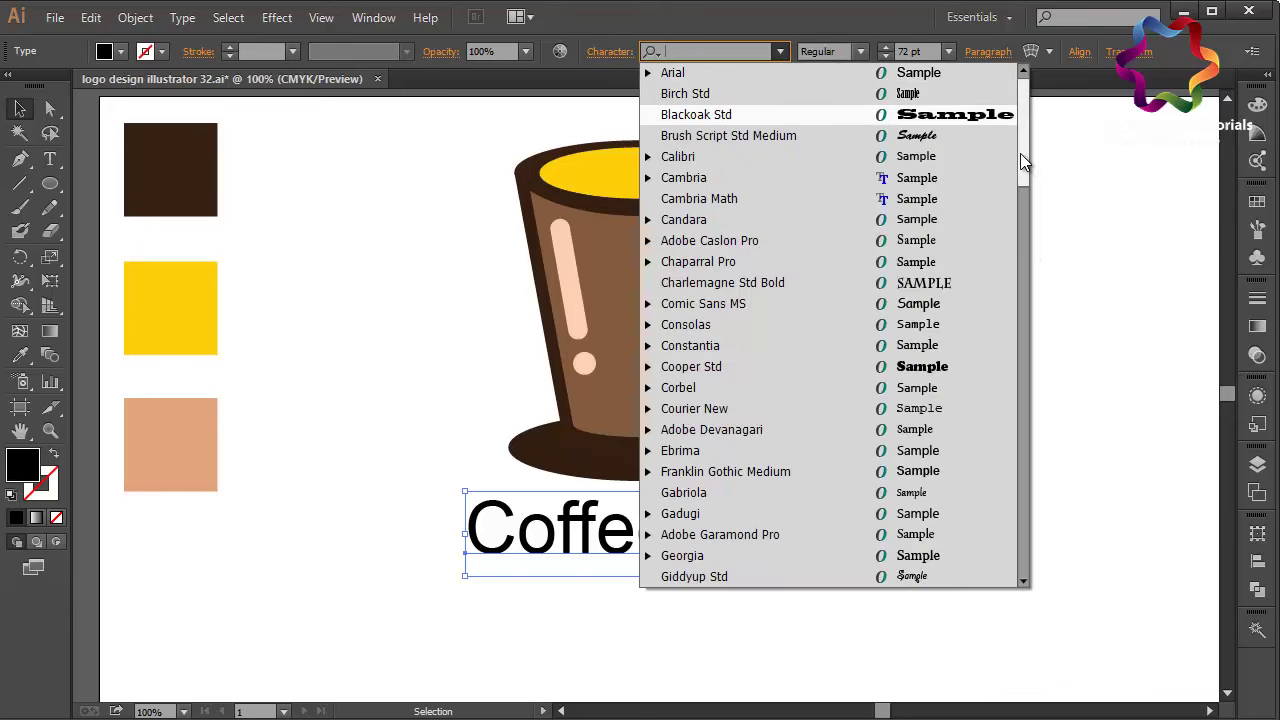
pyautogui.moveTo(1020, 153); pyautogui.dragTo(1026, 185)
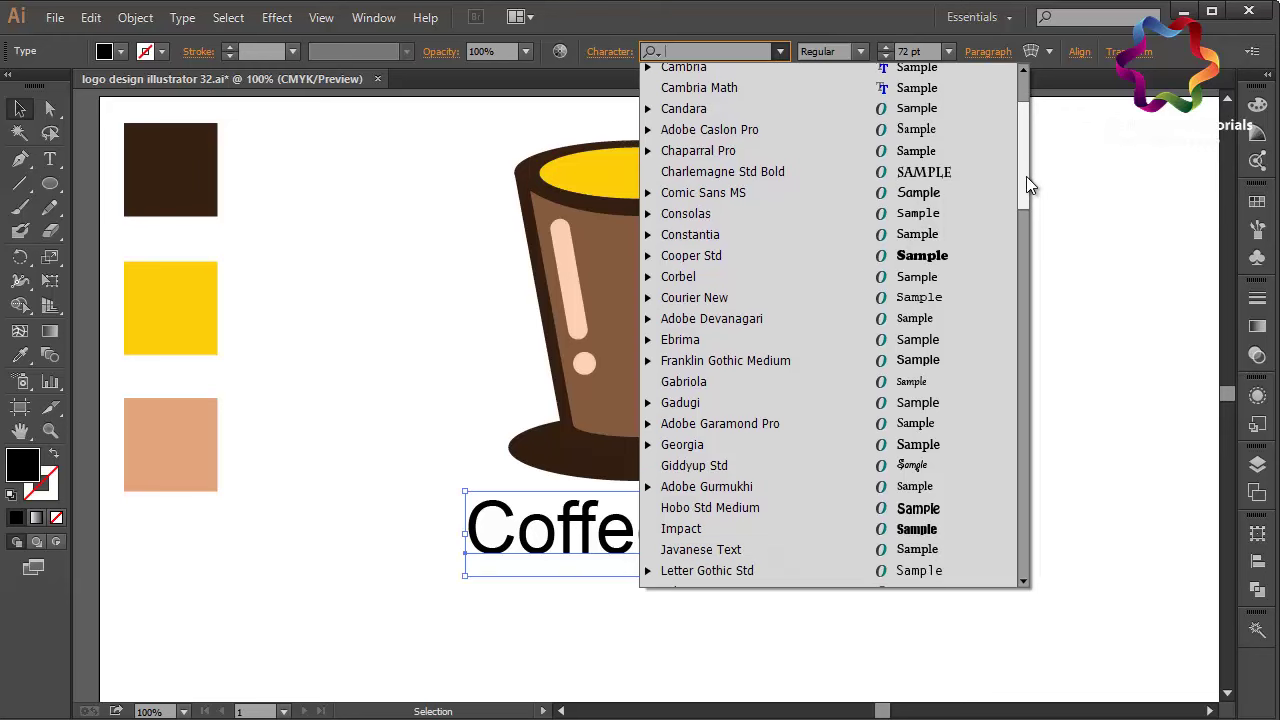
pyautogui.click(953, 192)
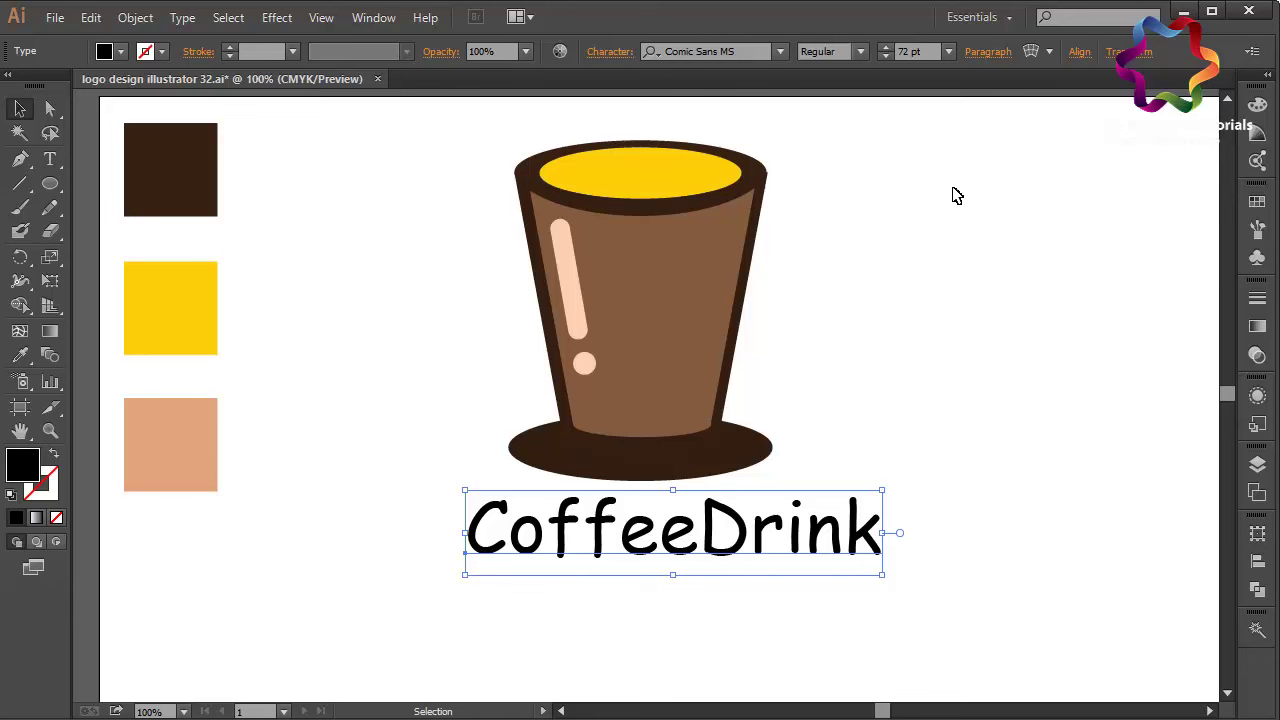
pyautogui.click(859, 51)
pyautogui.click(847, 117)
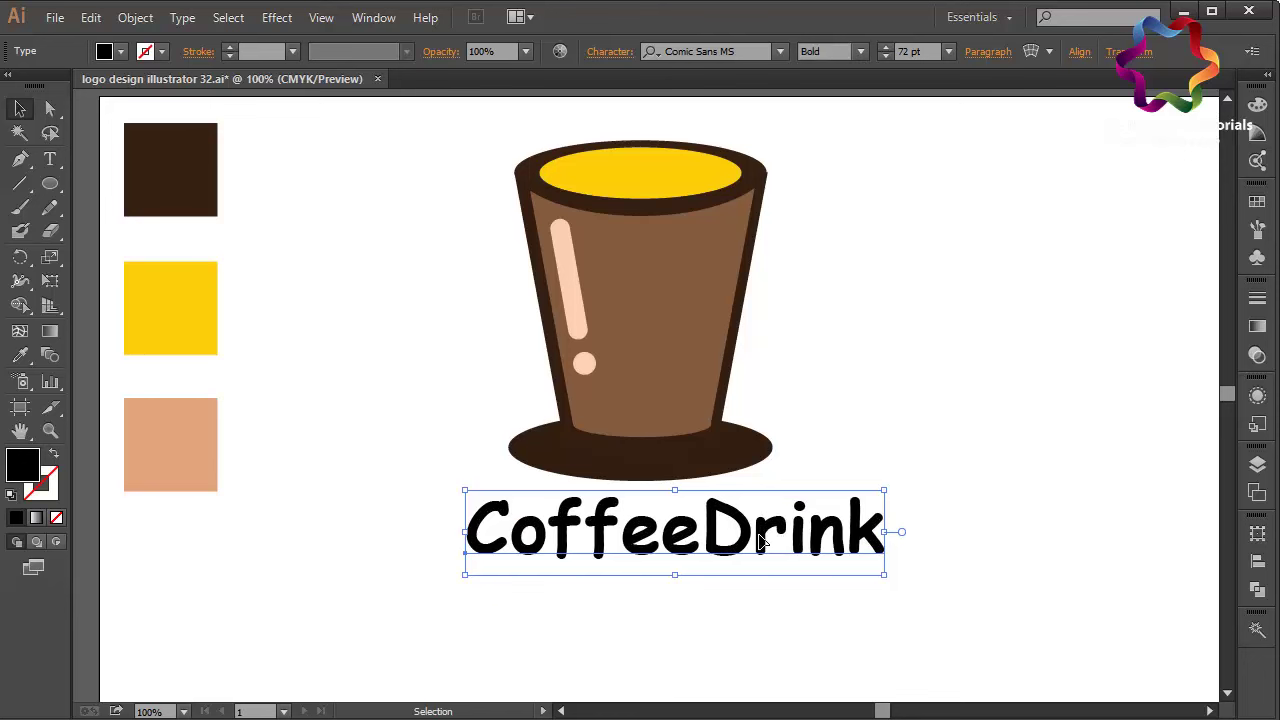
# - Nudge CoffeeDrink slightly left and copy the dark brown square's hex value
pyautogui.moveTo(760, 541); pyautogui.dragTo(728, 541)
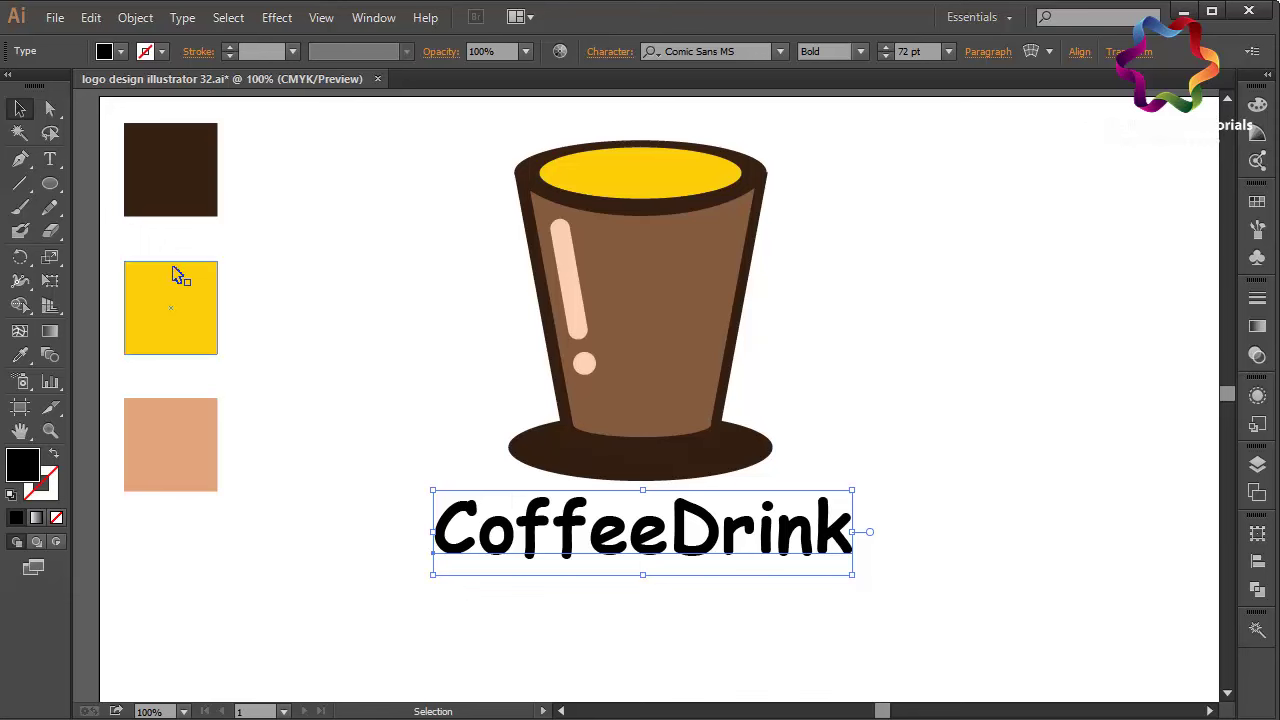
pyautogui.click(180, 208)
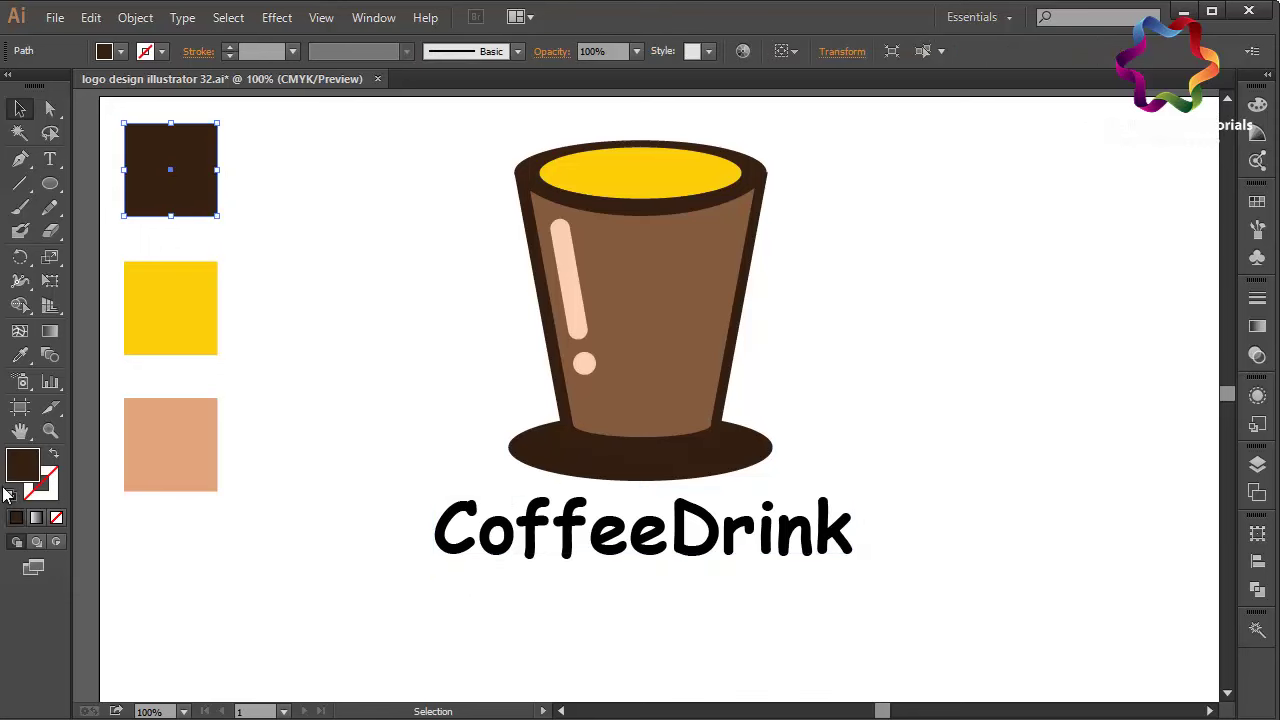
pyautogui.doubleClick(33, 474)
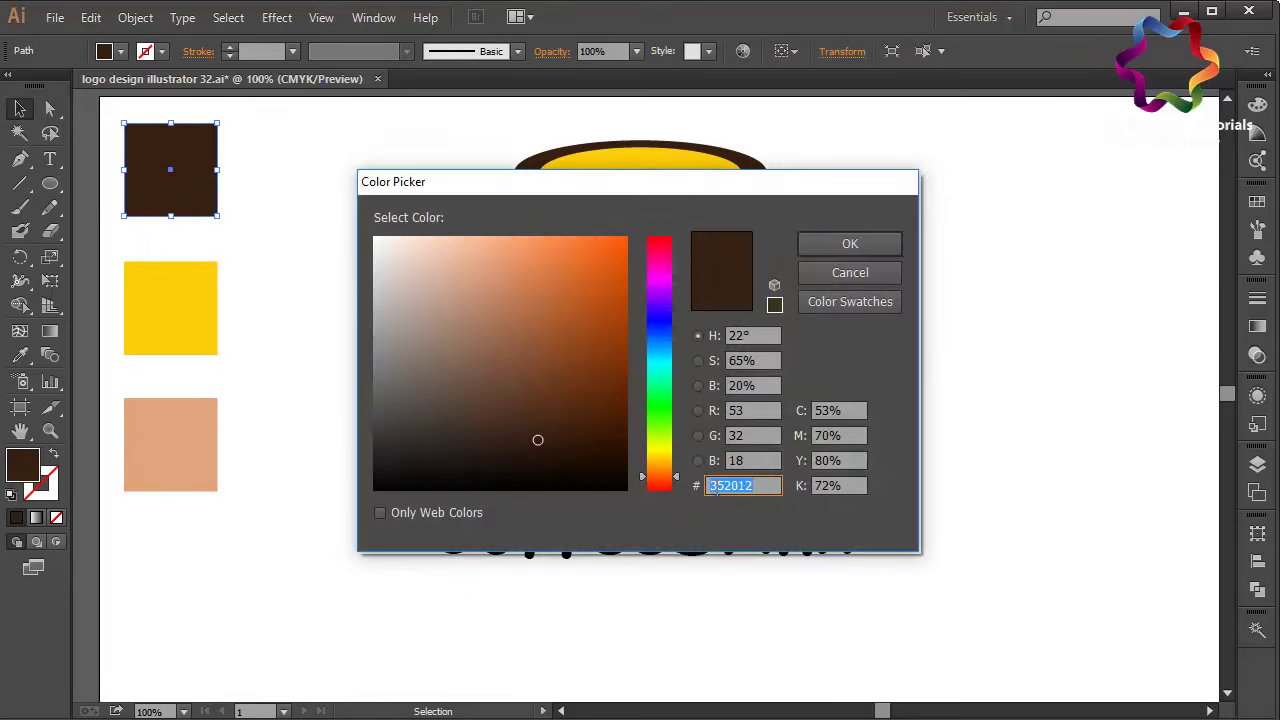
pyautogui.rightClick(717, 487)
pyautogui.click(586, 273)
pyautogui.click(850, 244)
# - Colour the word 'Coffee' dark brown #352012 by pasting the copied hex
pyautogui.doubleClick(669, 540)
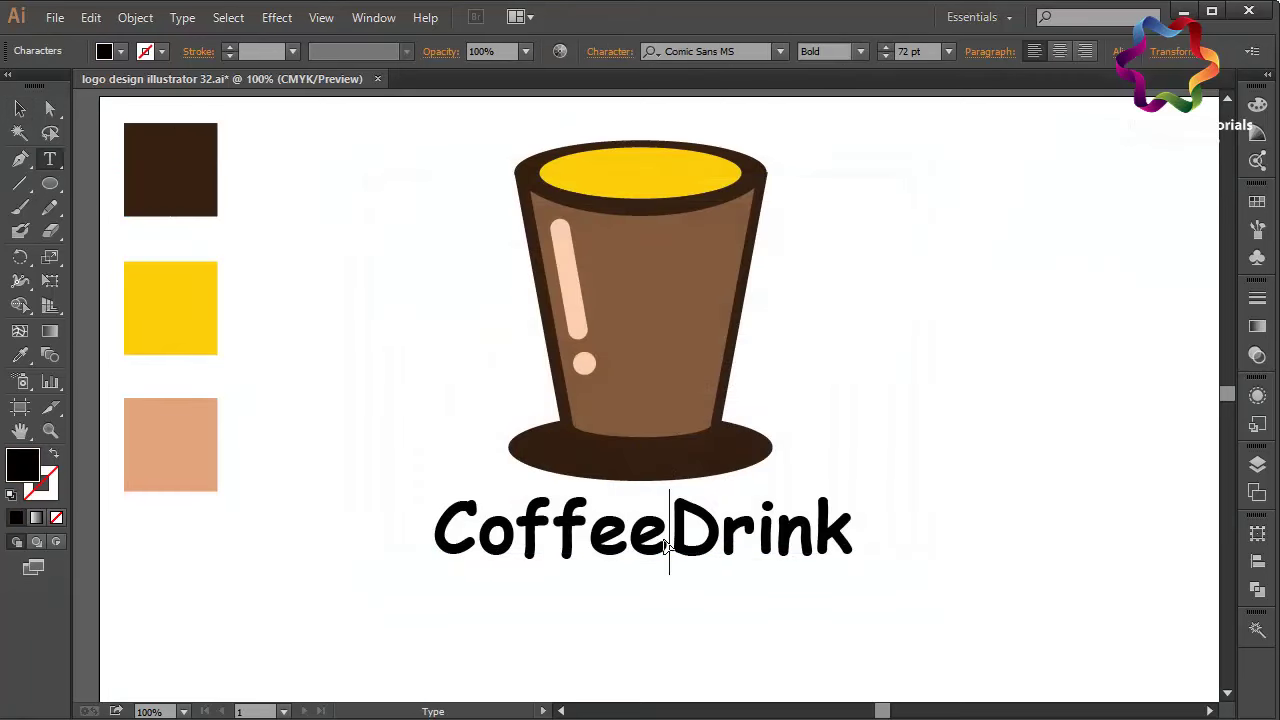
pyautogui.moveTo(669, 540); pyautogui.dragTo(433, 540)
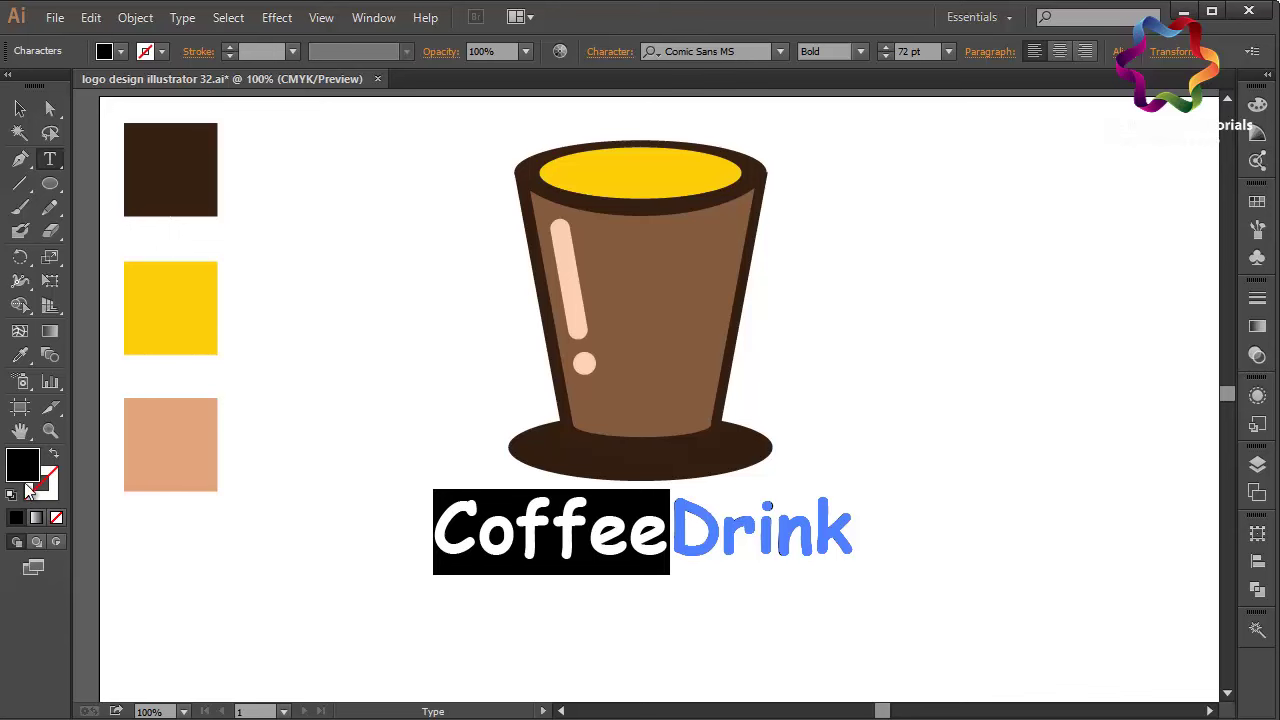
pyautogui.doubleClick(26, 470)
pyautogui.rightClick(724, 494)
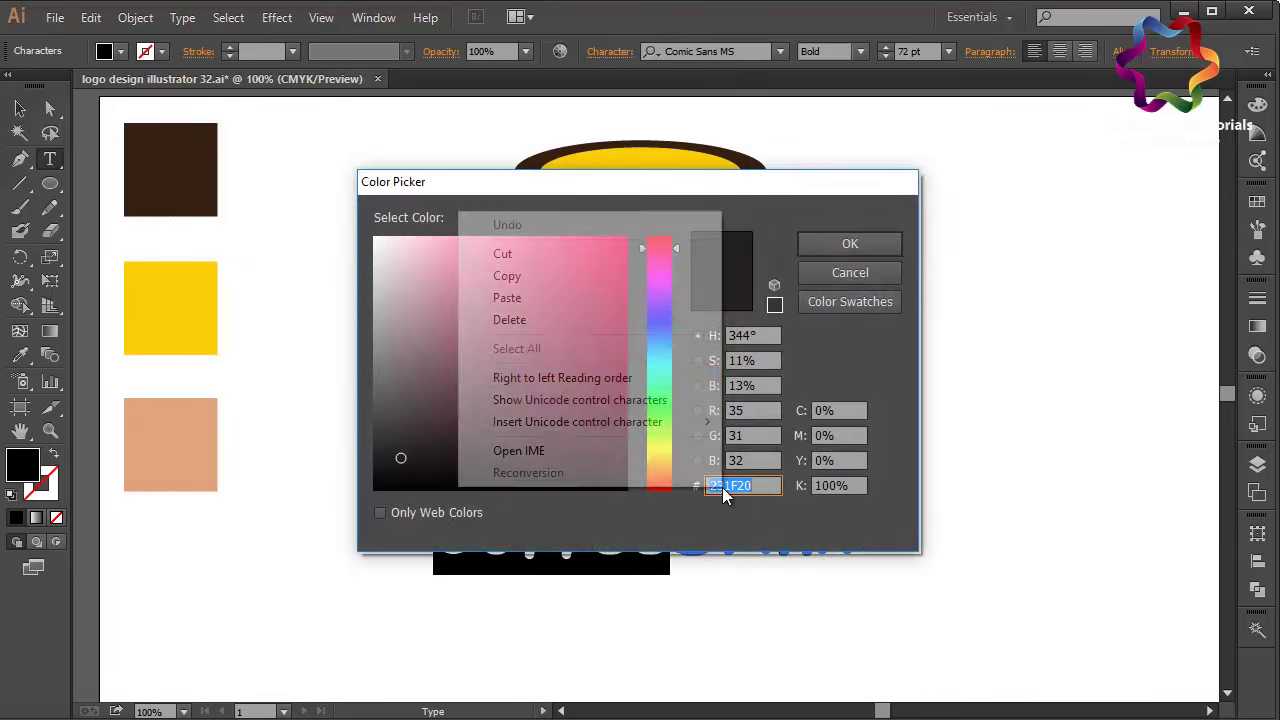
pyautogui.click(626, 297)
pyautogui.click(850, 244)
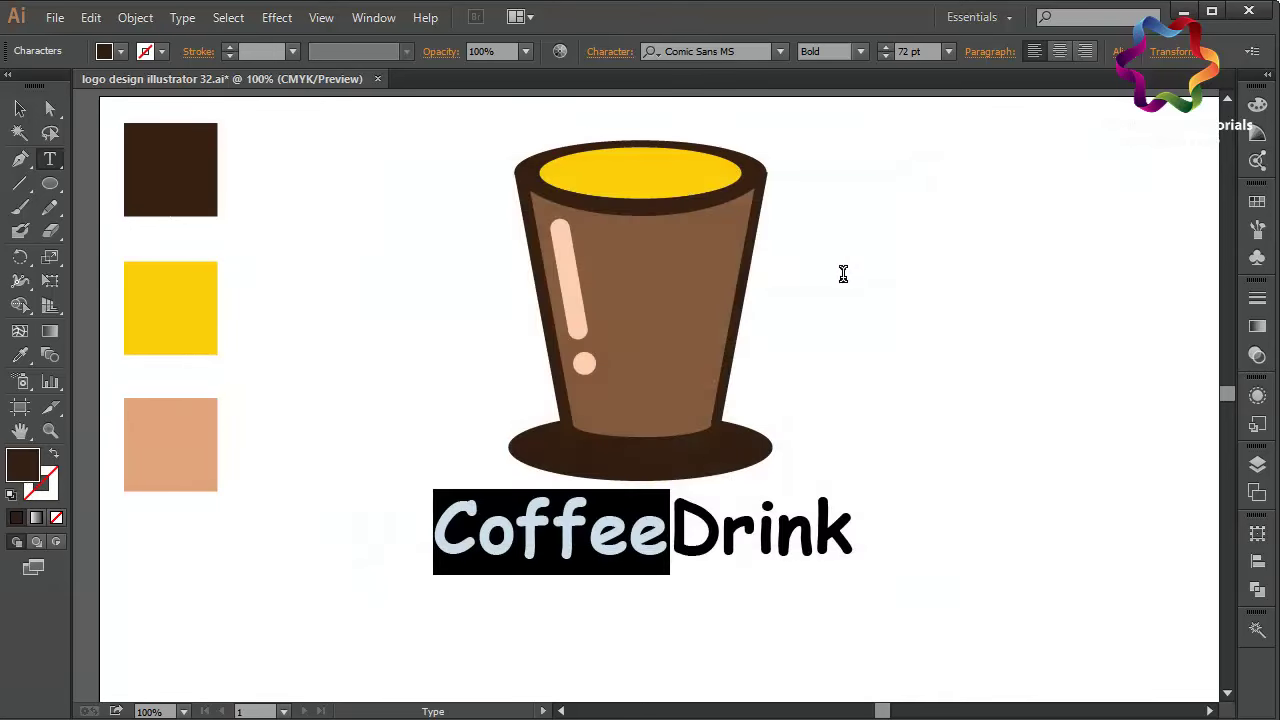
pyautogui.click(20, 108)
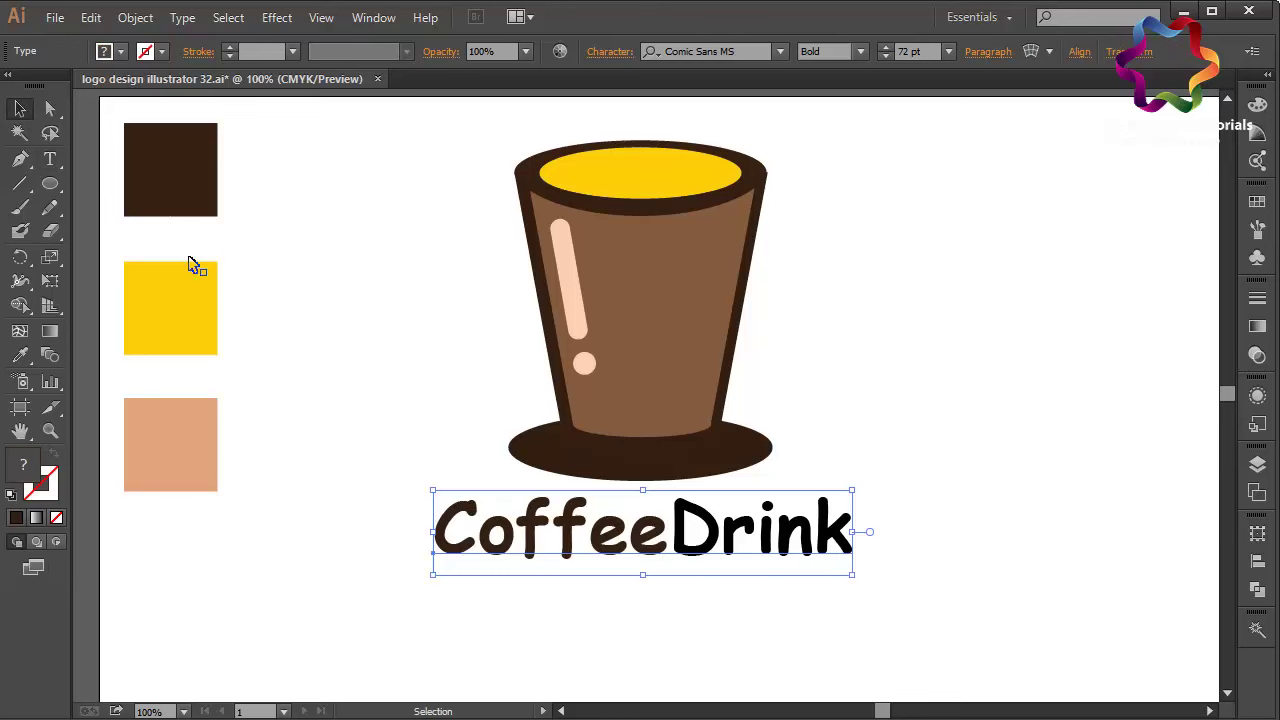
# - Copy the cup body's medium brown hex value 845C3E
pyautogui.click(631, 395)
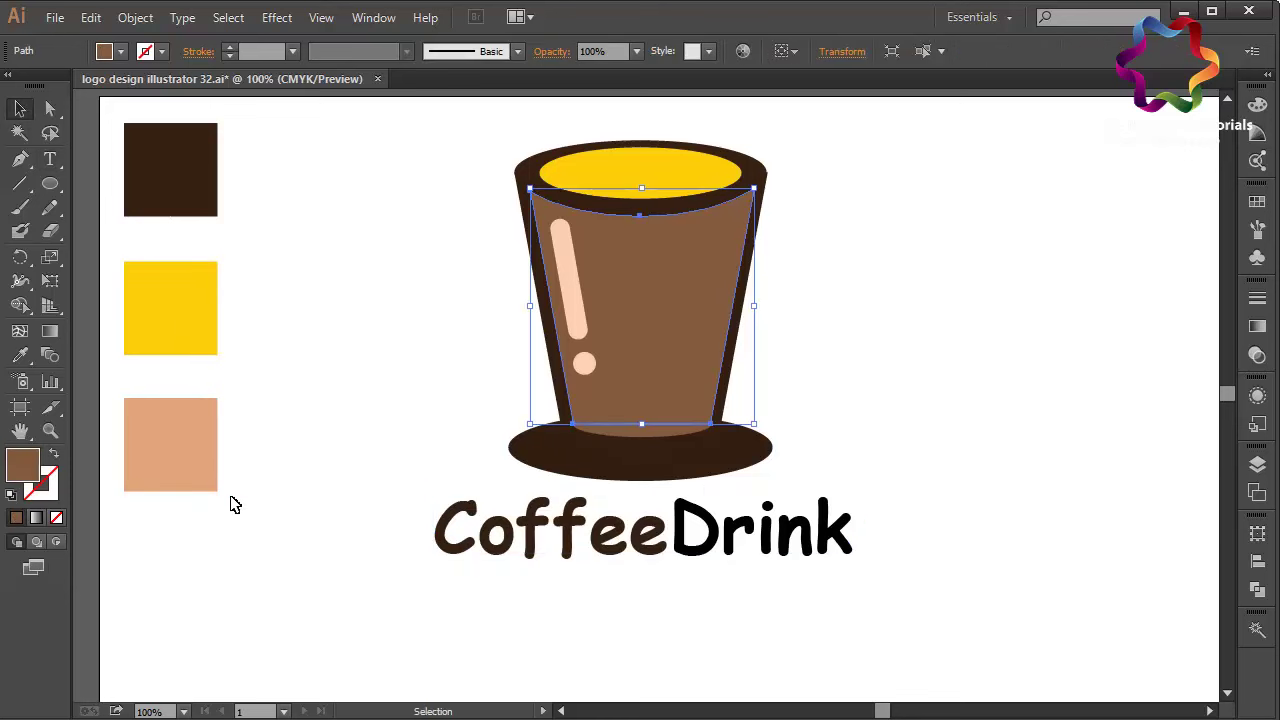
pyautogui.doubleClick(23, 465)
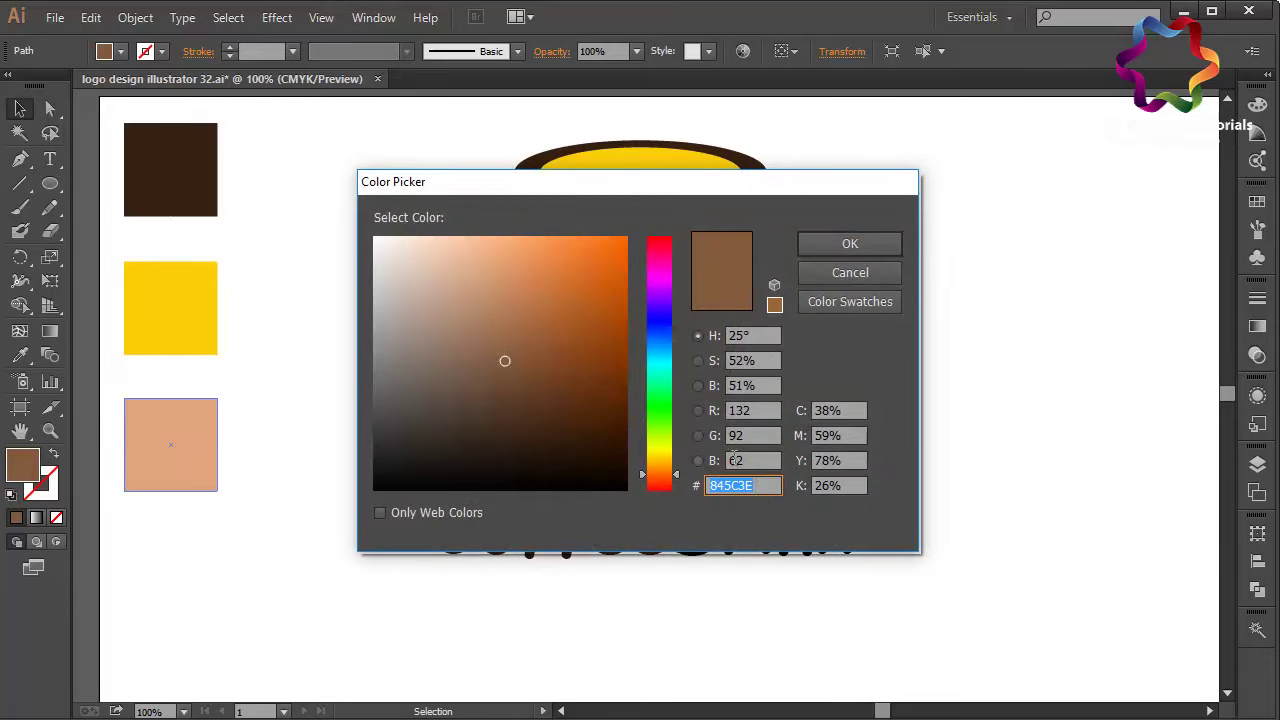
pyautogui.rightClick(749, 485)
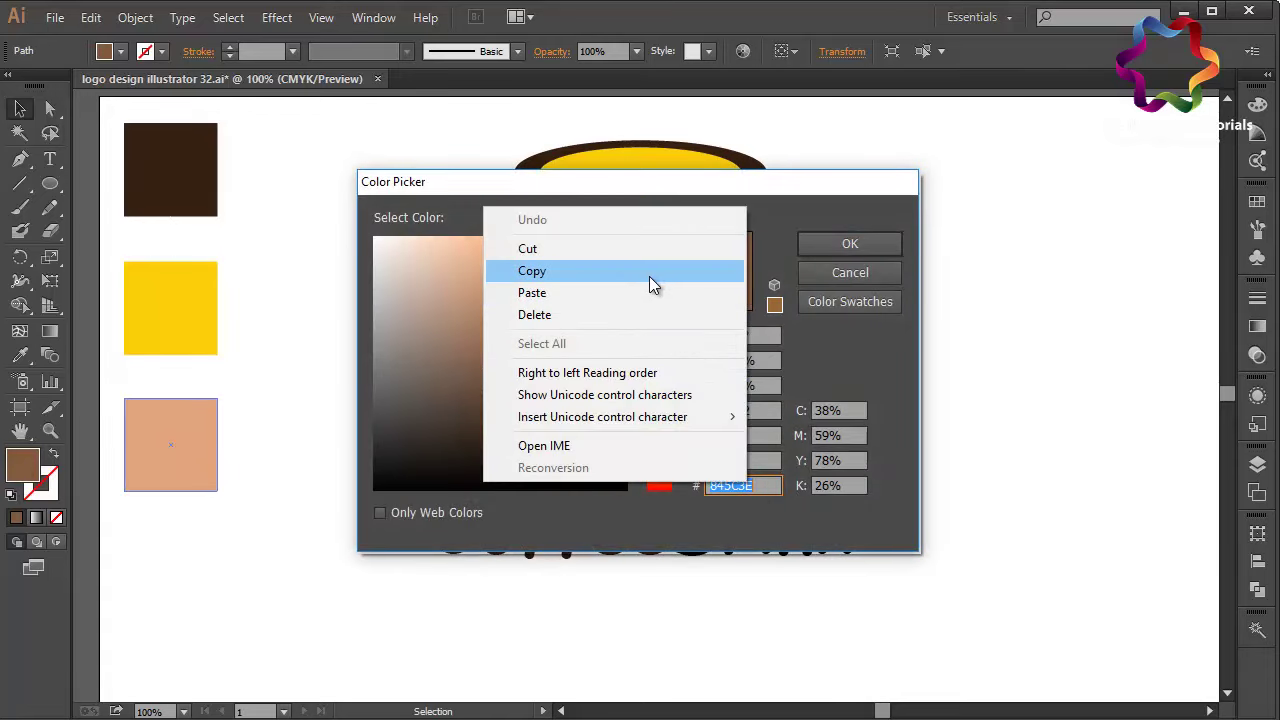
pyautogui.click(650, 275)
pyautogui.click(850, 243)
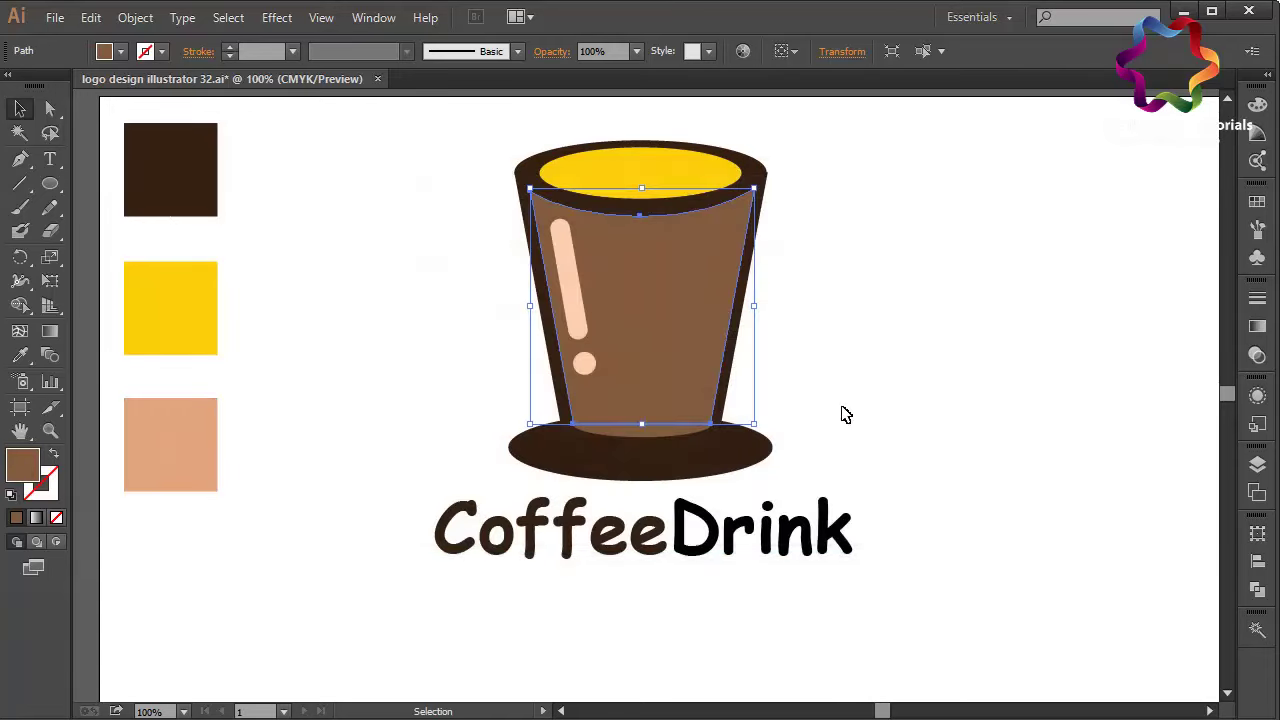
# - Colour the word 'Drink' medium brown #845C3E, then deselect everything
pyautogui.doubleClick(650, 528)
pyautogui.moveTo(670, 523); pyautogui.dragTo(868, 540)
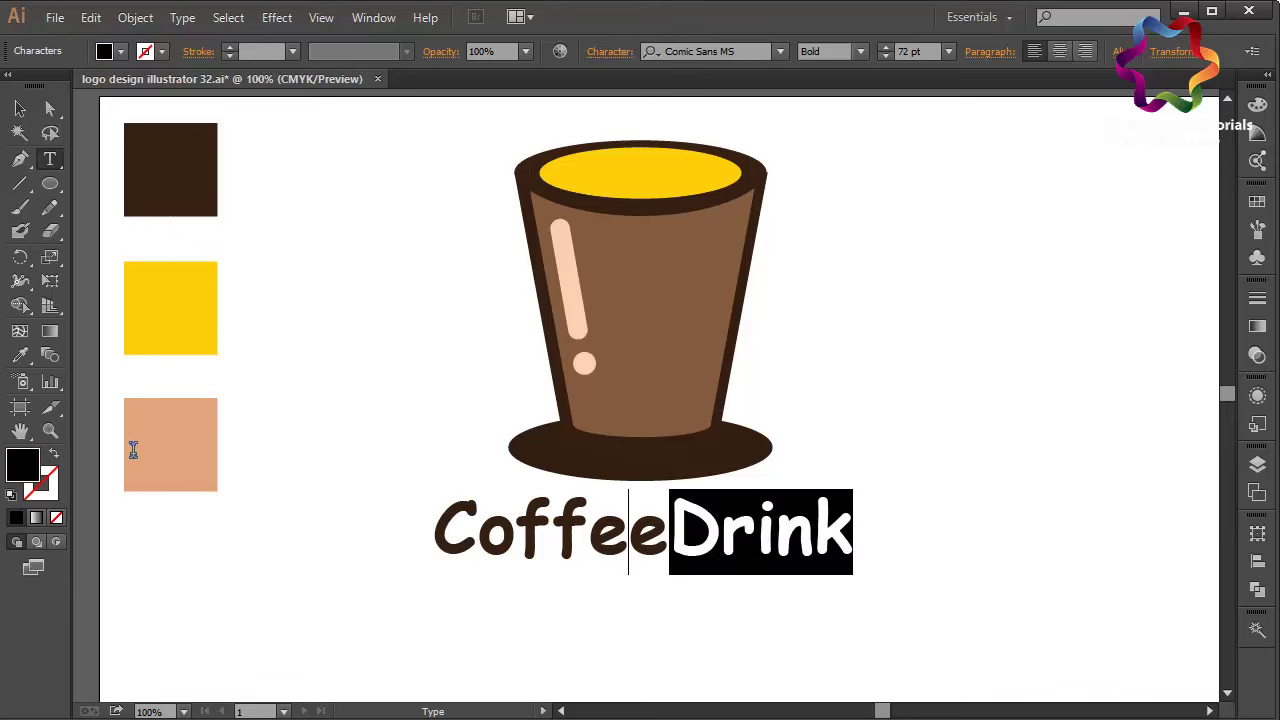
pyautogui.doubleClick(25, 468)
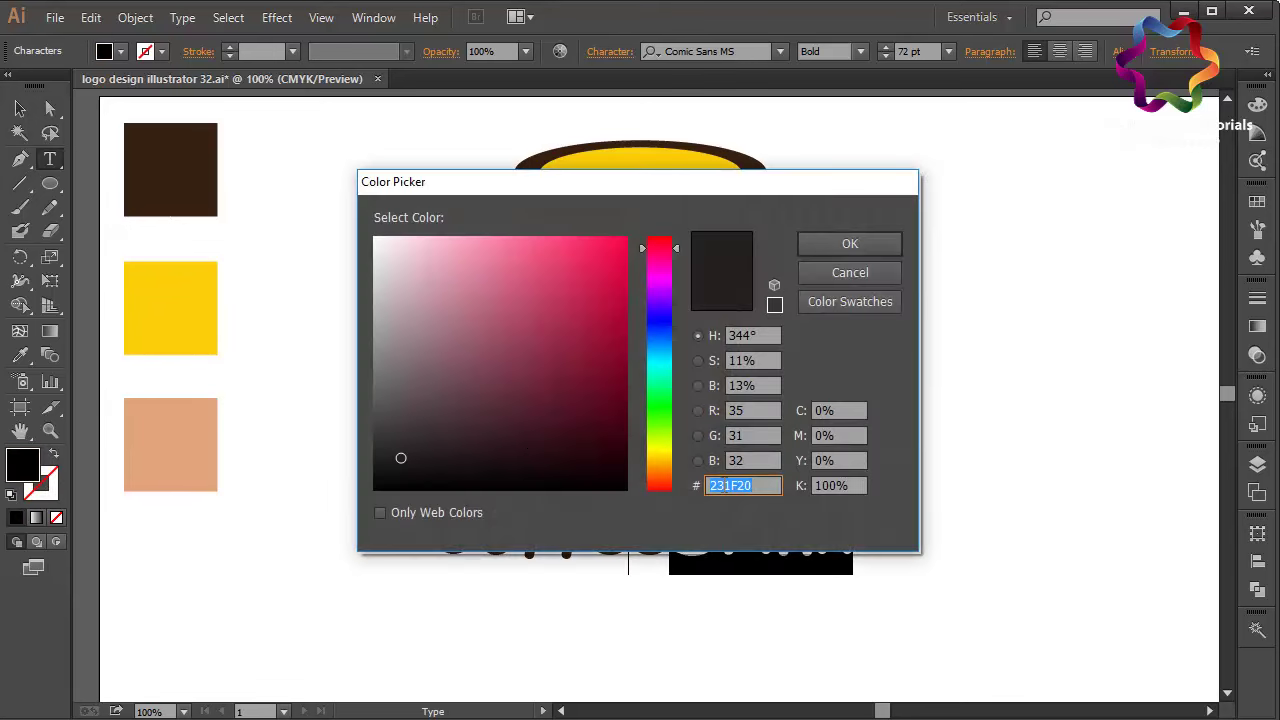
pyautogui.rightClick(722, 485)
pyautogui.click(630, 294)
pyautogui.click(850, 243)
pyautogui.click(20, 108)
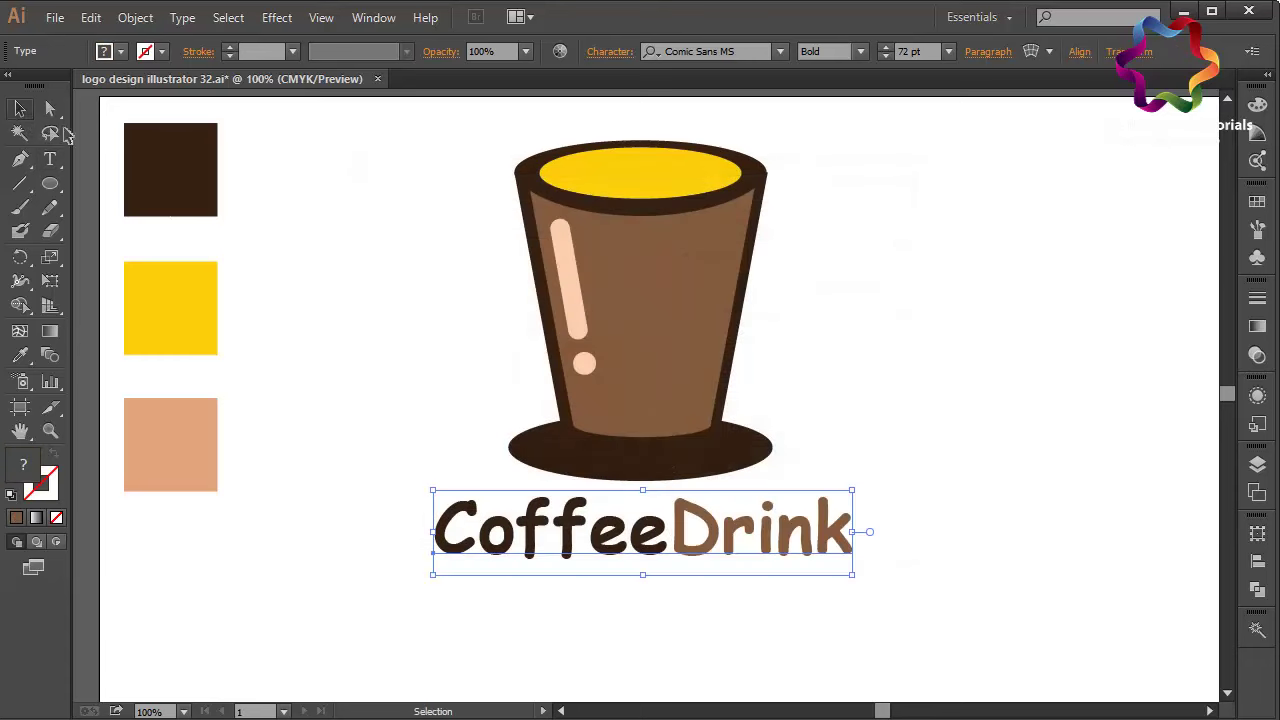
pyautogui.click(374, 305)
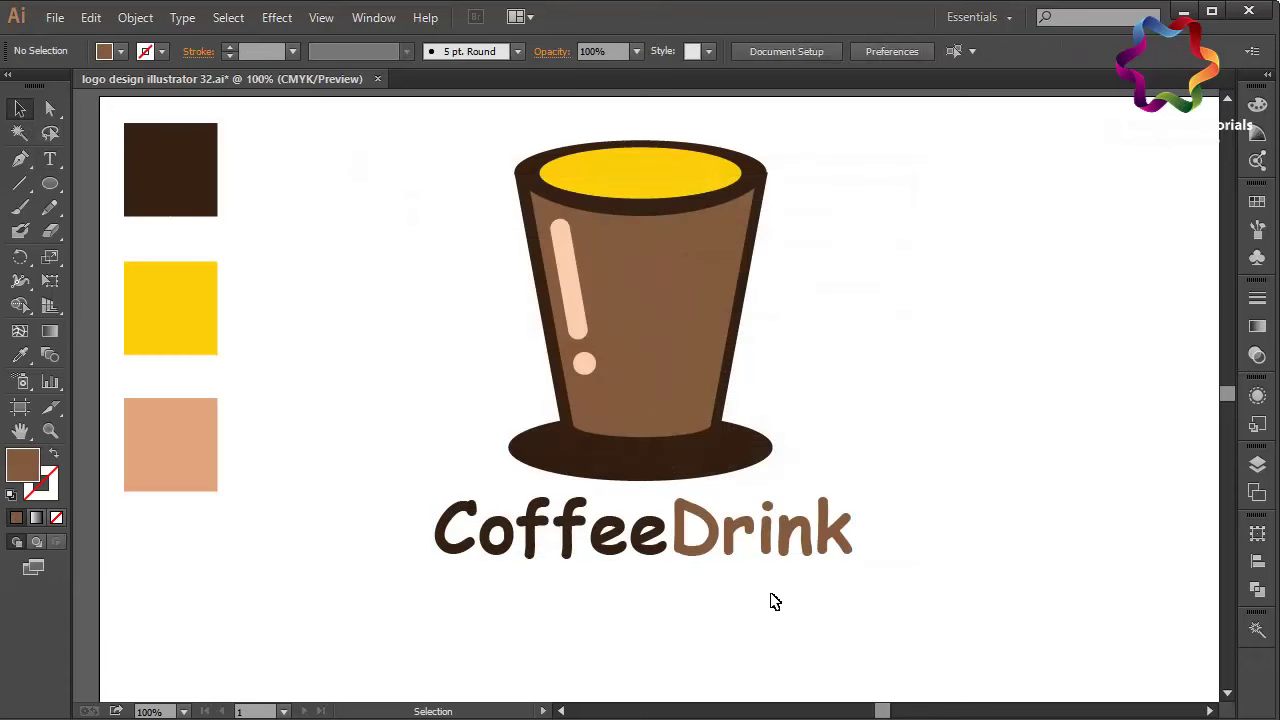
# - Save as 'logo design illustrator 33.ai' in Illustrator CC (17.0) format
pyautogui.click(55, 17)
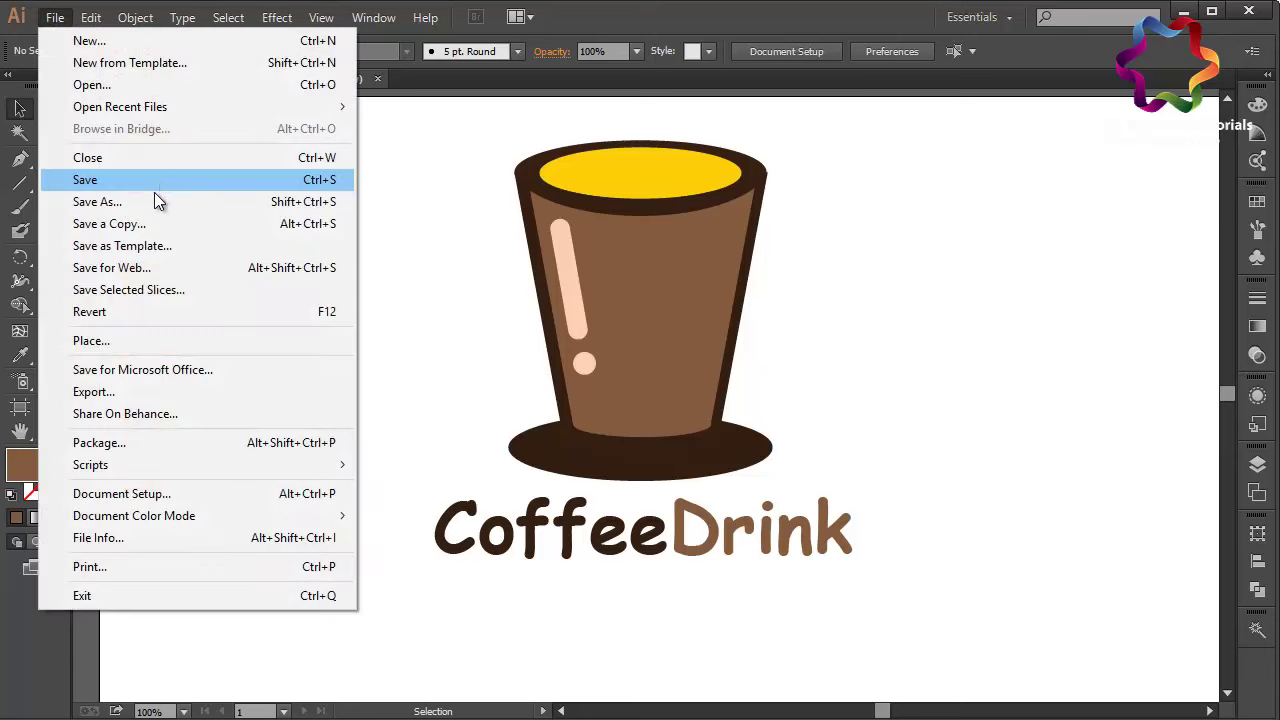
pyautogui.click(156, 201)
pyautogui.click(323, 377)
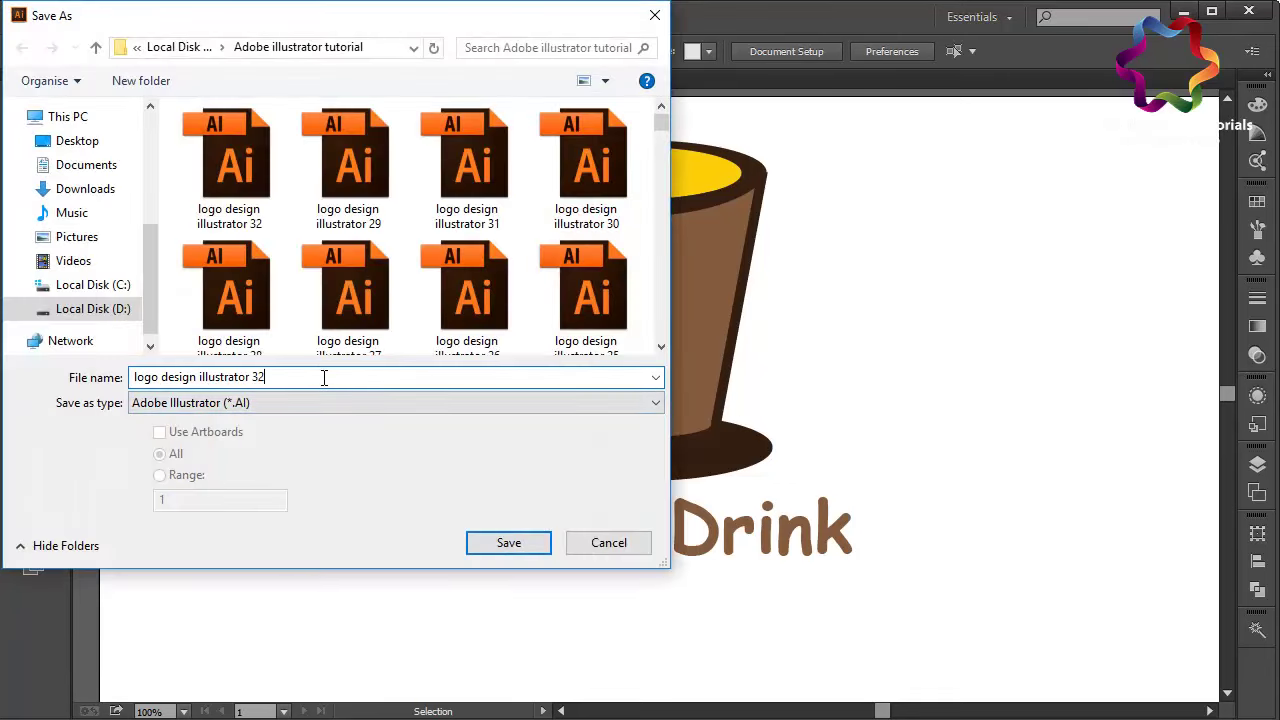
pyautogui.press('BackSpace')
pyautogui.click(530, 548)
pyautogui.click(536, 86)
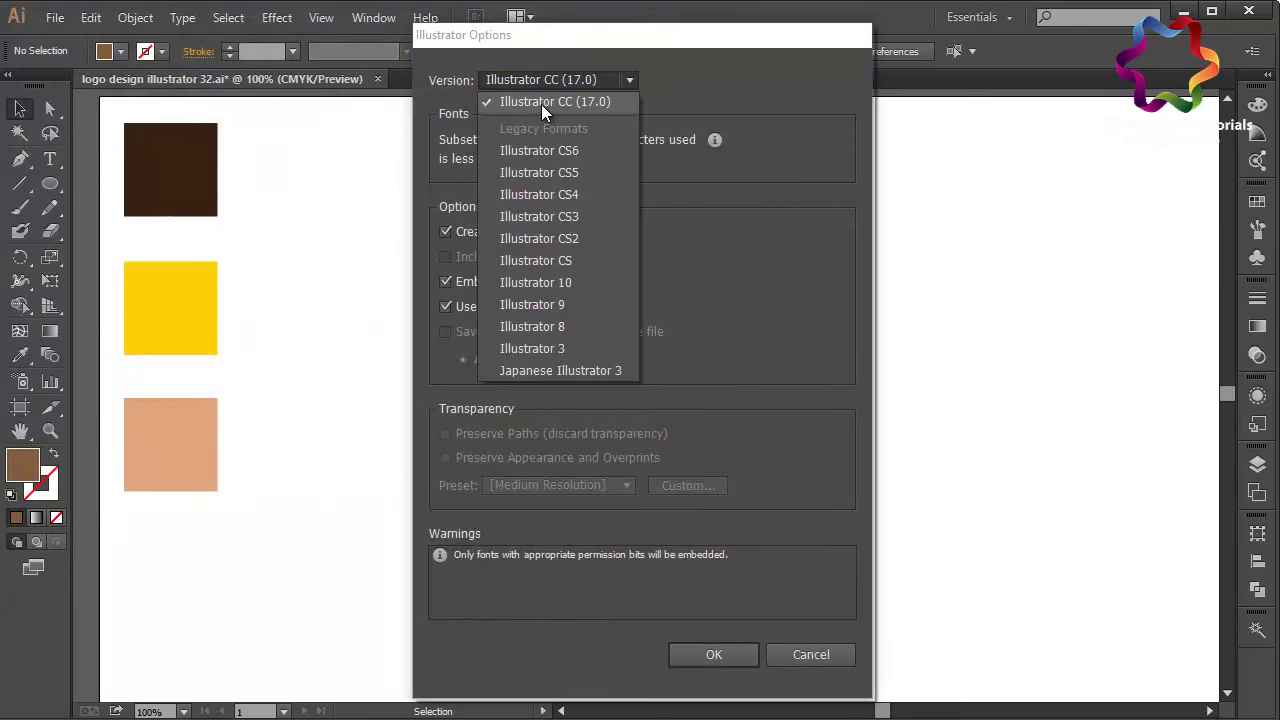
pyautogui.click(542, 104)
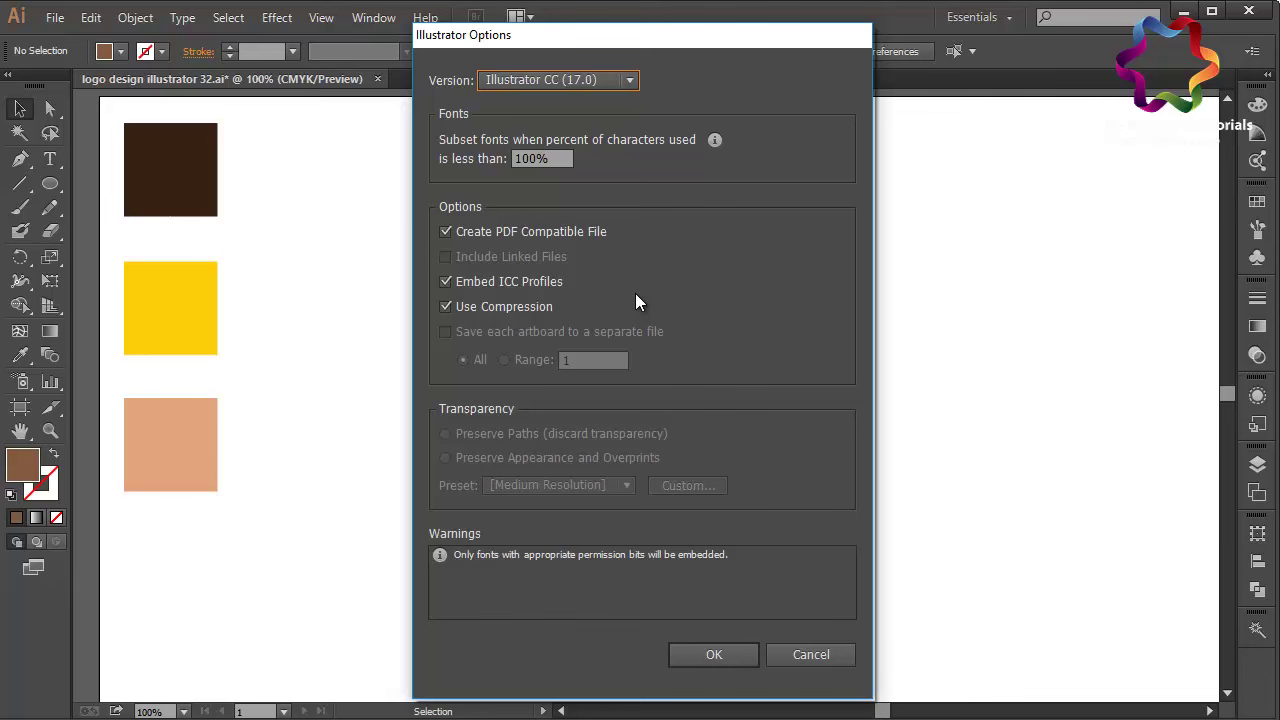
pyautogui.click(697, 656)
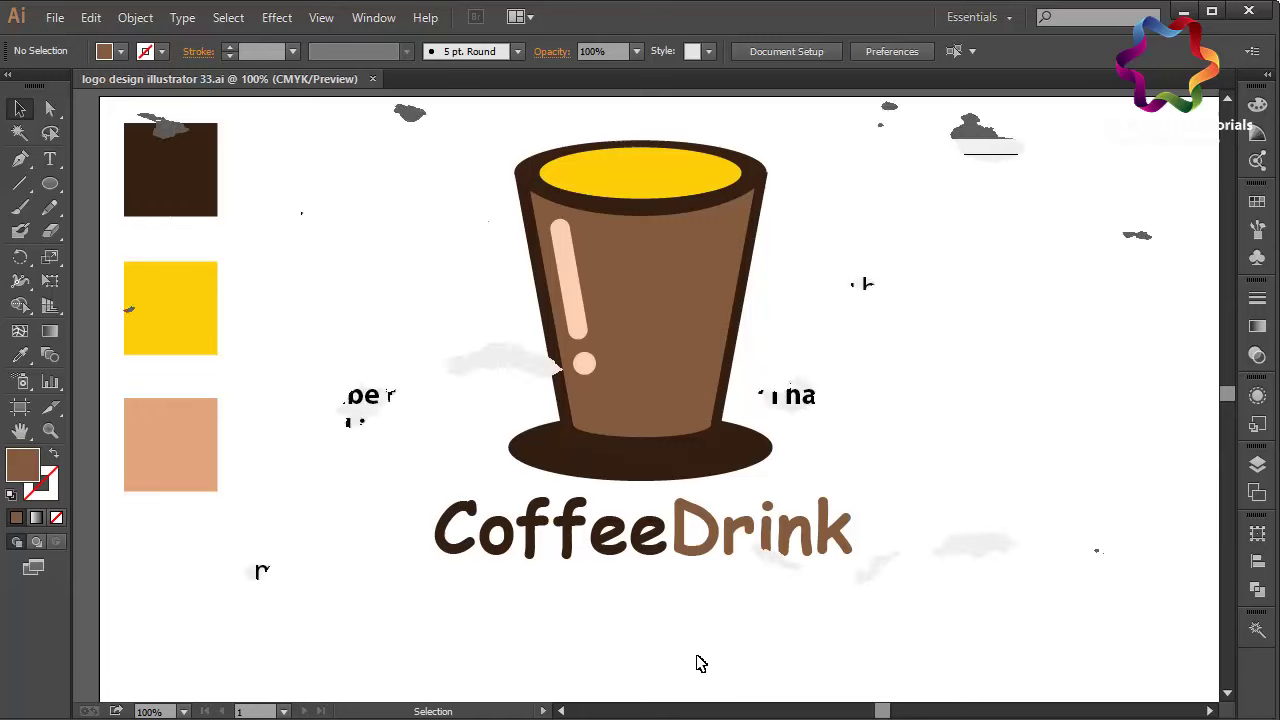